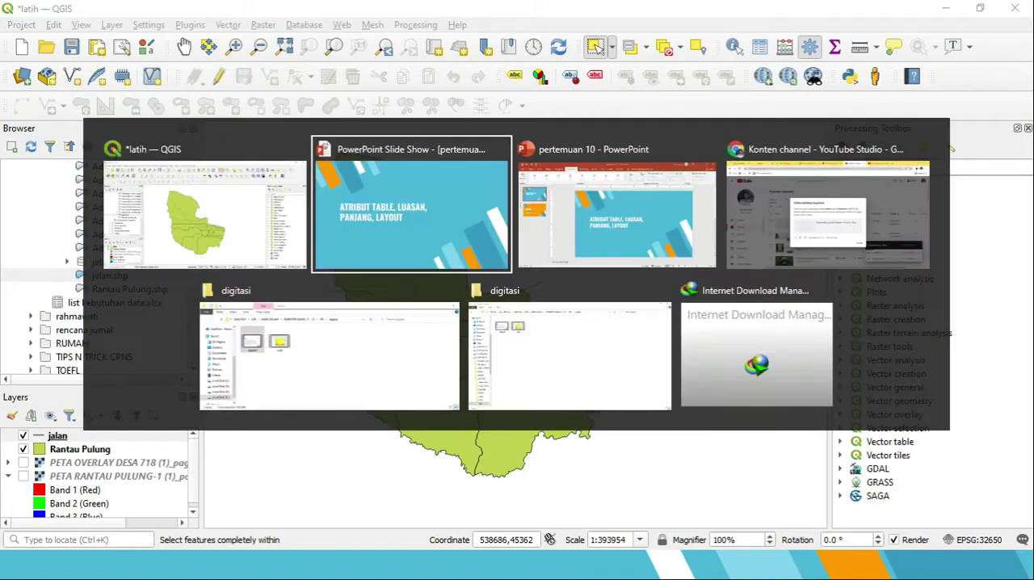
End the slide show and switch to the latih project in QGIS to inspect its map
key("Escape")
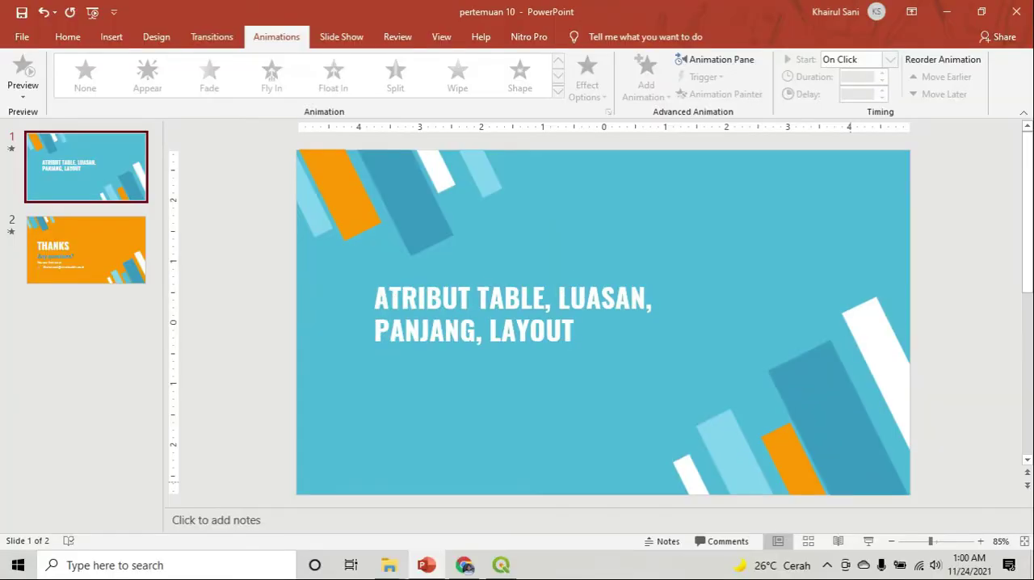
key("alt+Tab")
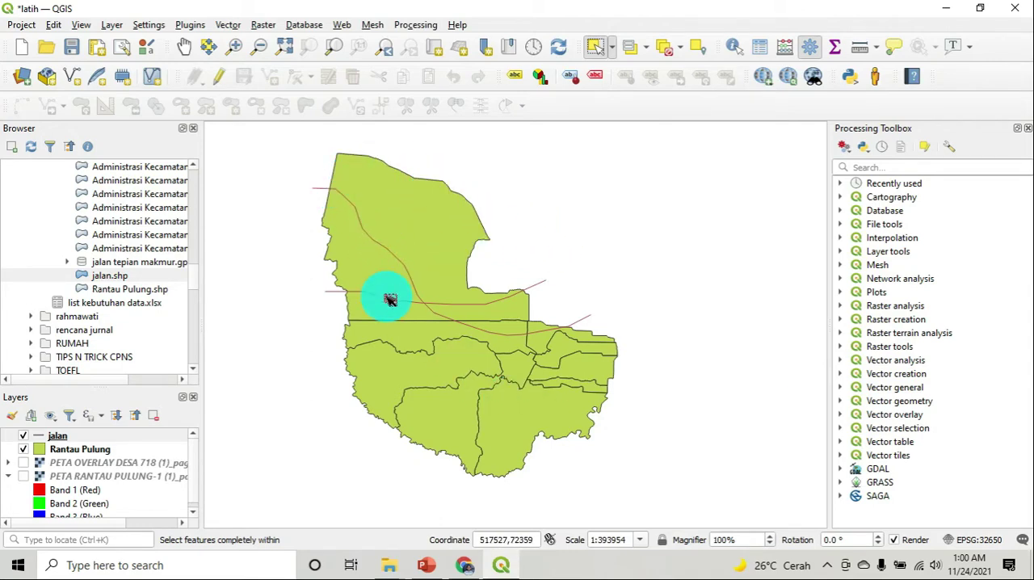
scroll(425, 294, "up", 3)
scroll(422, 295, "down", 3)
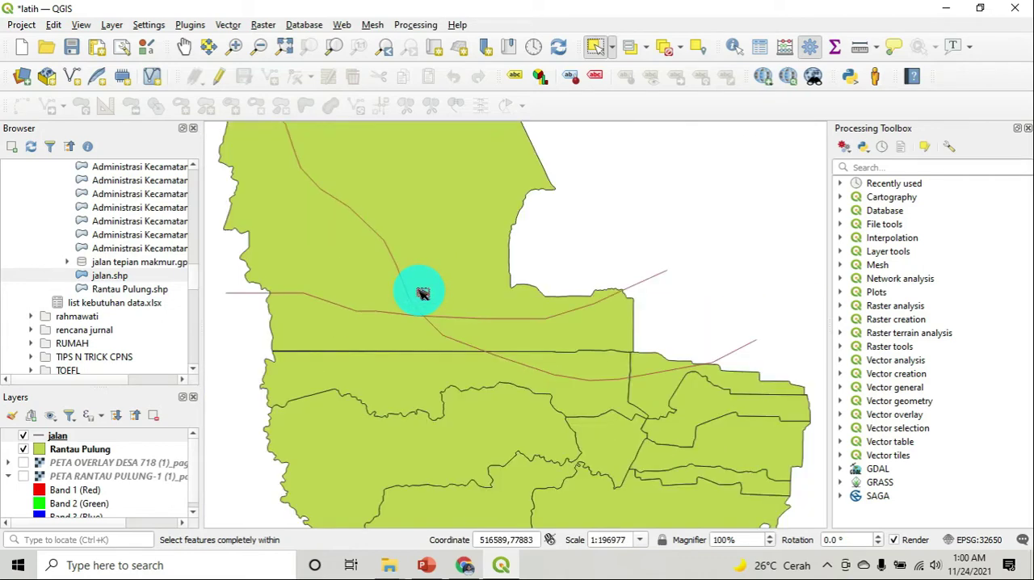
scroll(404, 261, "up", 1)
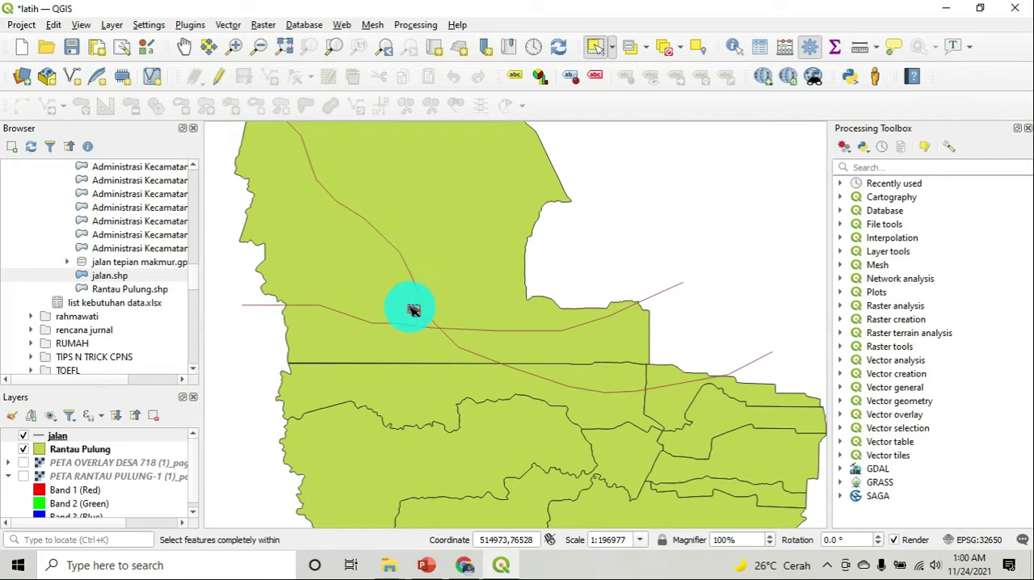
Make Rantau Pulung the active layer and select several of its polygons in turn, finishing with the large southeastern one
left_click(114, 450)
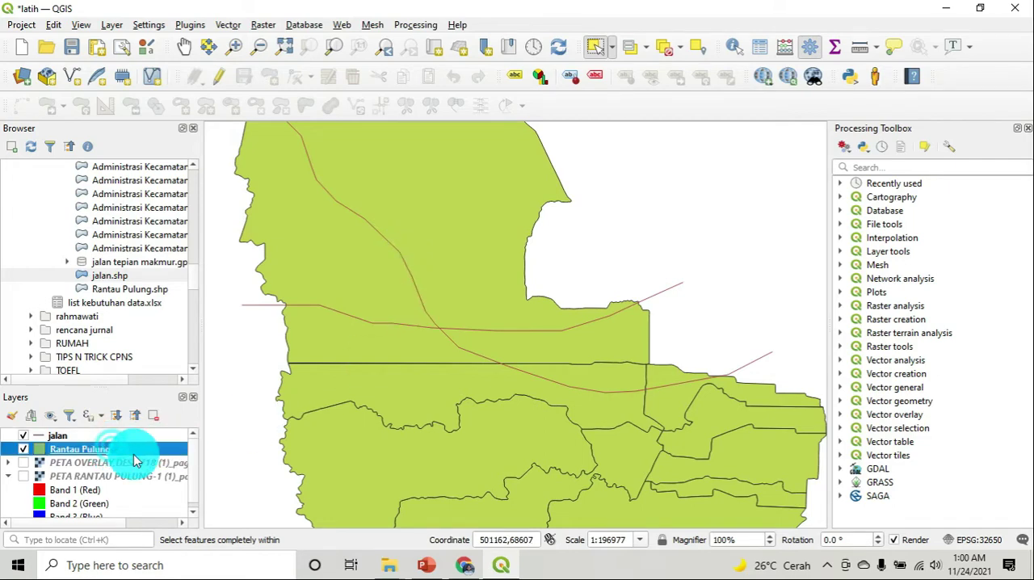
scroll(475, 245, "down", 1)
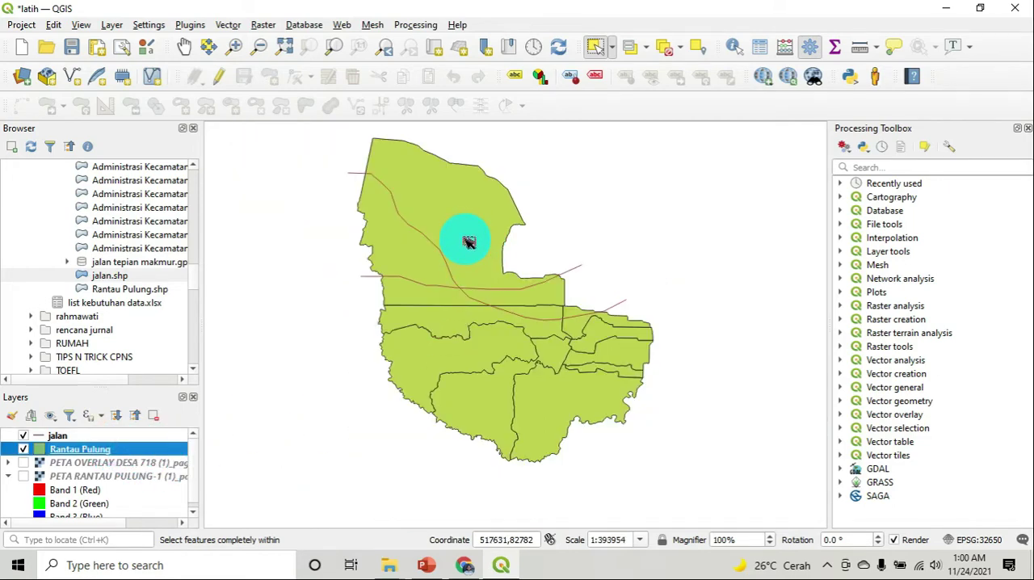
scroll(469, 242, "up", 1)
scroll(471, 257, "down", 1)
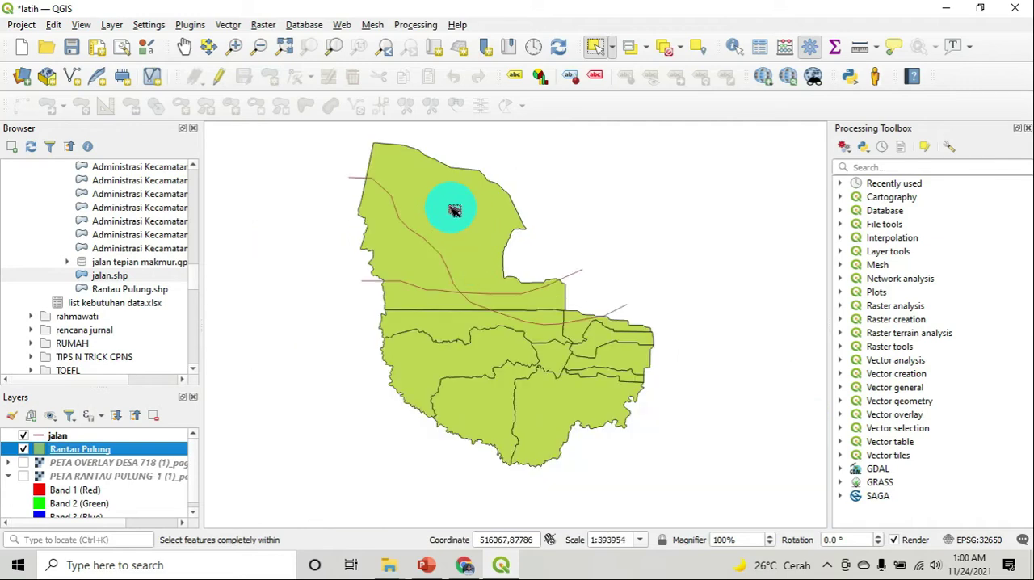
left_click(471, 226)
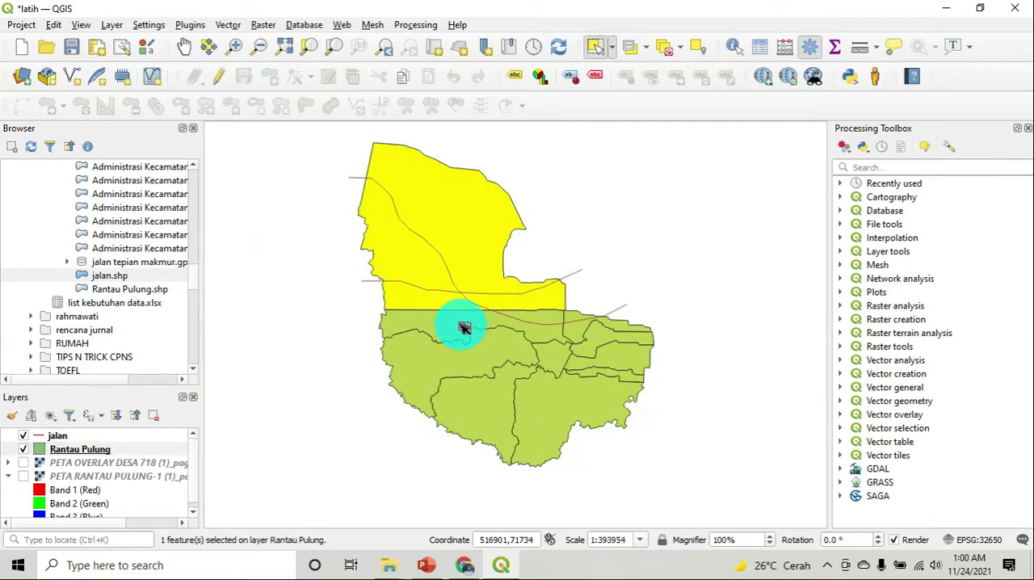
left_click(465, 323)
left_click(455, 356)
left_click(494, 416)
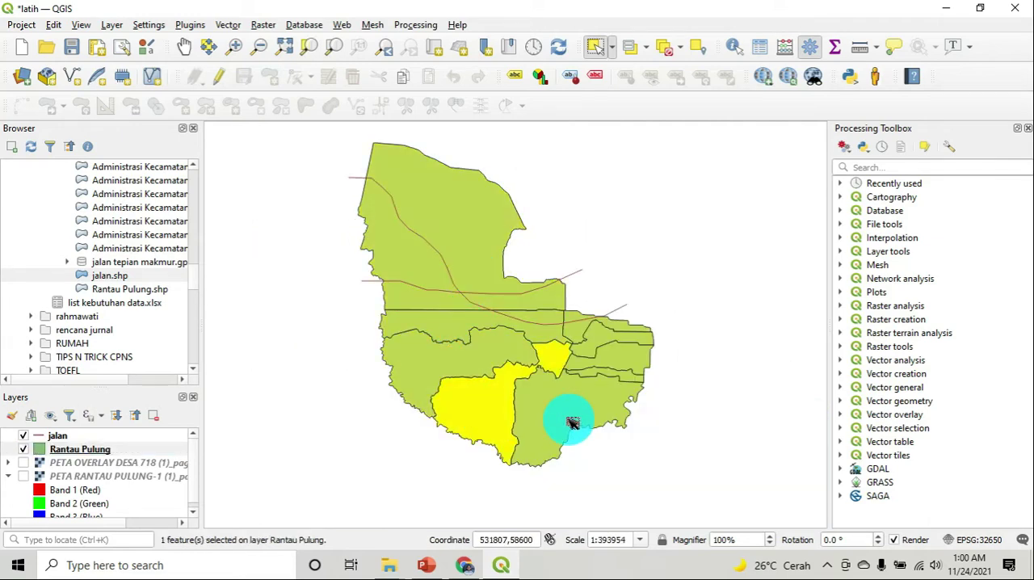
left_click(573, 423)
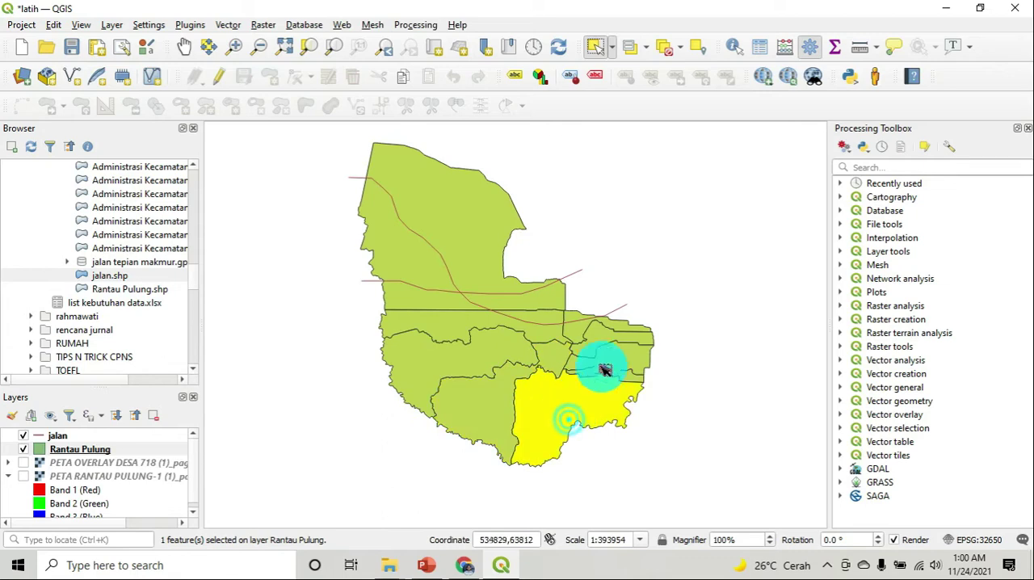
Open the attribute table of the Rantau Pulung layer and place its window beside the map
left_click(85, 450)
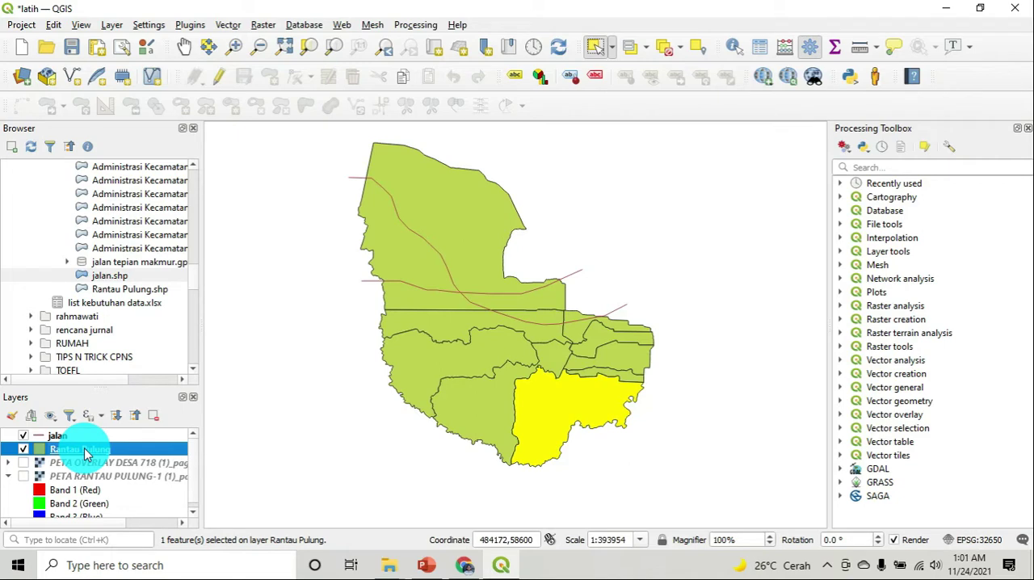
right_click(85, 451)
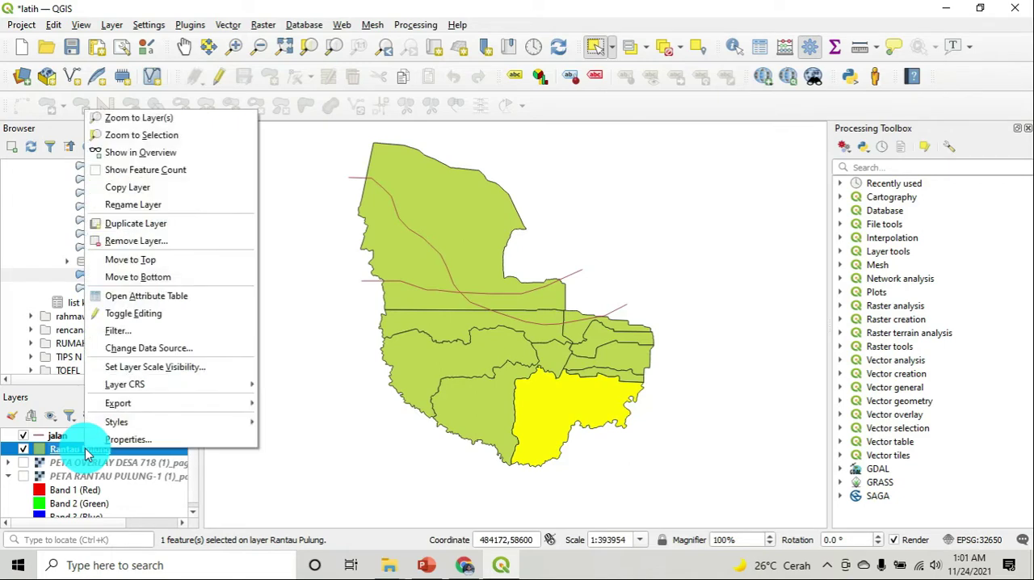
left_click(71, 454)
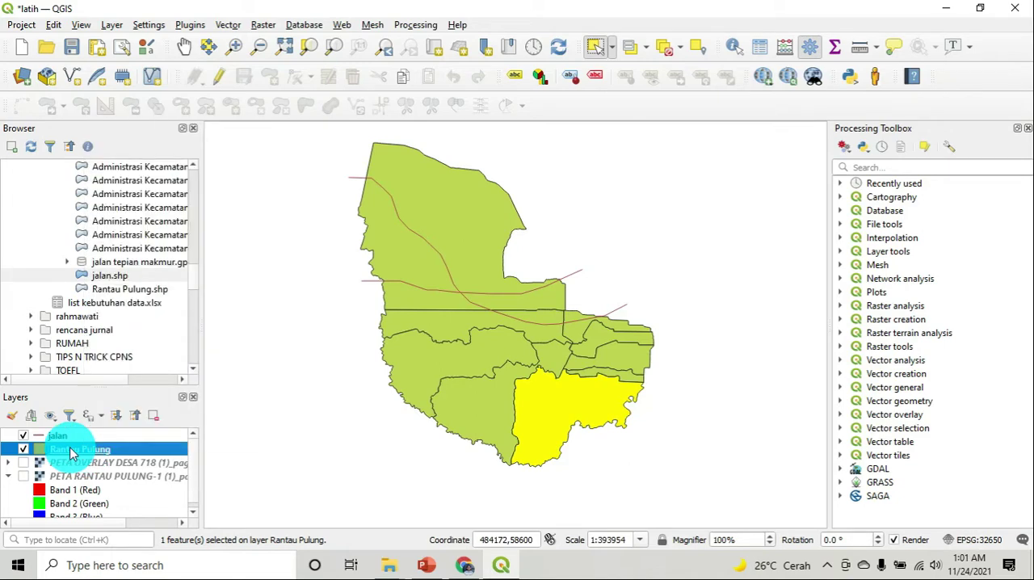
right_click(71, 453)
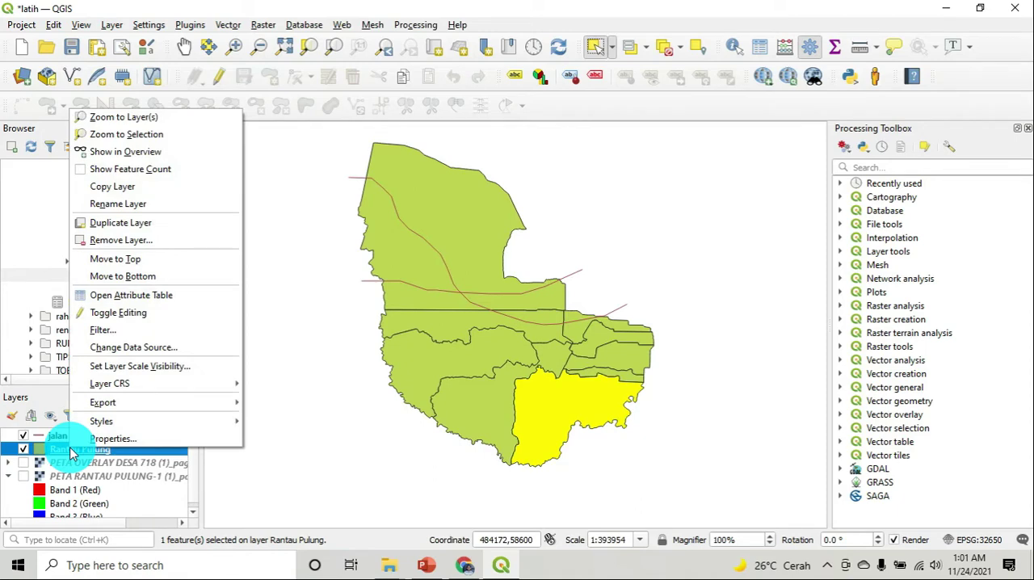
left_click(171, 294)
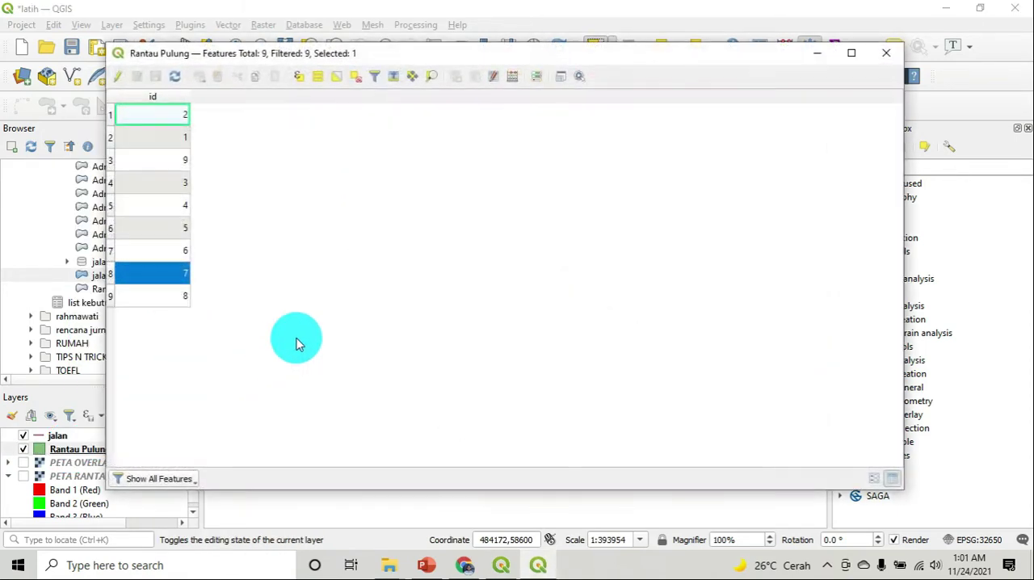
left_click_drag(403, 63, 800, 193)
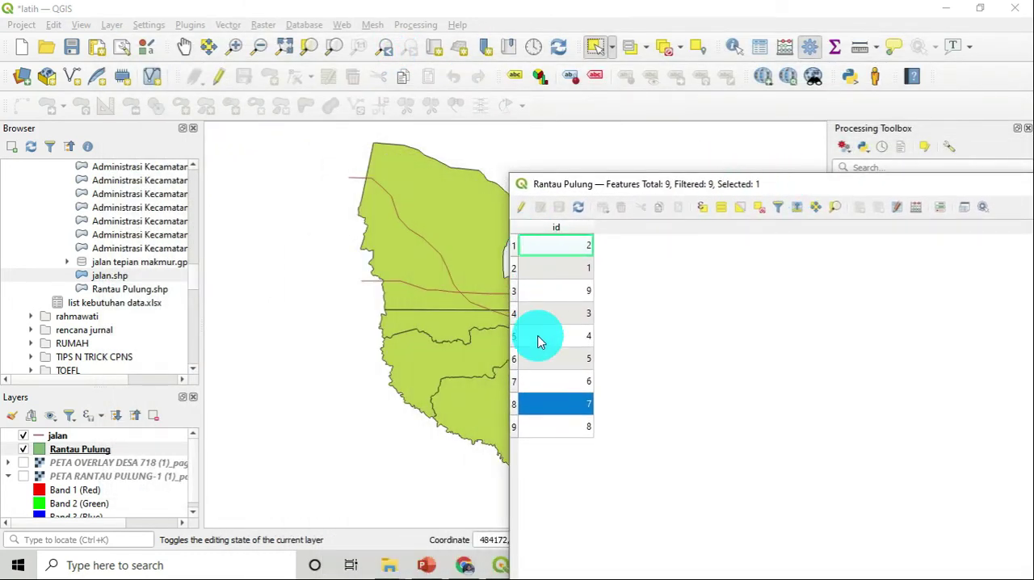
left_click_drag(628, 185, 669, 185)
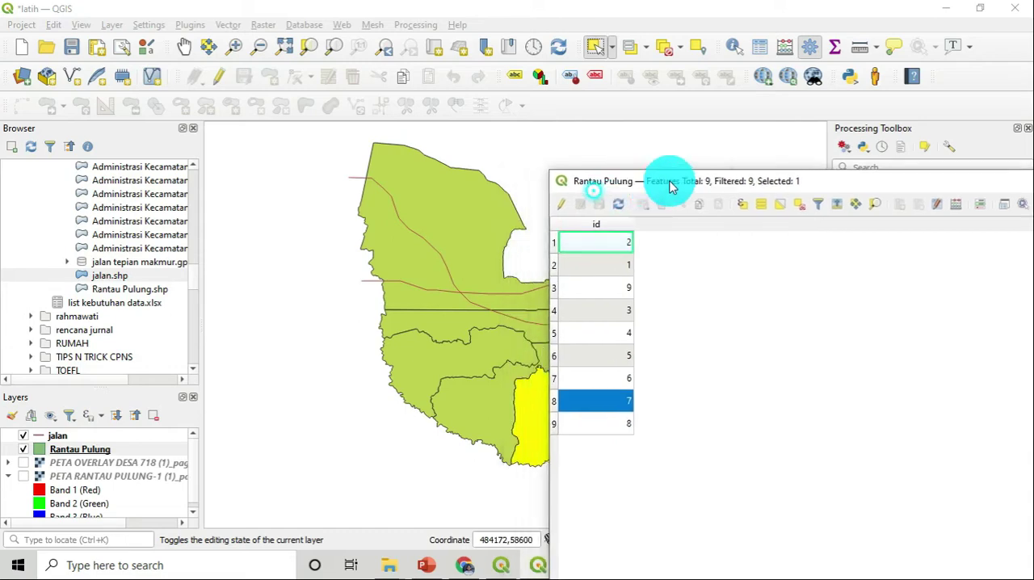
Select polygons one by one from north to southeast and check the matching row in the attribute table
left_click(450, 215)
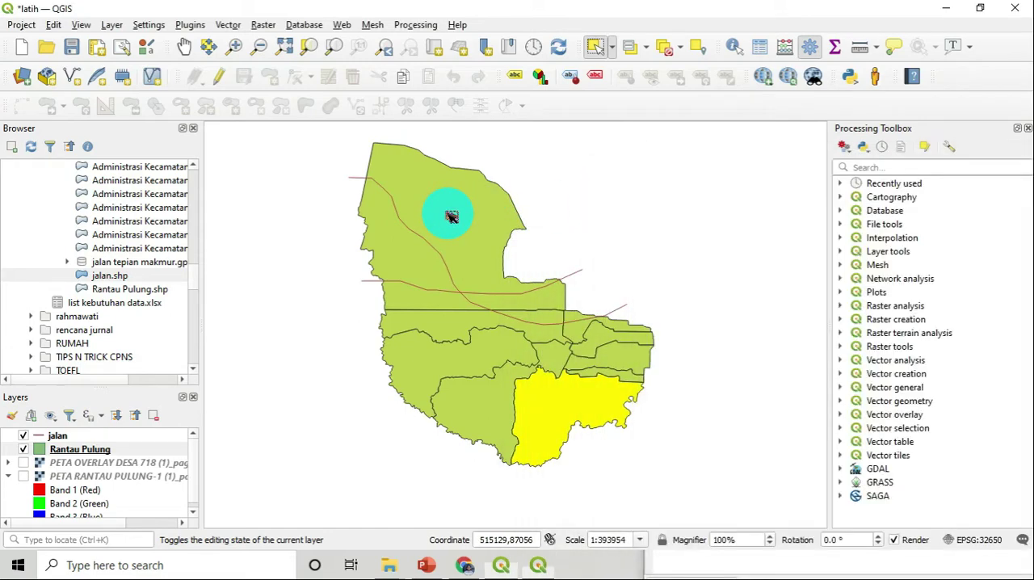
left_click(437, 333)
left_click(476, 371)
left_click(508, 397)
left_click(545, 404)
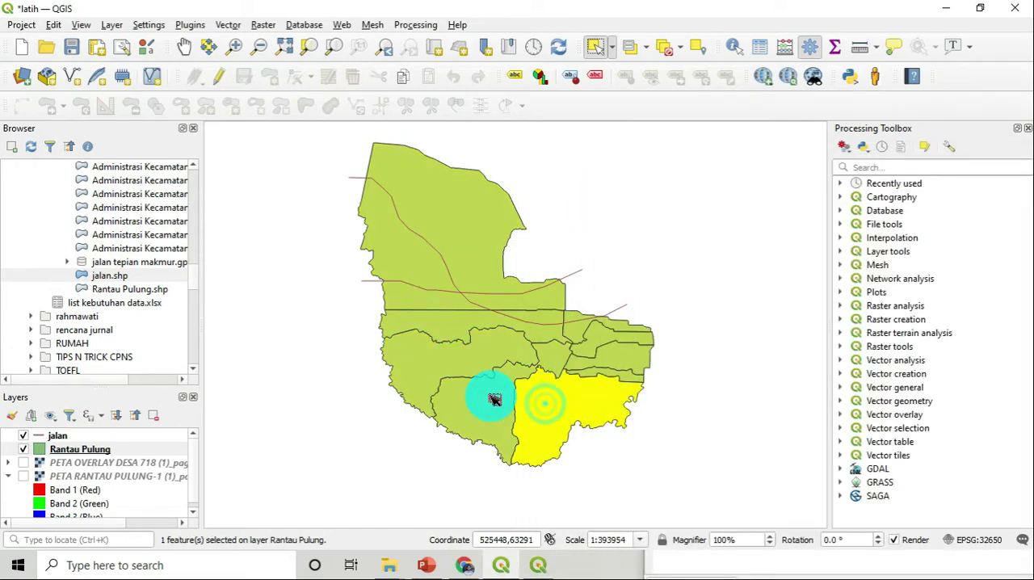
left_click(534, 565)
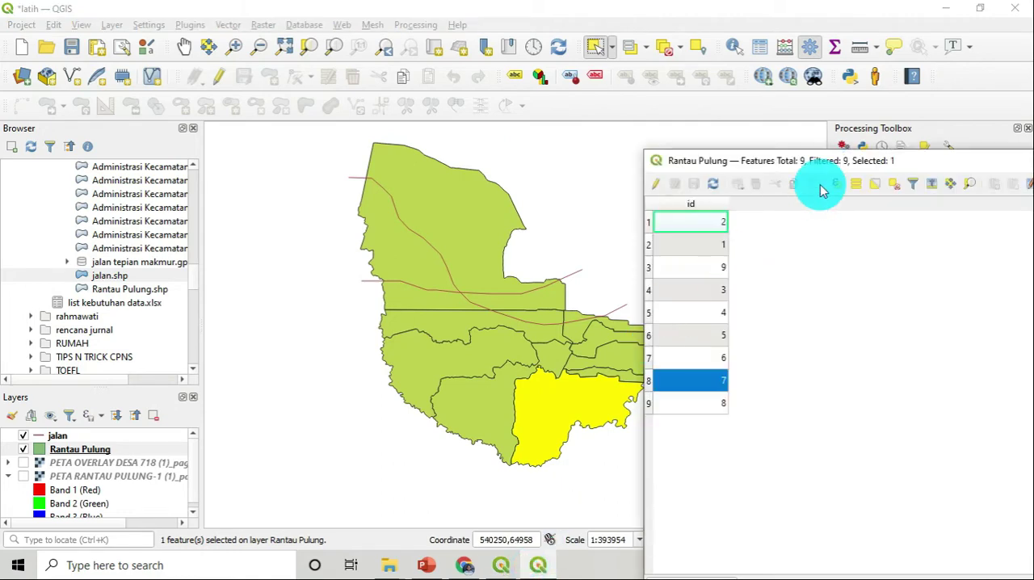
left_click_drag(840, 165, 538, 129)
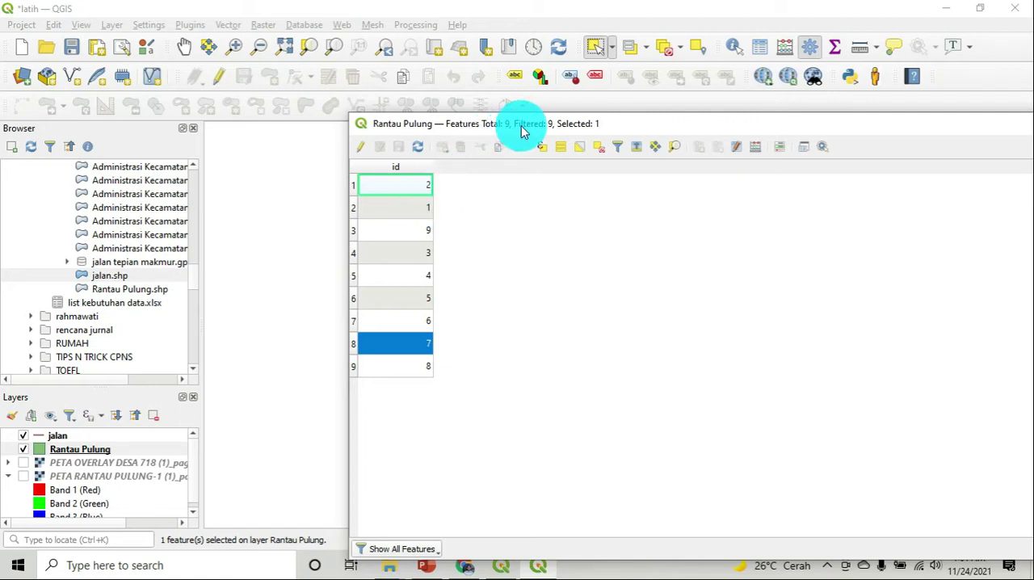
left_click_drag(521, 125, 742, 196)
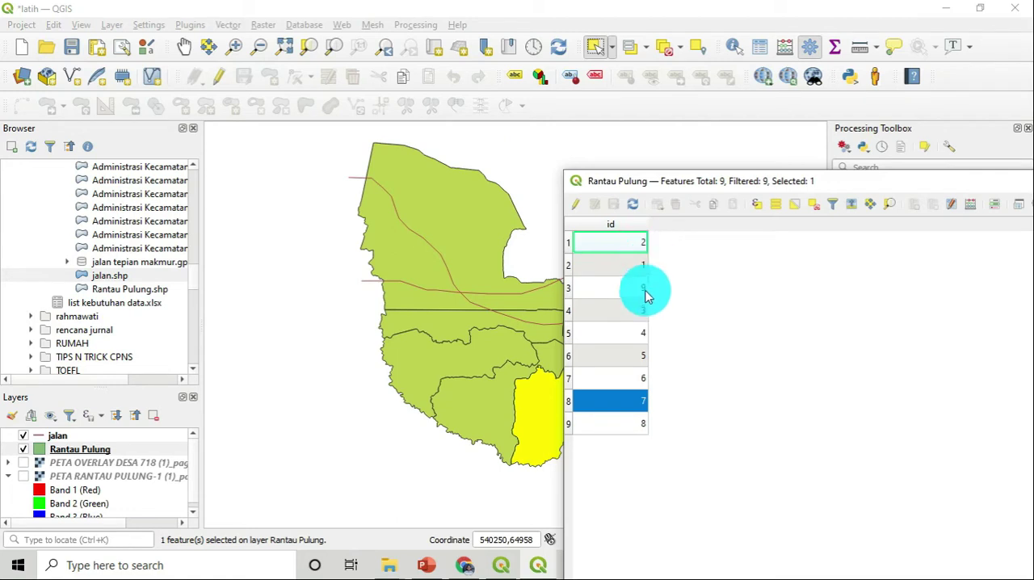
Go through the large polygons twice from north to southeast, selecting each to examine the separate features of the layer
left_click(473, 222)
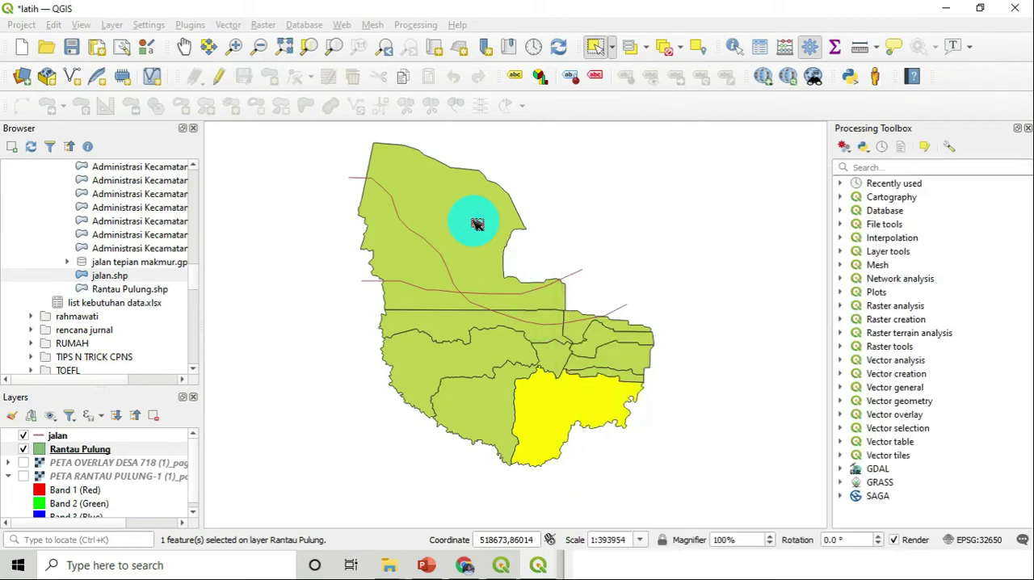
left_click(459, 330)
left_click(440, 360)
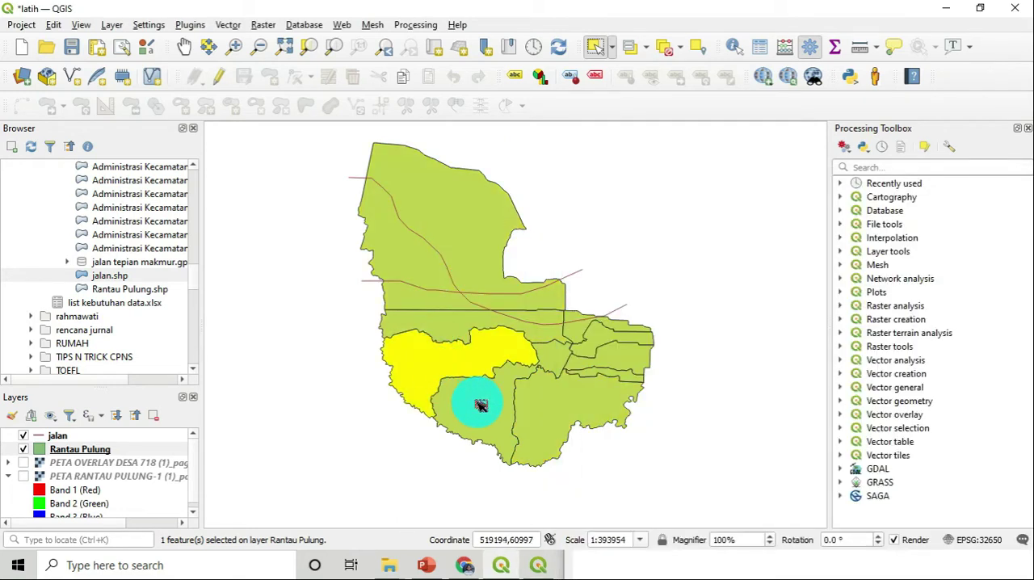
left_click(477, 401)
left_click(542, 410)
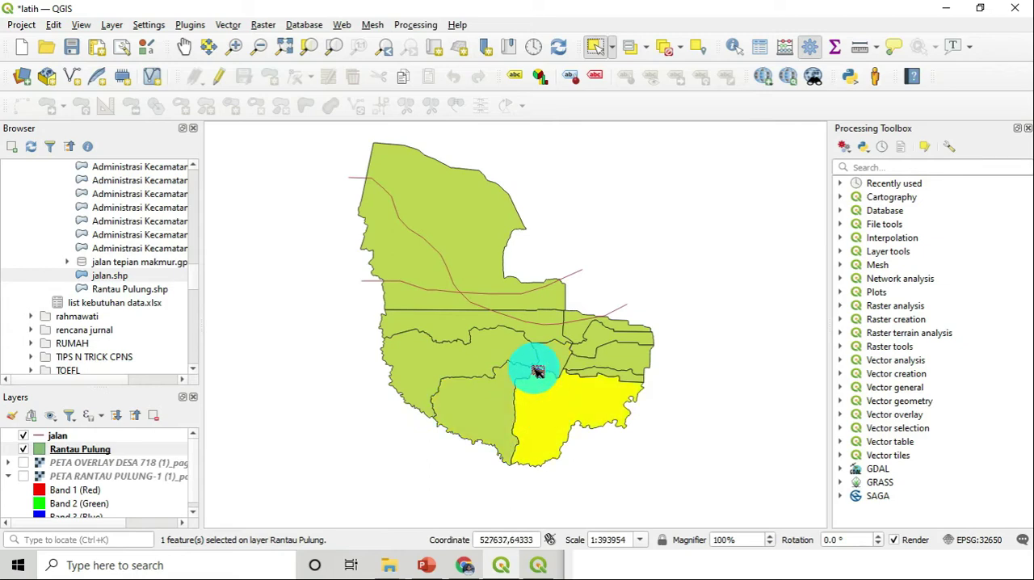
left_click(480, 248)
left_click(463, 333)
left_click(456, 361)
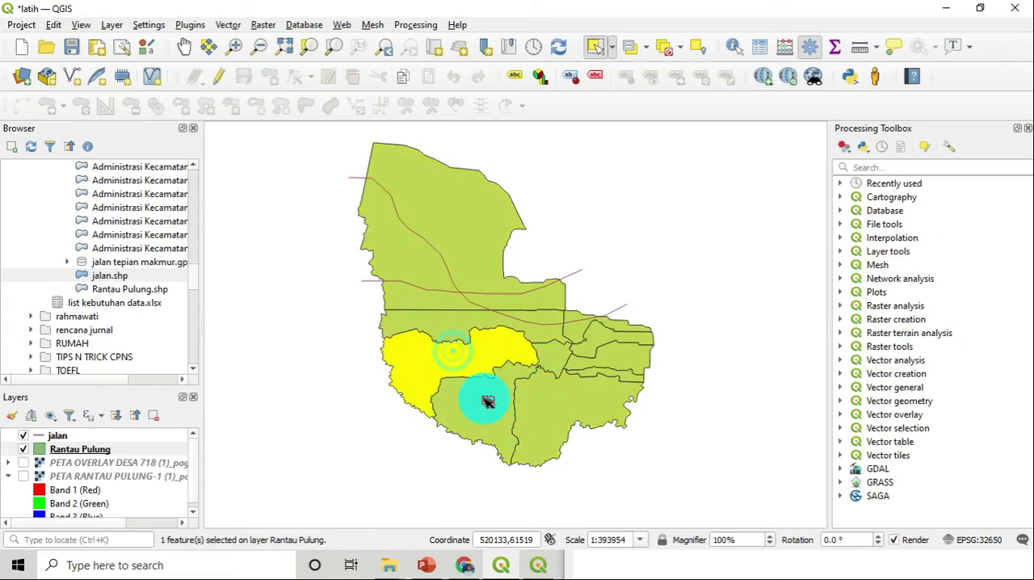
left_click(477, 396)
left_click(552, 421)
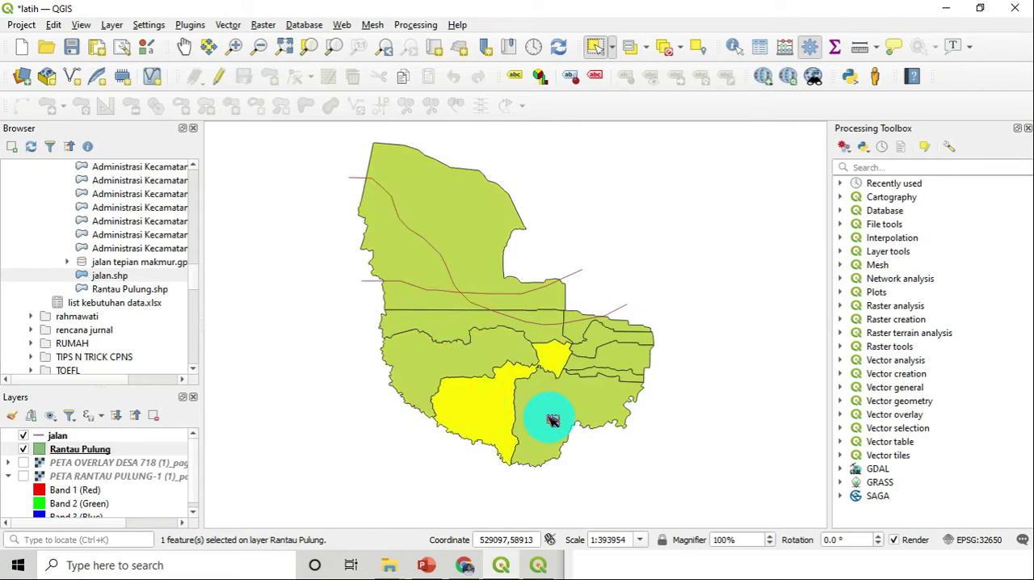
Select the small eastern polygons up to the northeastern one and bring the attribute table back in front of the map
left_click(637, 360)
left_click(602, 344)
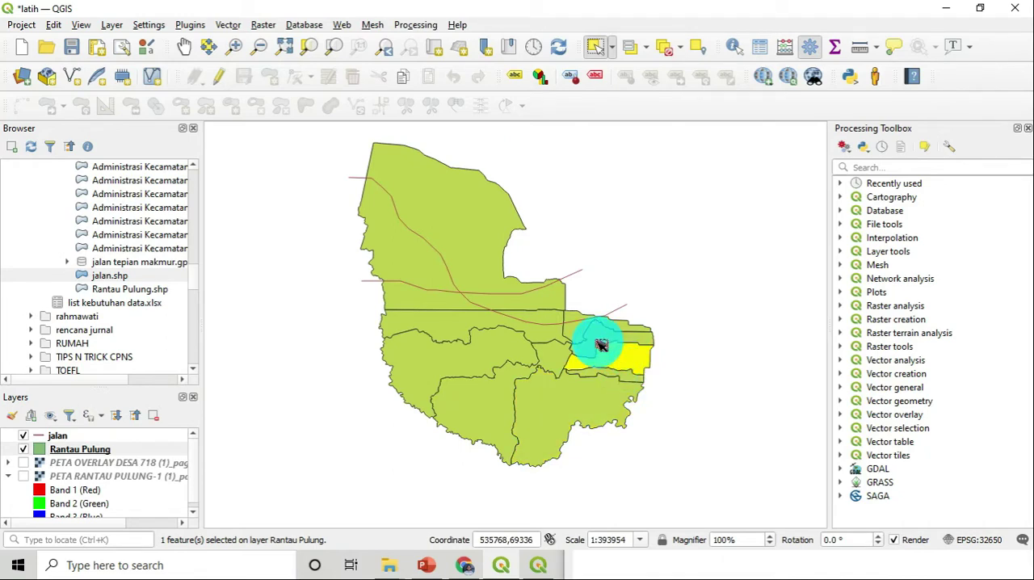
left_click(579, 330)
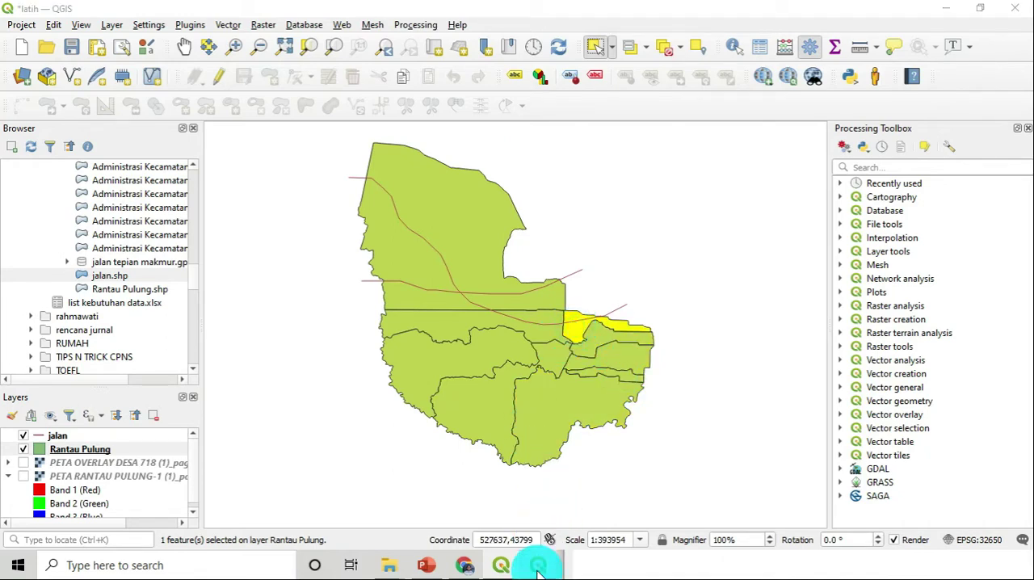
left_click(539, 566)
left_click(638, 317)
left_click_drag(744, 183, 515, 122)
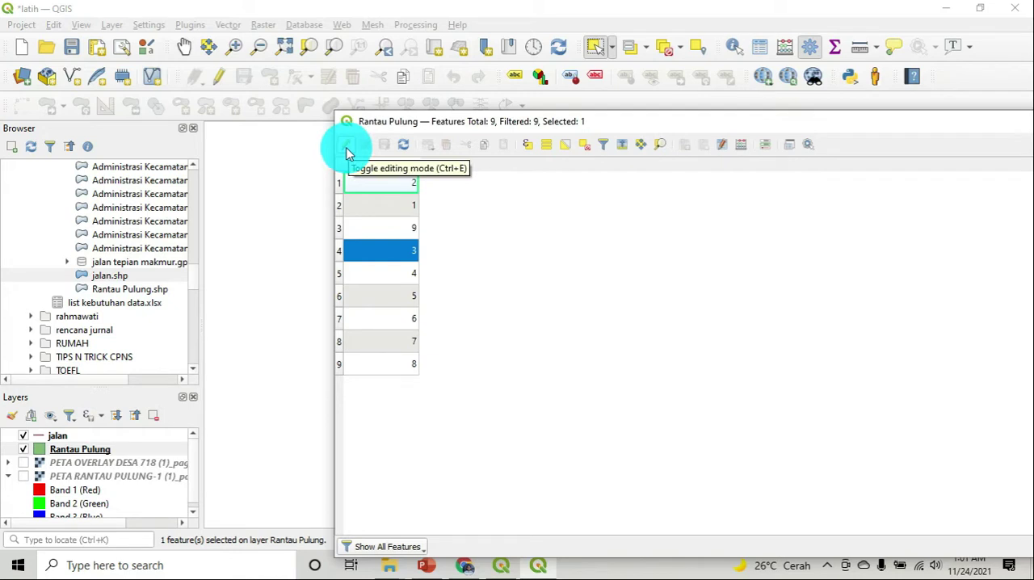
Turn on editing for the layer and add a Text (string) field named desa with length 50
left_click(348, 147)
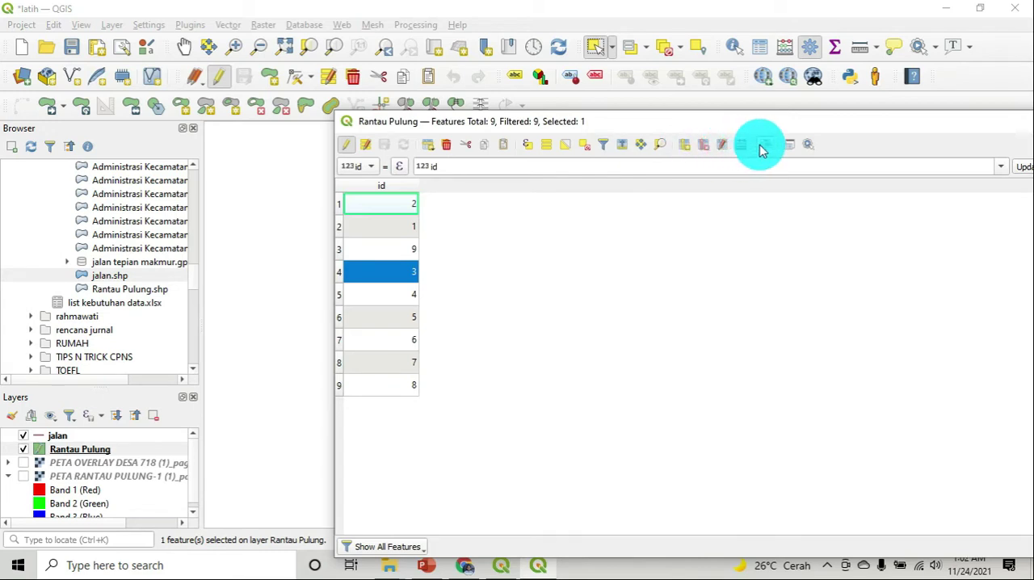
left_click(680, 148)
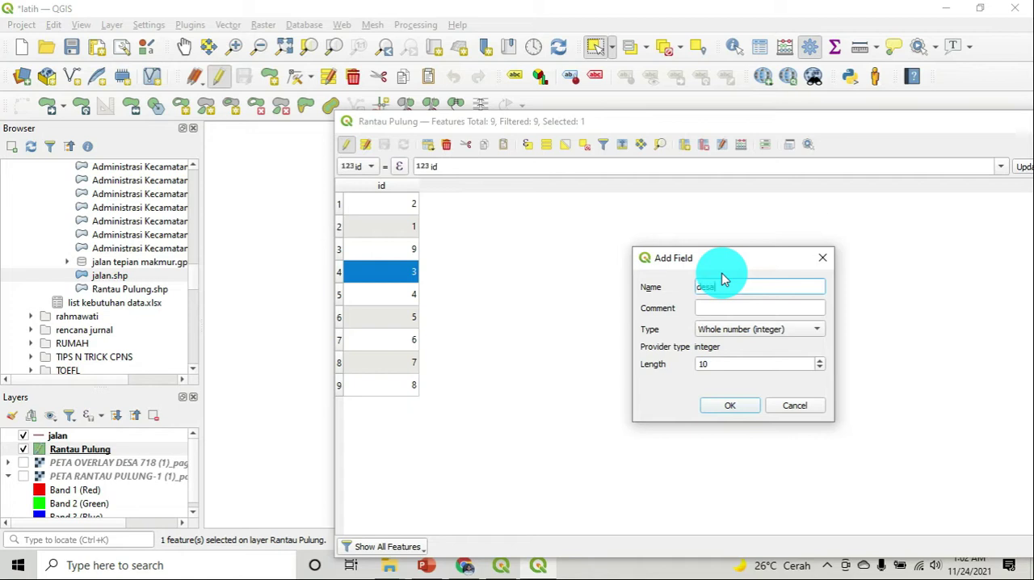
left_click(766, 330)
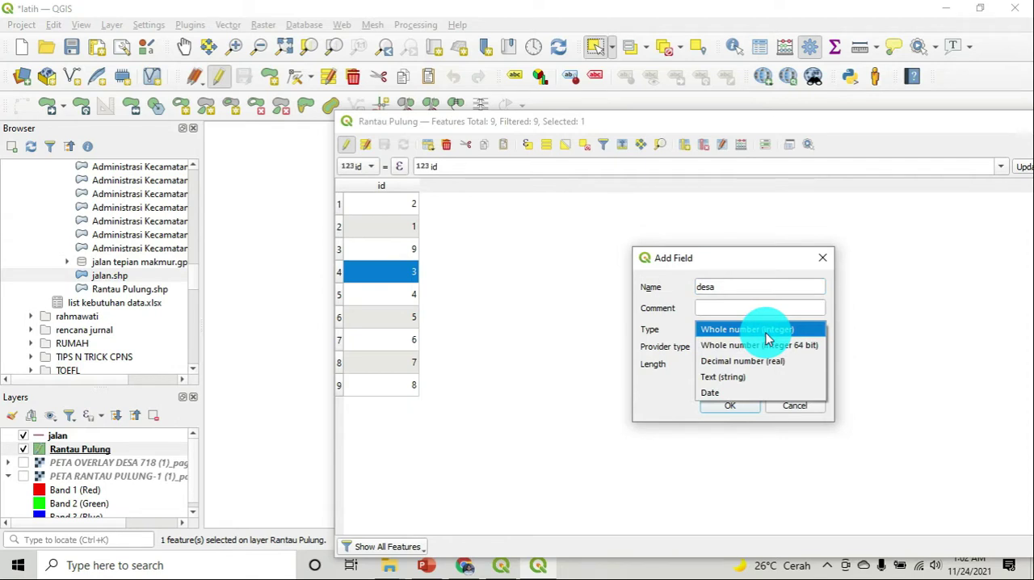
left_click(774, 382)
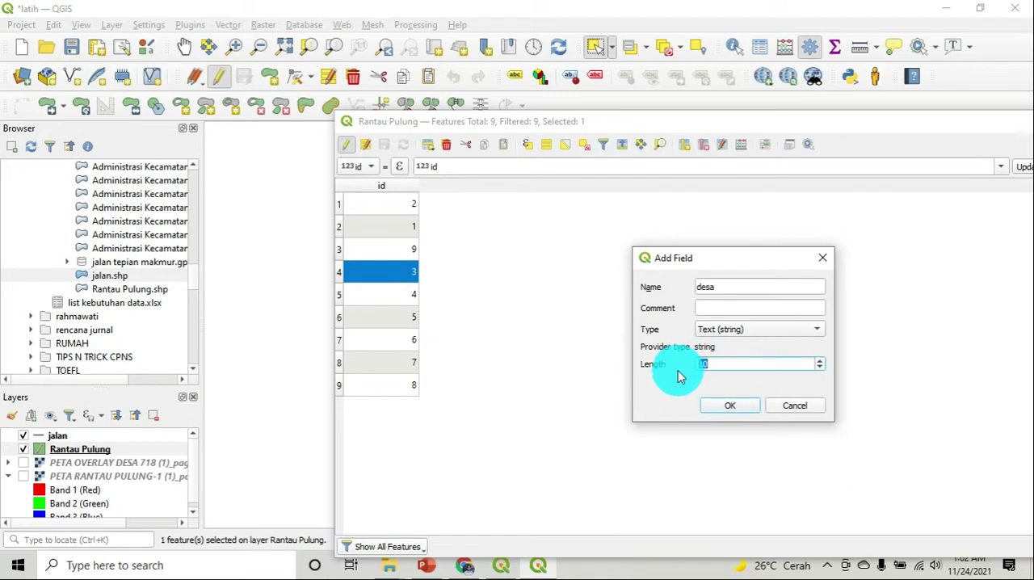
double_click(728, 369)
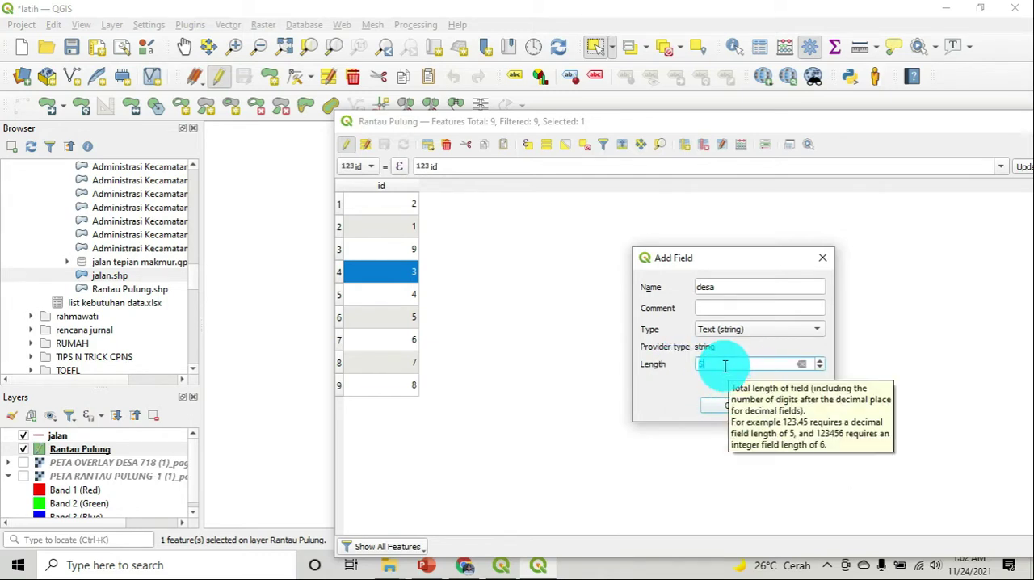
left_click(716, 407)
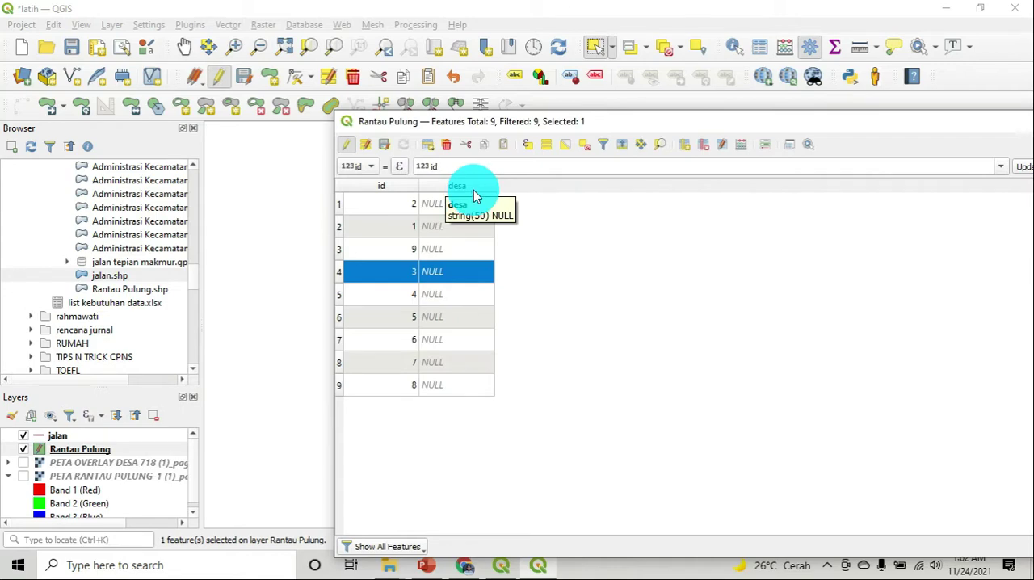
Move the attribute table beside the map and select the two northernmost large polygons to check the matching row
double_click(480, 211)
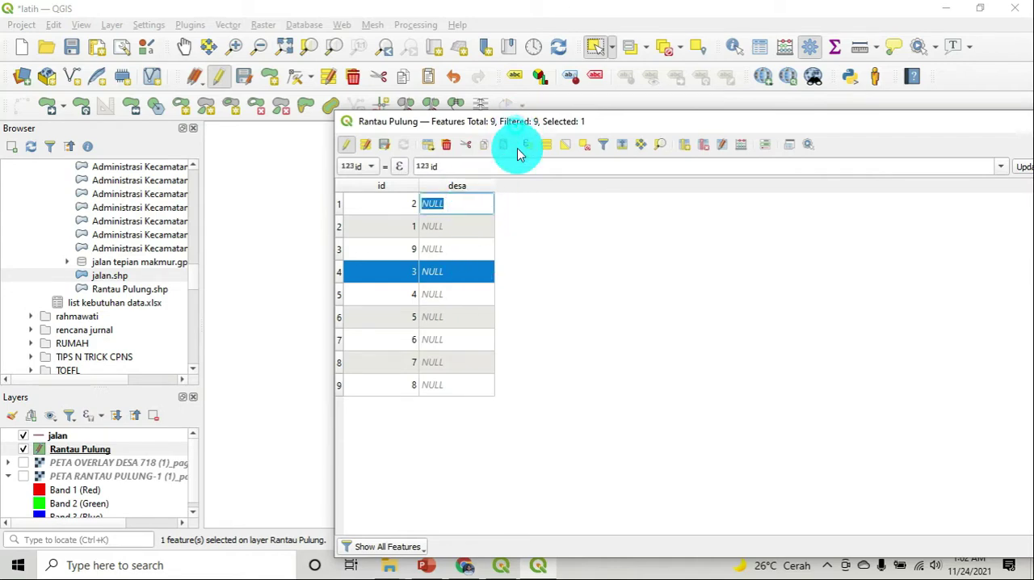
left_click_drag(517, 122, 840, 157)
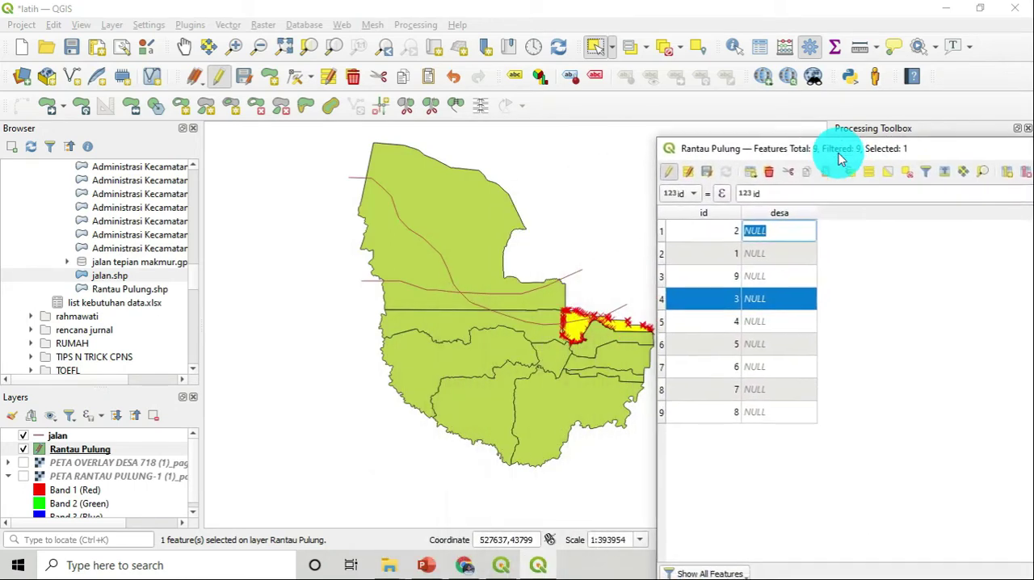
left_click(496, 235)
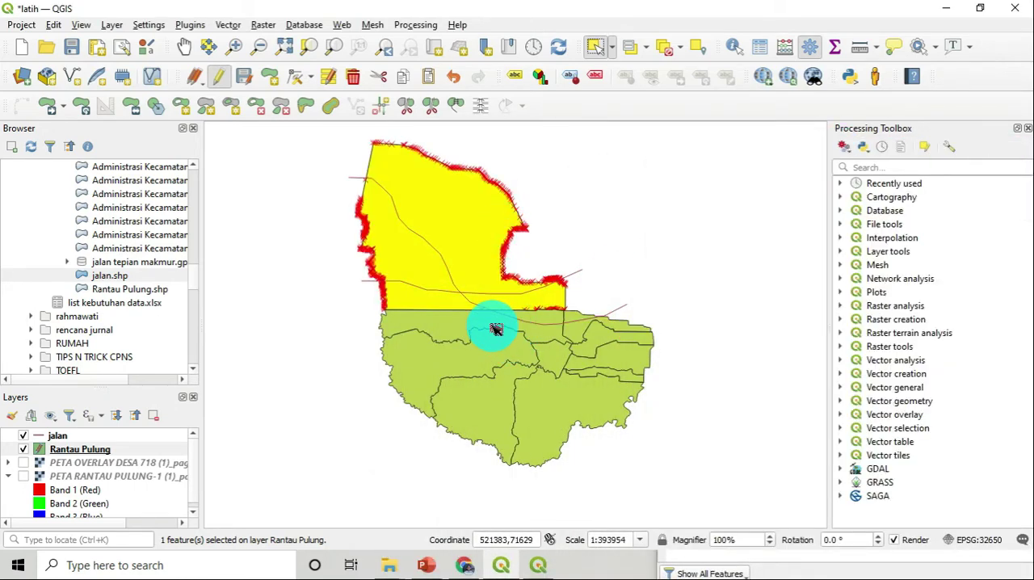
left_click(496, 329)
left_click(536, 565)
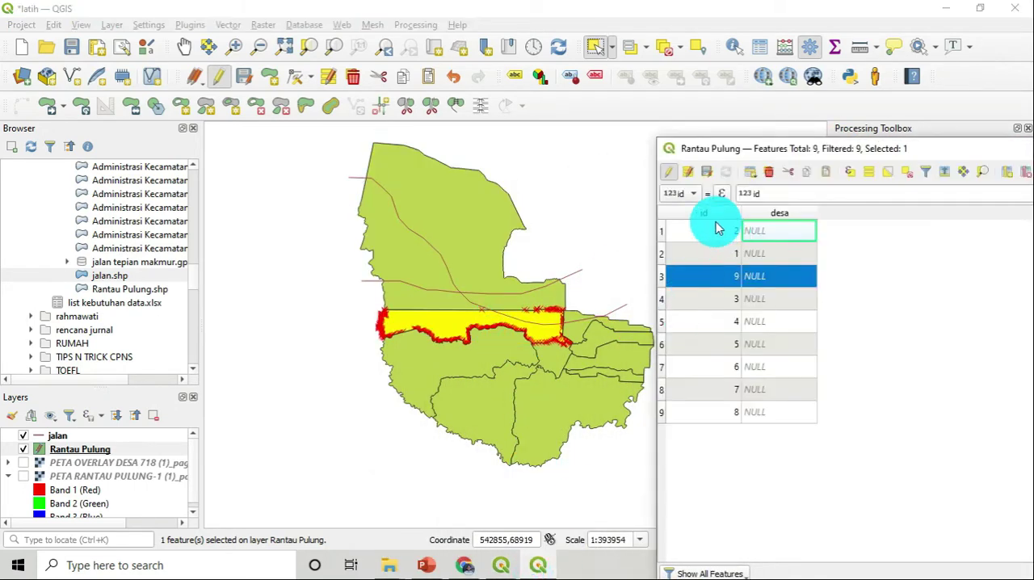
Select the first three rows one by one and enter A, B and C as their desa values
left_click(664, 232)
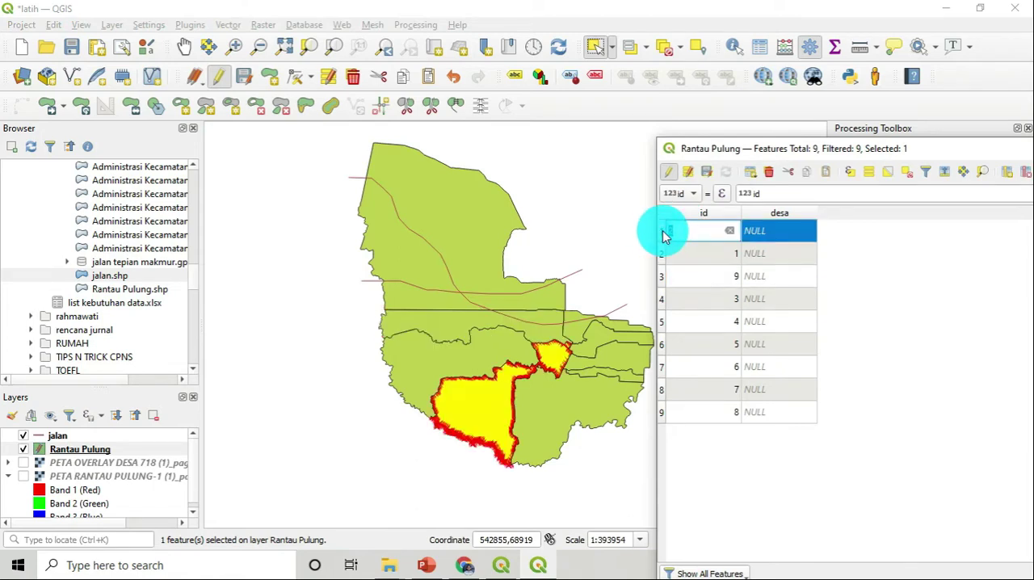
left_click(767, 238)
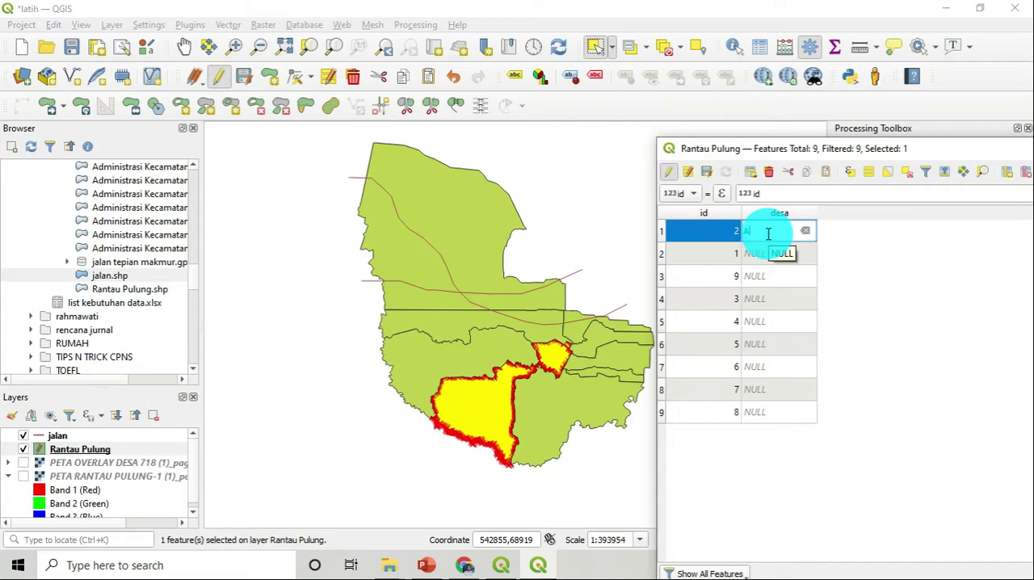
type("A")
left_click(666, 255)
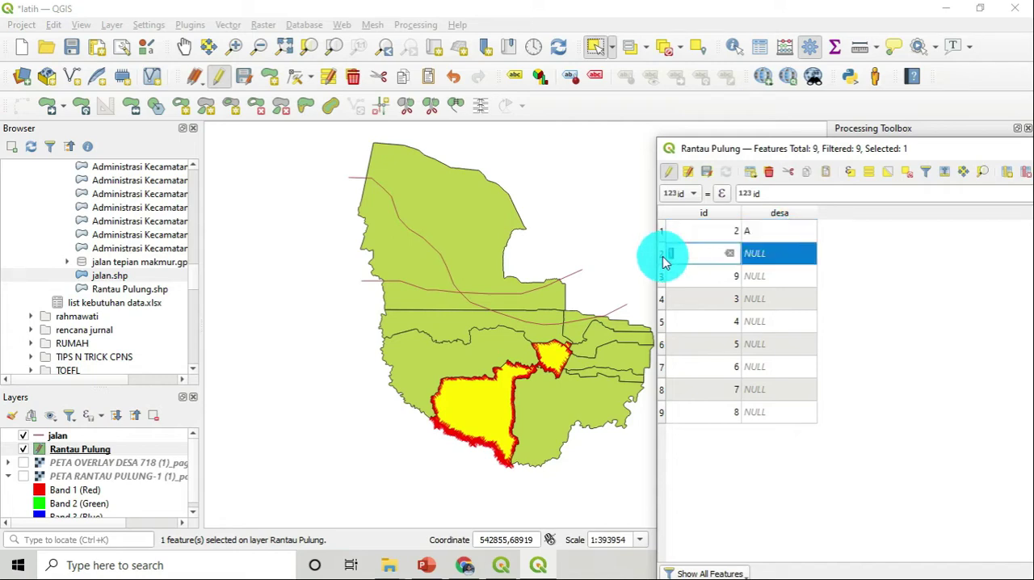
left_click(727, 257)
left_click(754, 256)
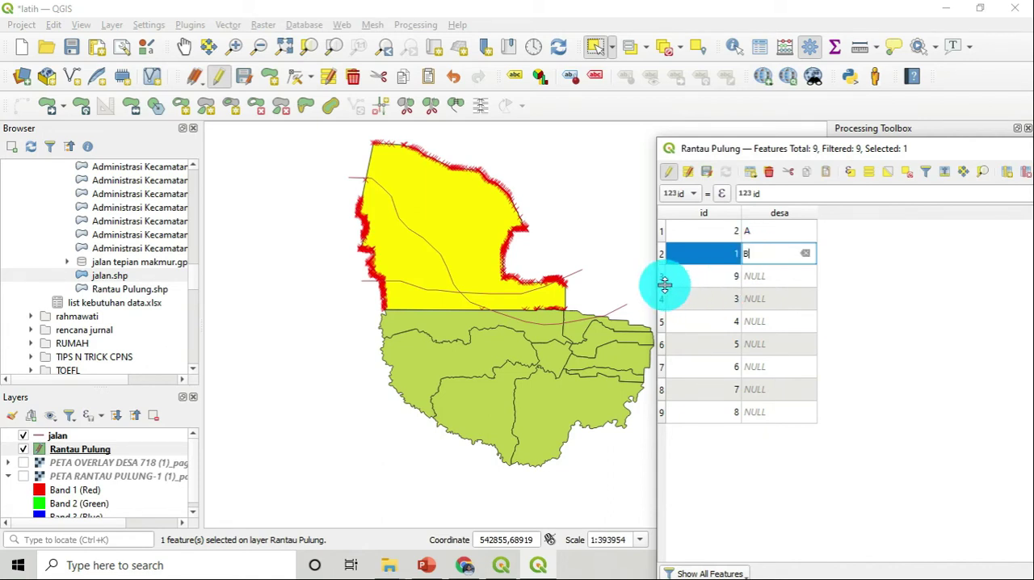
left_click(664, 279)
left_click(766, 277)
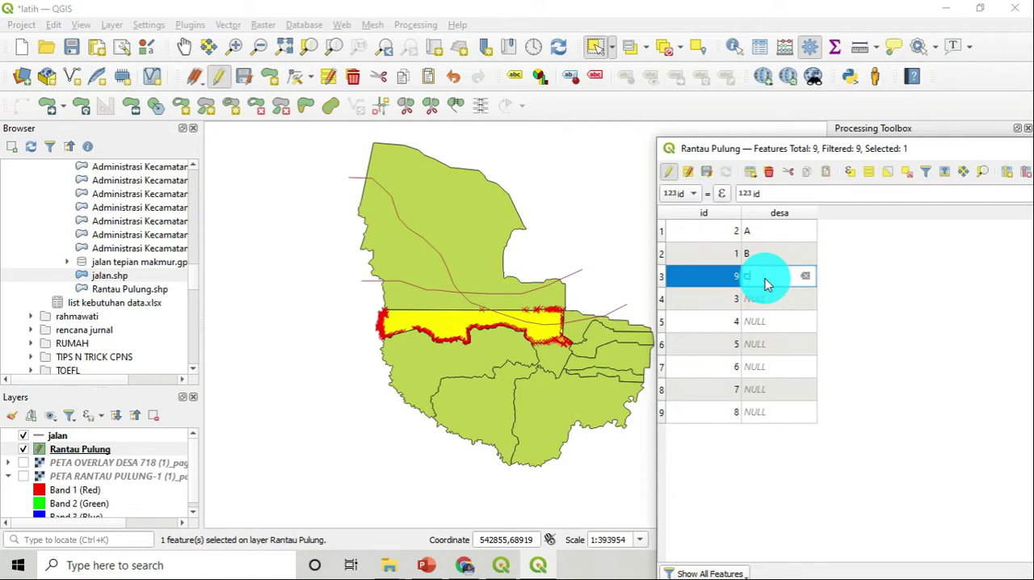
Select rows 4 to 6 in turn and enter D, ELL and 1 as their desa values
left_click(663, 305)
left_click(732, 300)
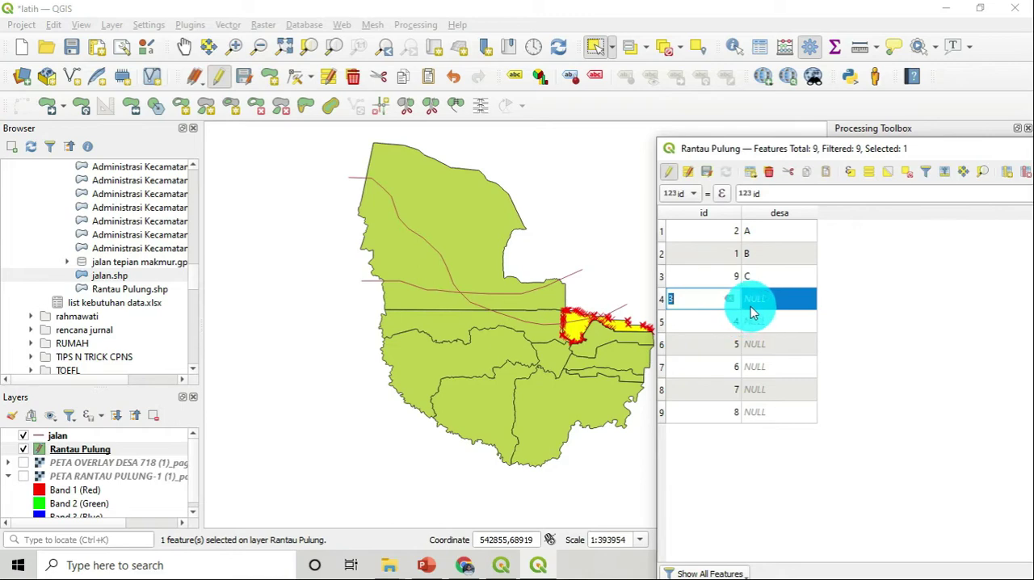
left_click(753, 304)
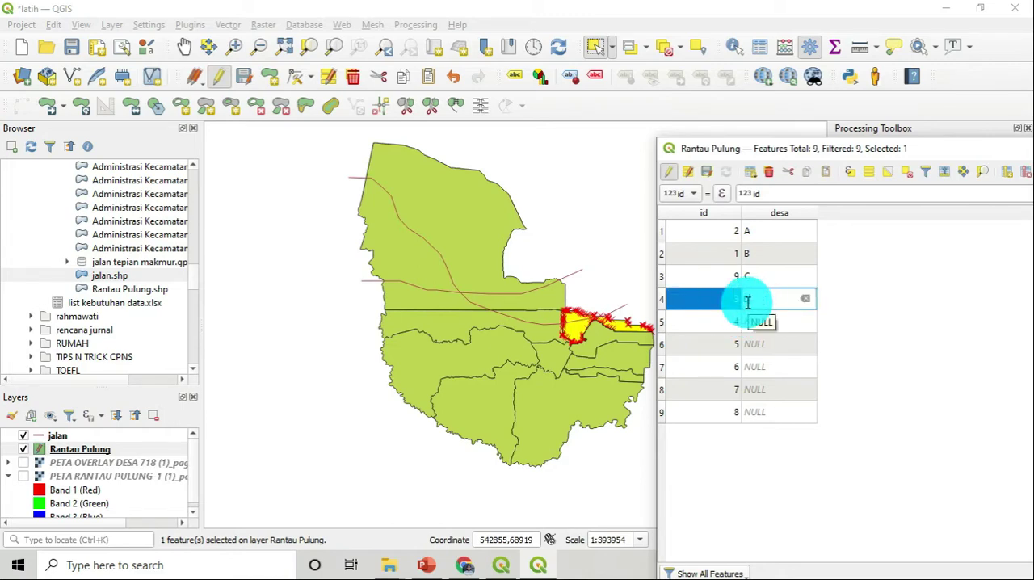
type("D")
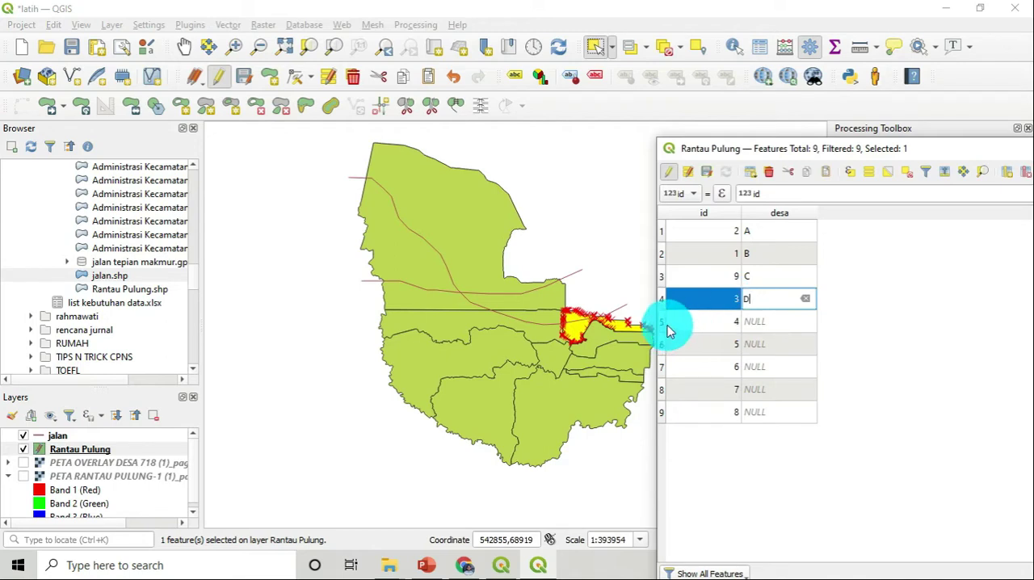
left_click(665, 327)
left_click(756, 321)
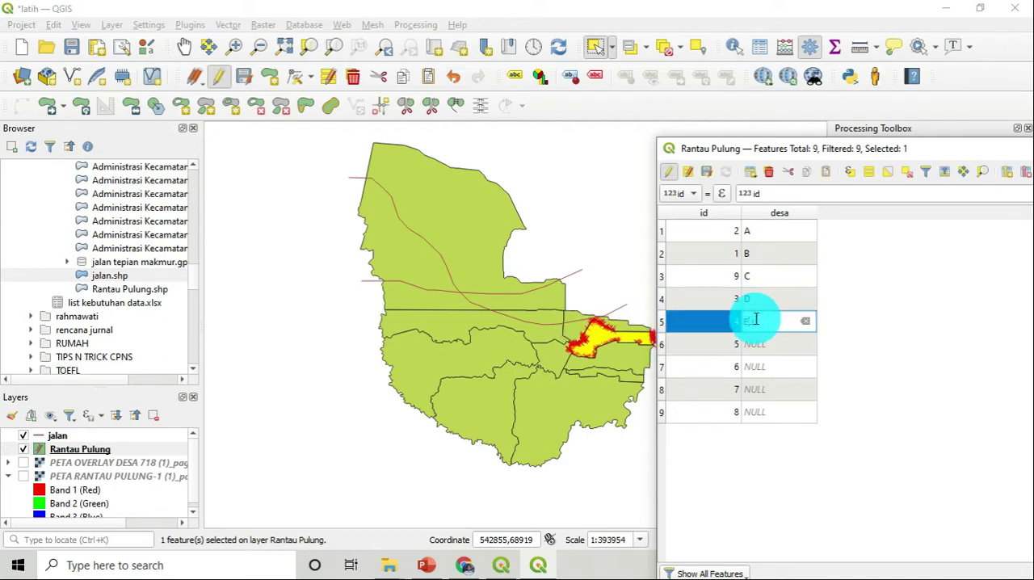
left_click(665, 348)
left_click(782, 344)
type("1")
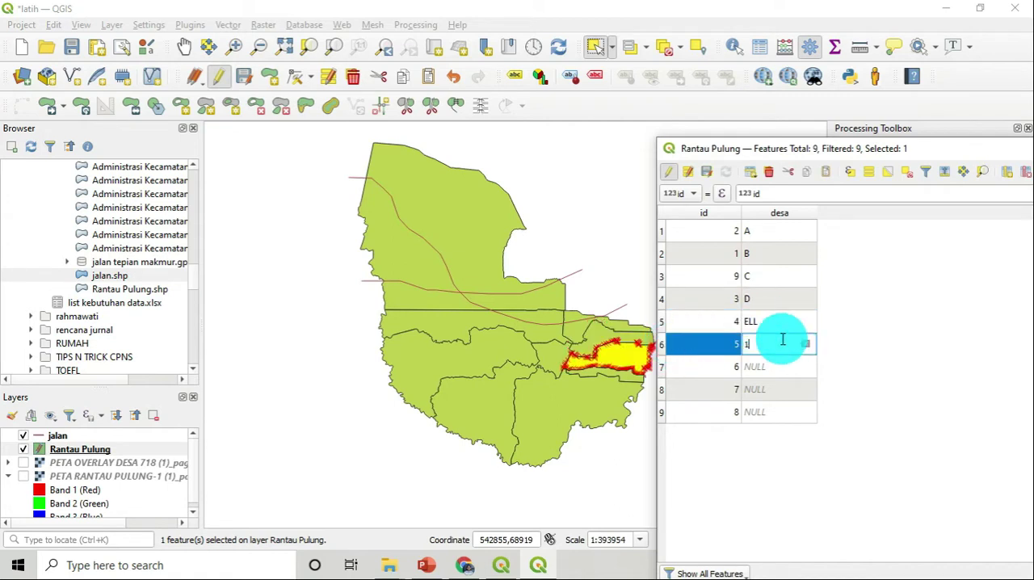
Replace the desa values of rows 5 and 6 with E and F, and enter G, H and I in rows 7 to 9
left_click(766, 327)
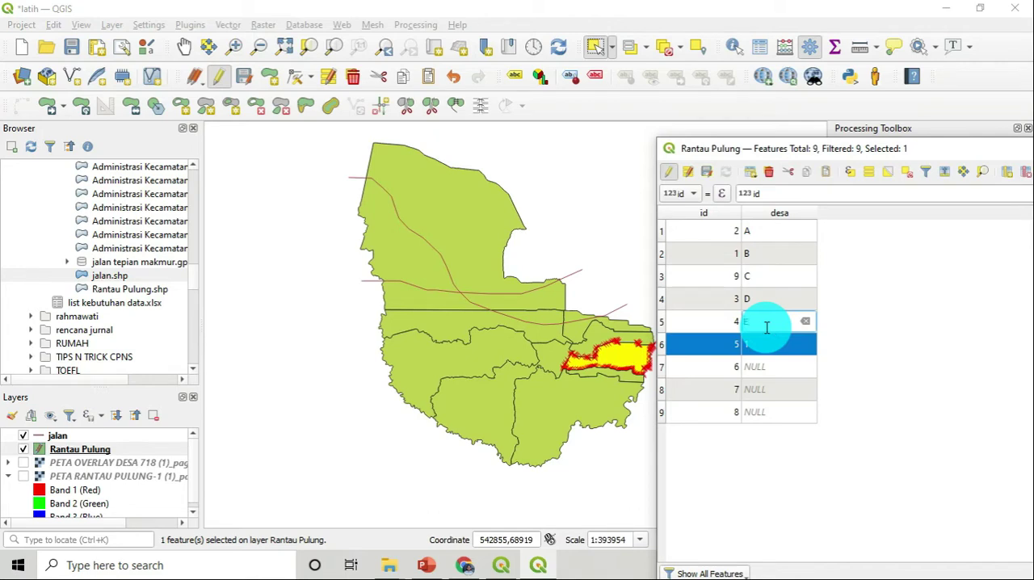
key("Down")
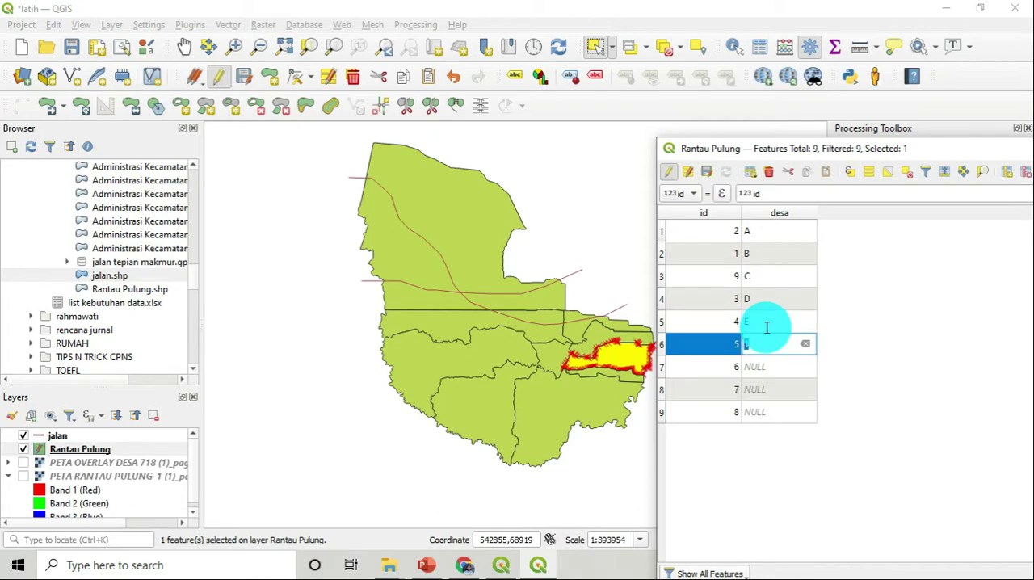
key("Down")
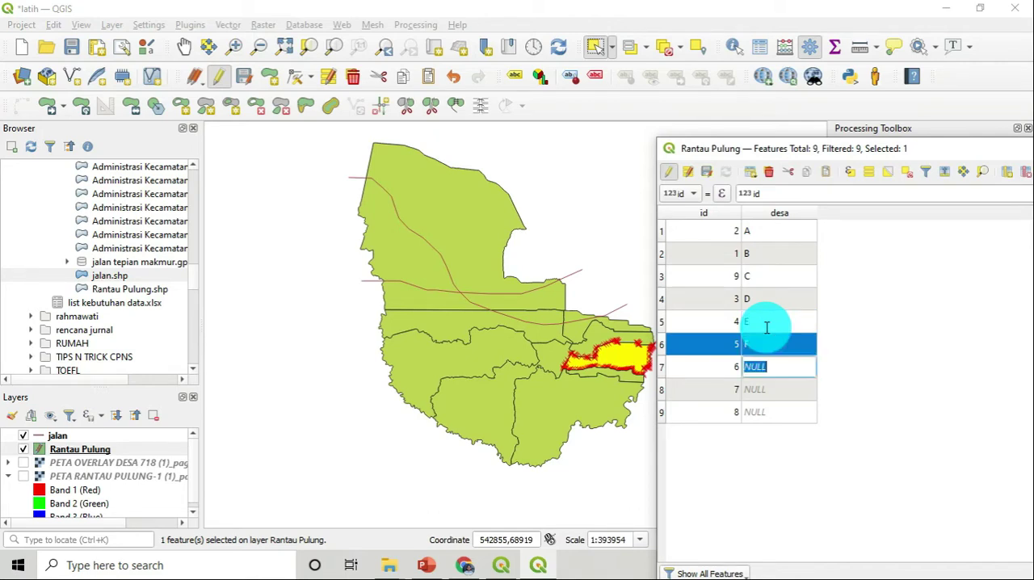
key("Down")
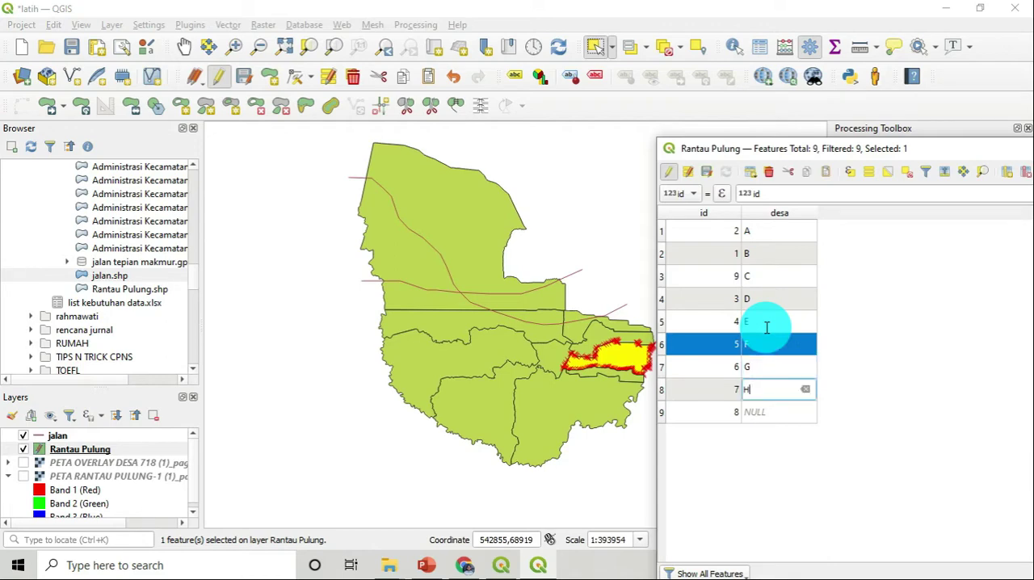
type("H")
key("Down")
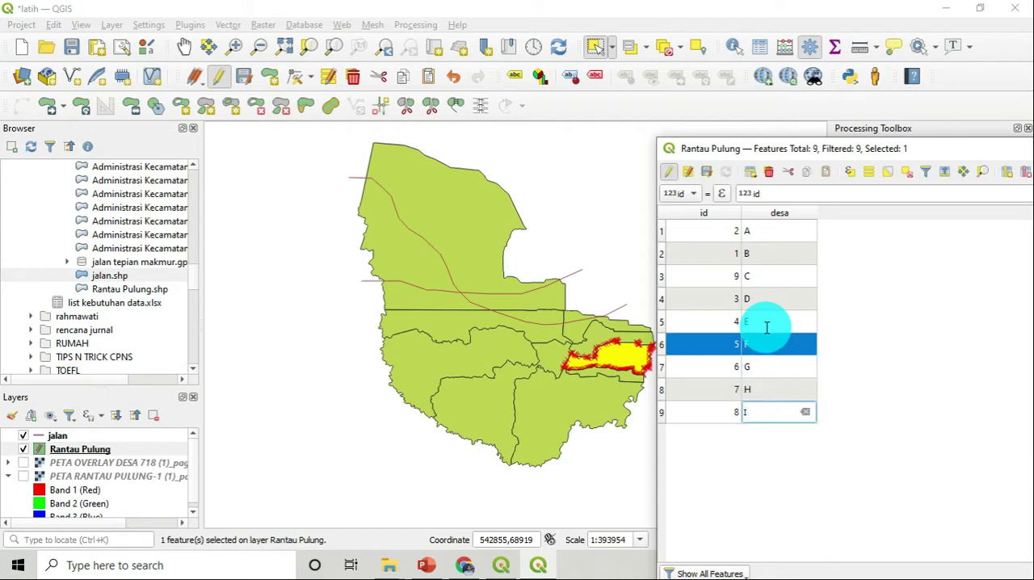
type("I")
left_click(859, 275)
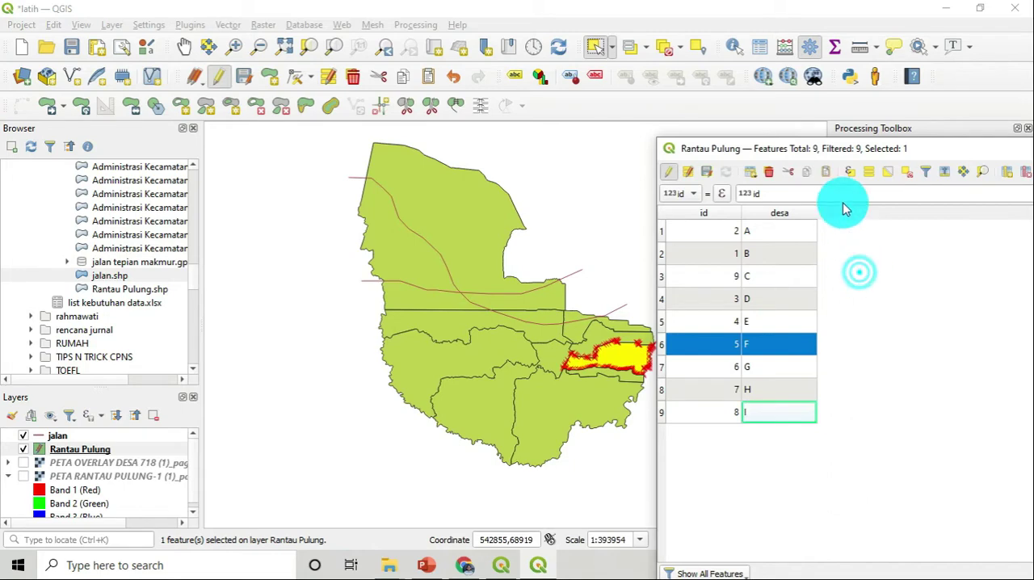
Select the large polygons from north to south, check the matching desa row, and place the attribute table over the map again
left_click_drag(903, 143, 768, 166)
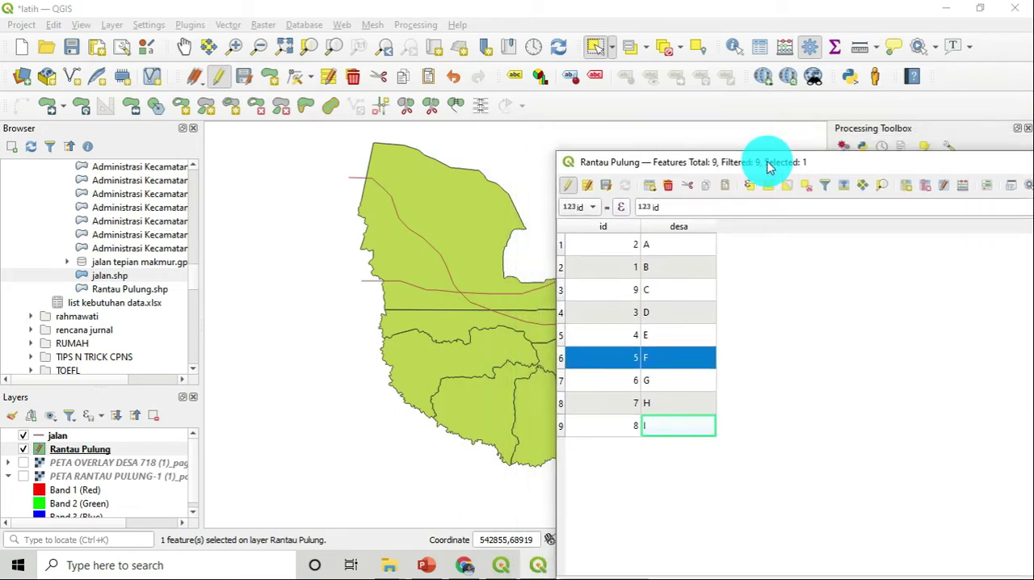
left_click(489, 188)
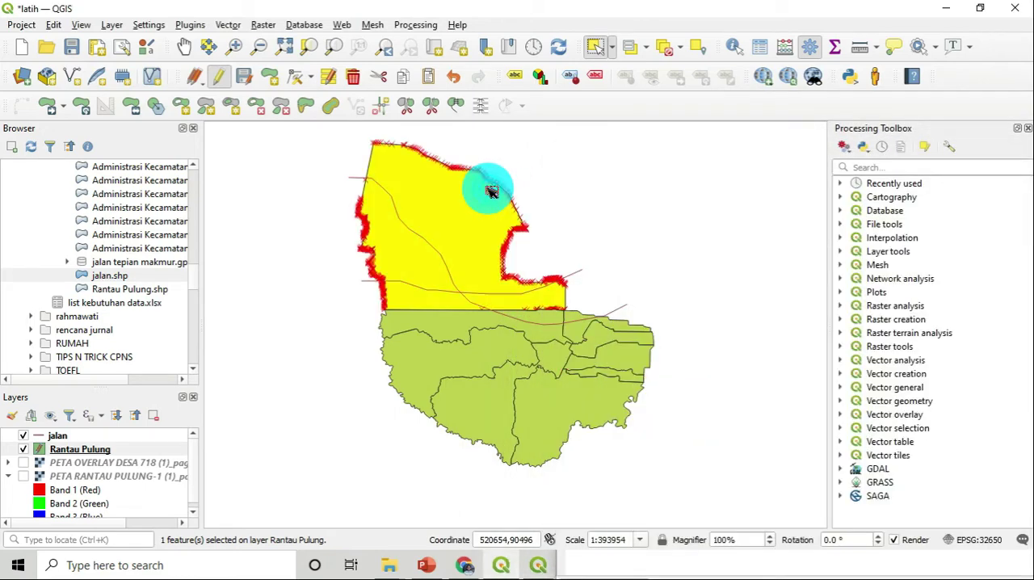
left_click(463, 330)
left_click(469, 370)
left_click(474, 396)
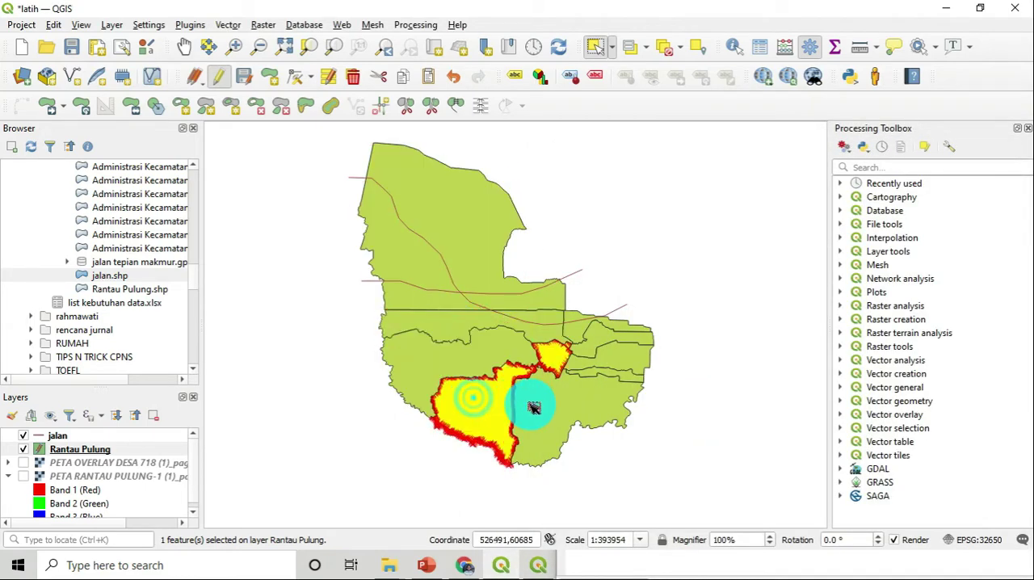
left_click(577, 561)
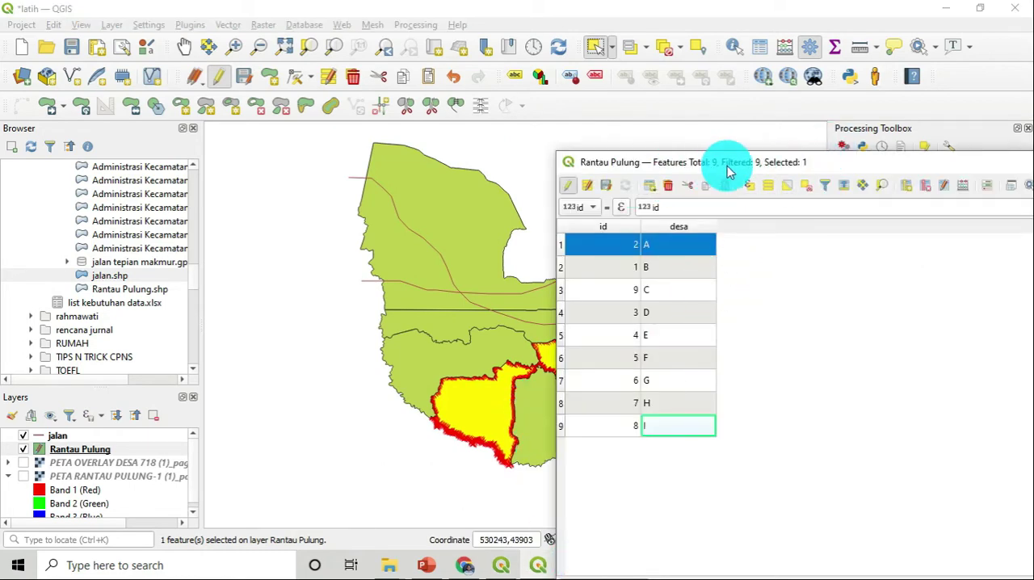
left_click_drag(727, 165, 521, 156)
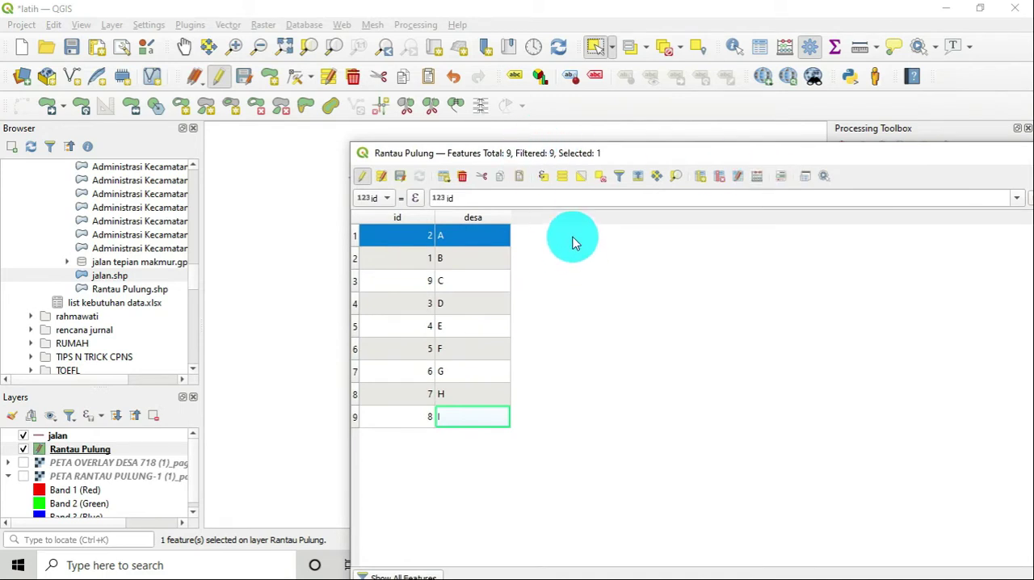
Open the Field Calculator for the layer twice to view its options, closing it each time without calculating anything
left_click(763, 181)
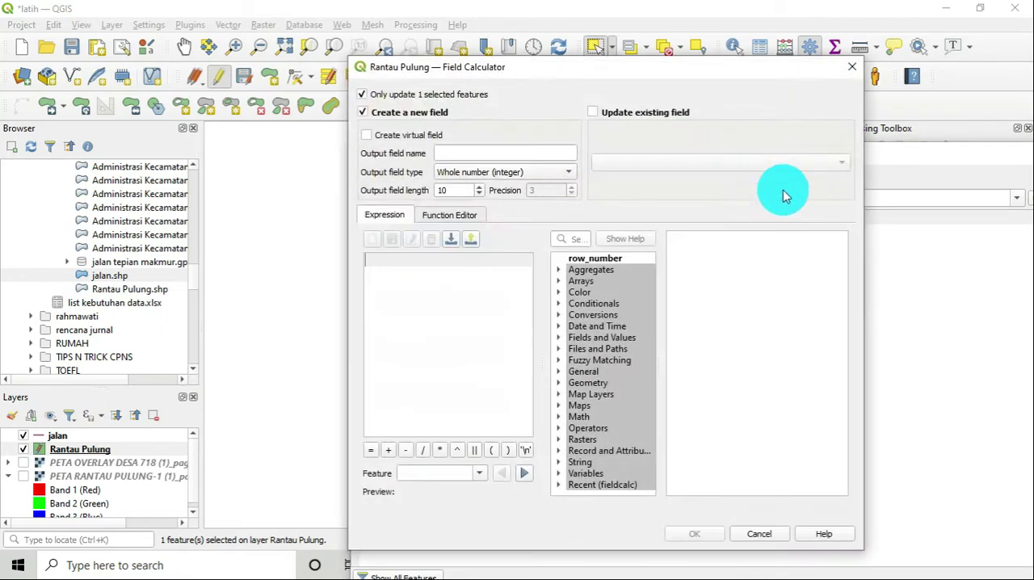
left_click(847, 62)
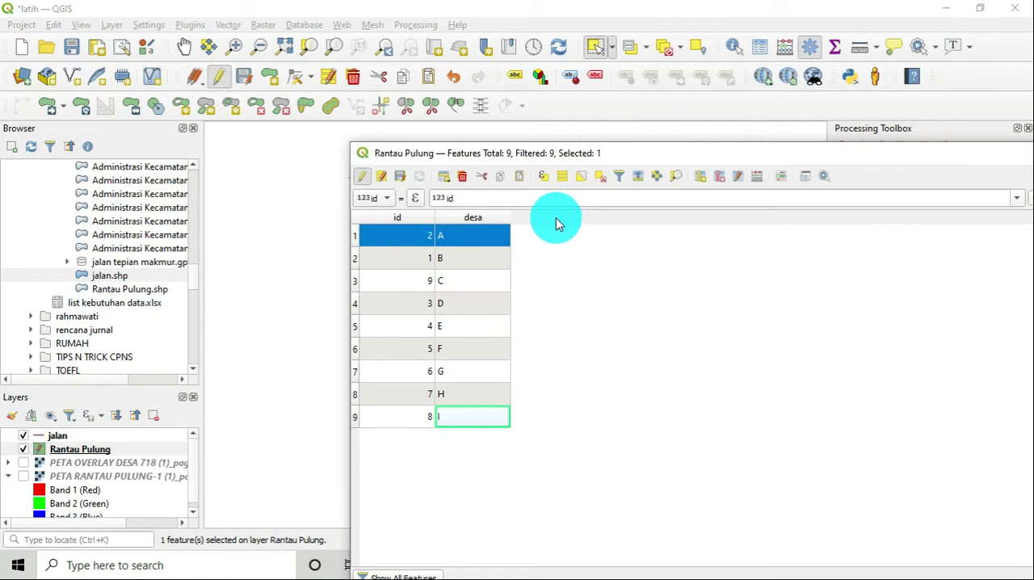
left_click(758, 178)
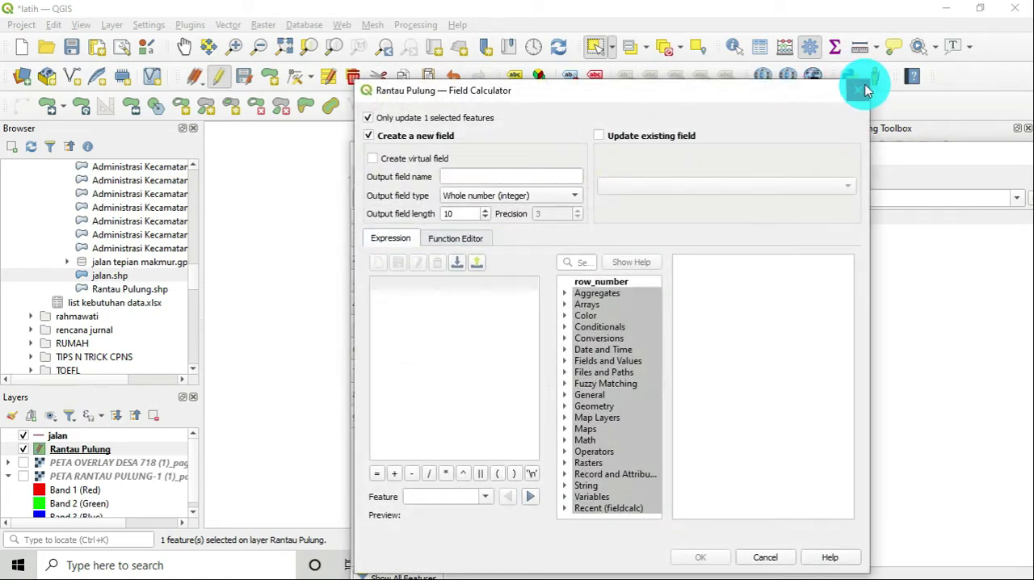
left_click(861, 87)
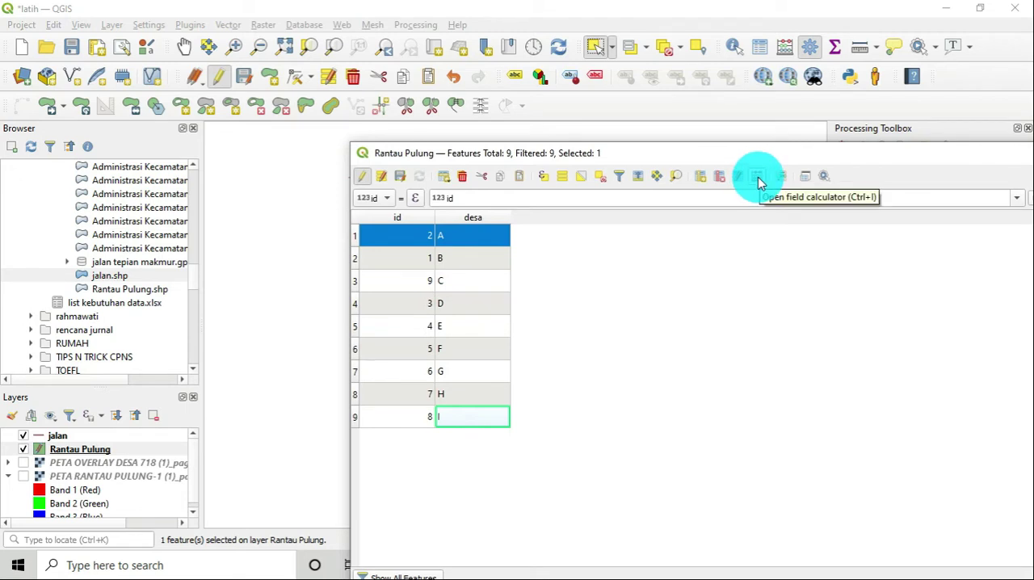
Stop editing Rantau Pulung, save the layer changes, and move the attribute table off the map
left_click(364, 186)
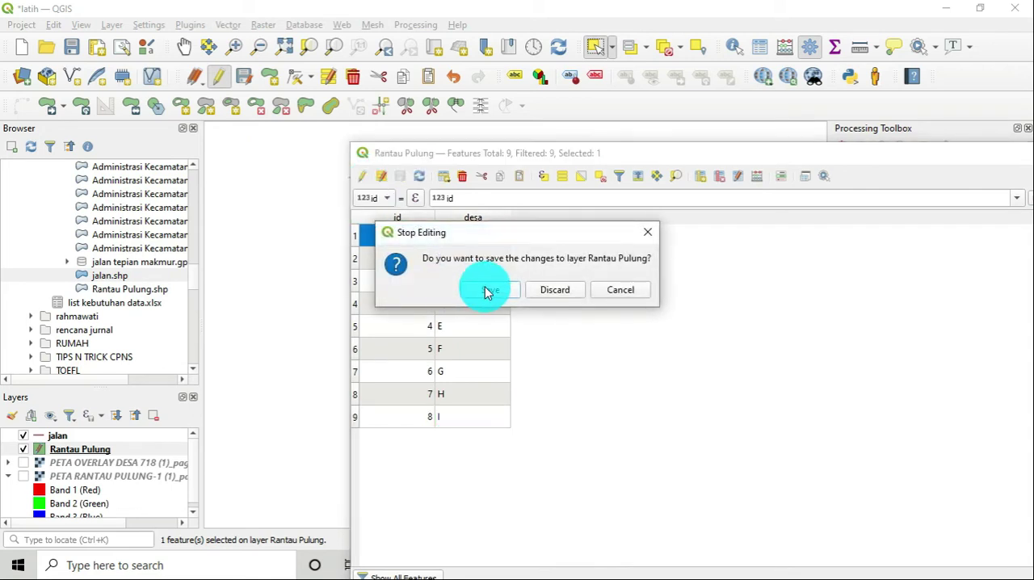
left_click(486, 288)
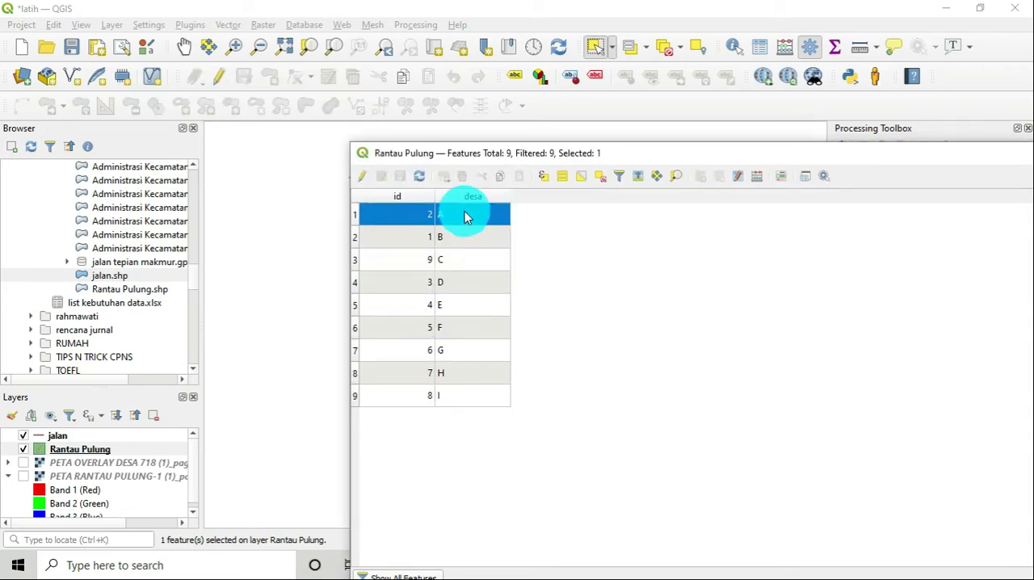
left_click_drag(571, 155, 664, 219)
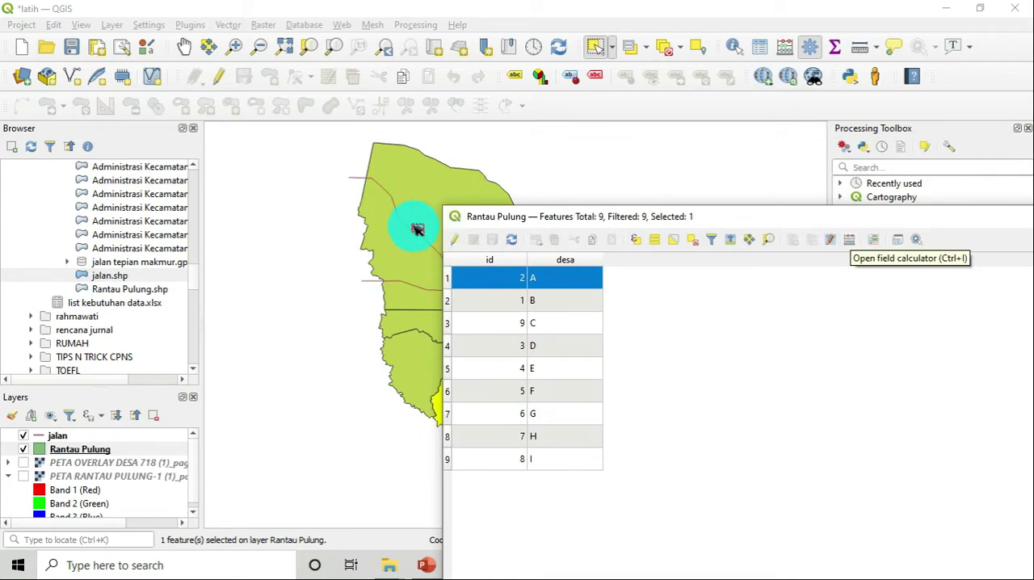
Enable editing and define a new LUAS_M2 field in the Field Calculator as a decimal number with precision 2
left_click(455, 239)
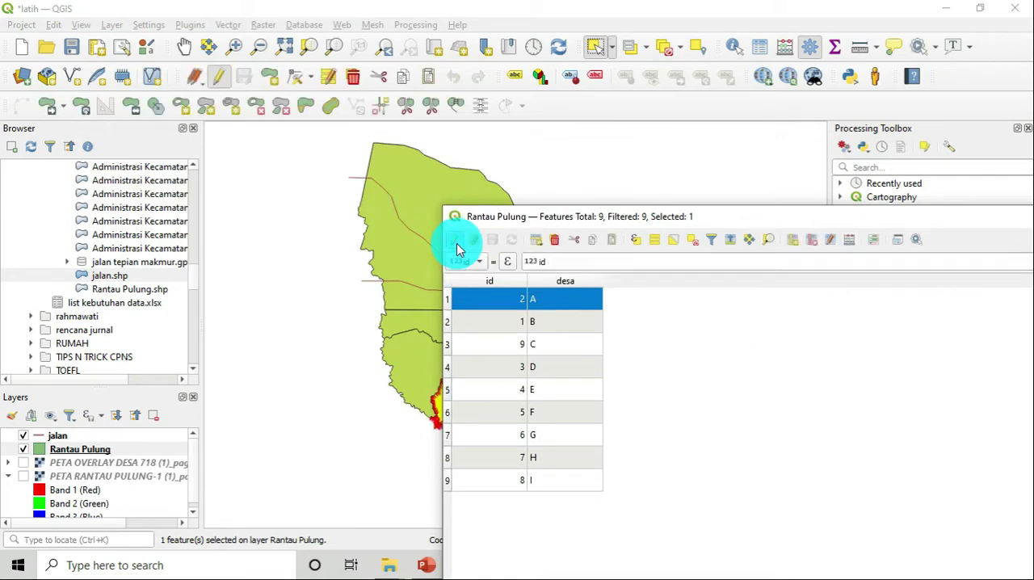
left_click(851, 241)
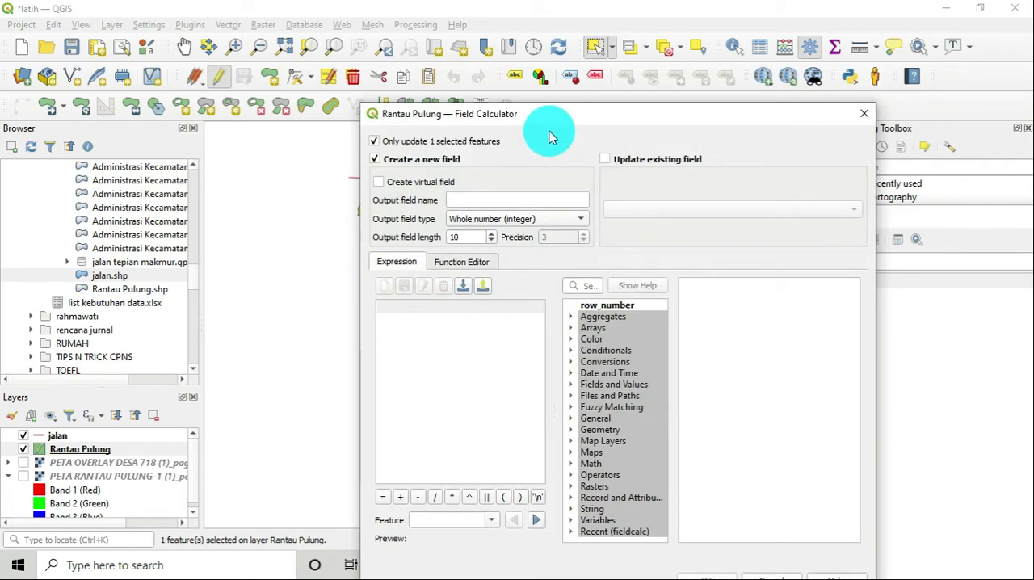
left_click_drag(526, 121, 715, 176)
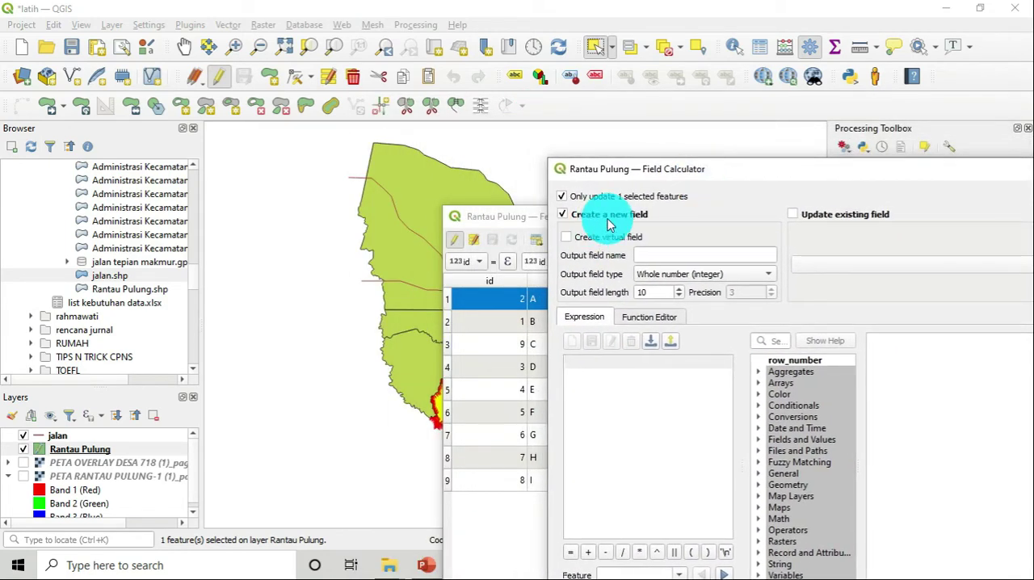
left_click(646, 255)
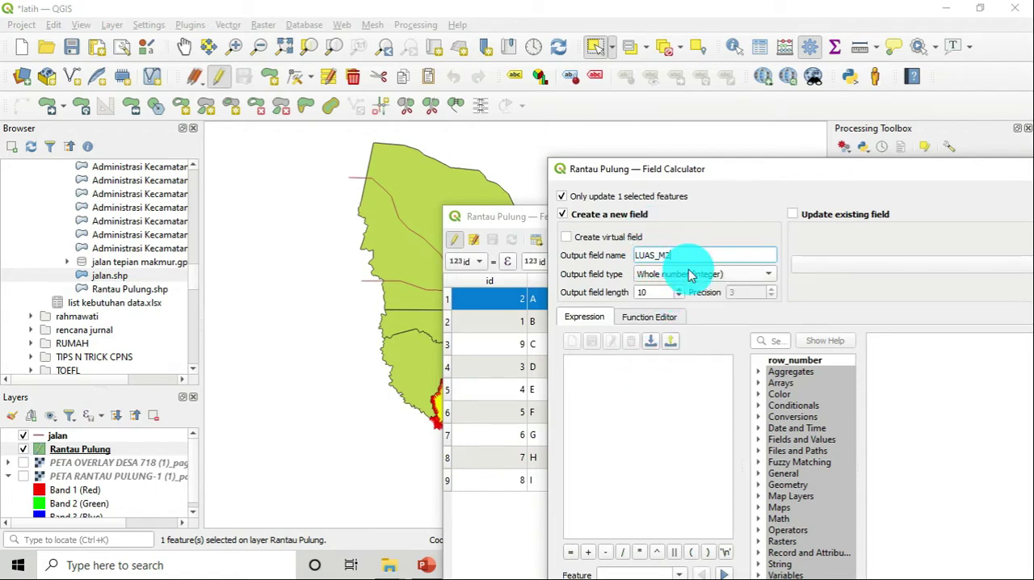
left_click_drag(743, 170, 677, 83)
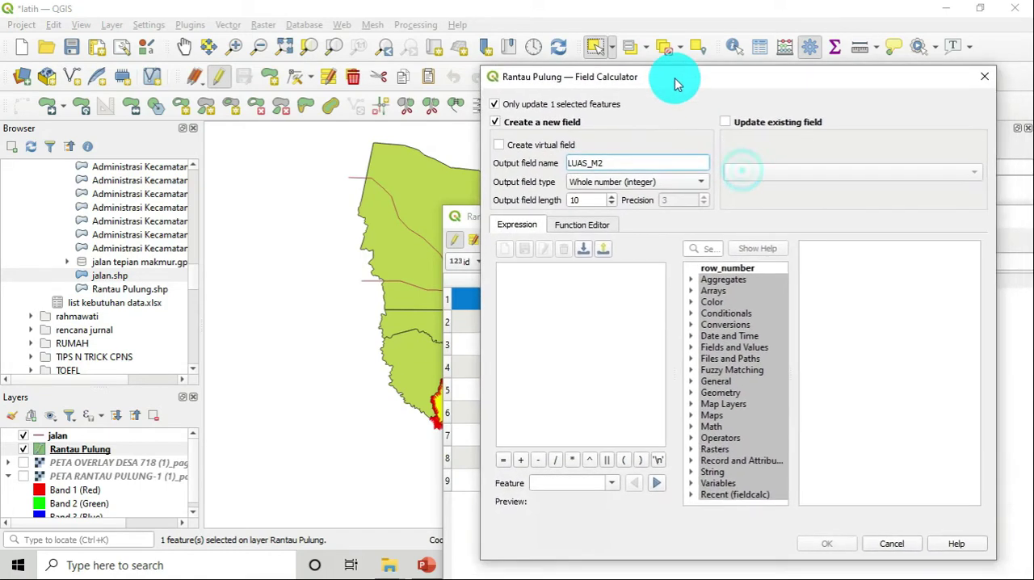
left_click(665, 187)
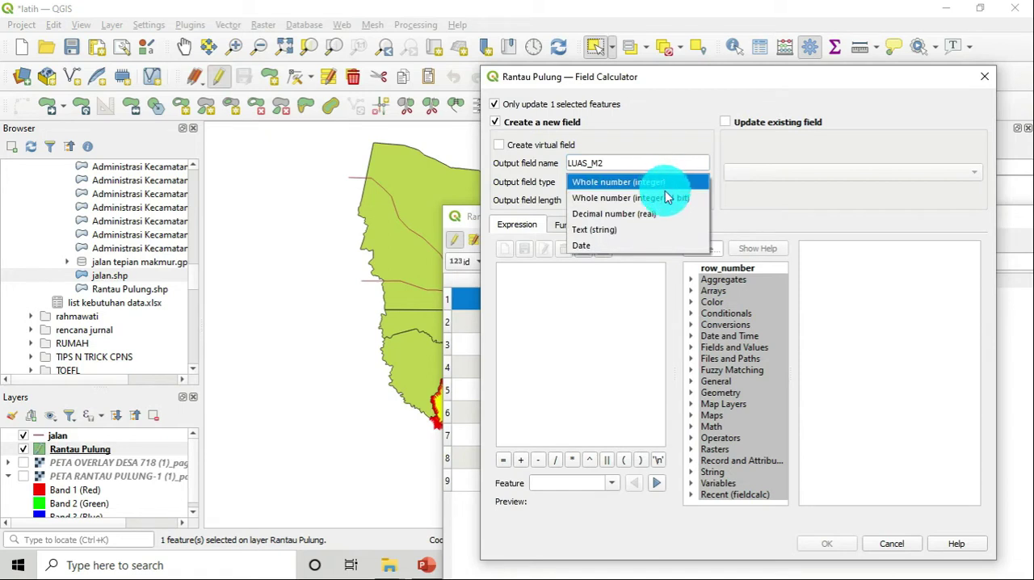
left_click(659, 220)
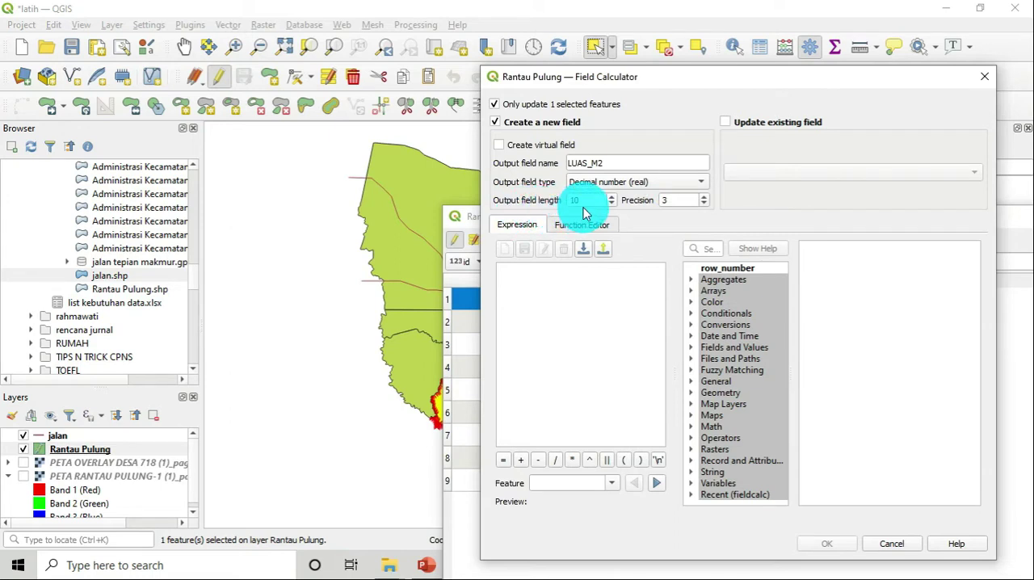
mouse_move(587, 212)
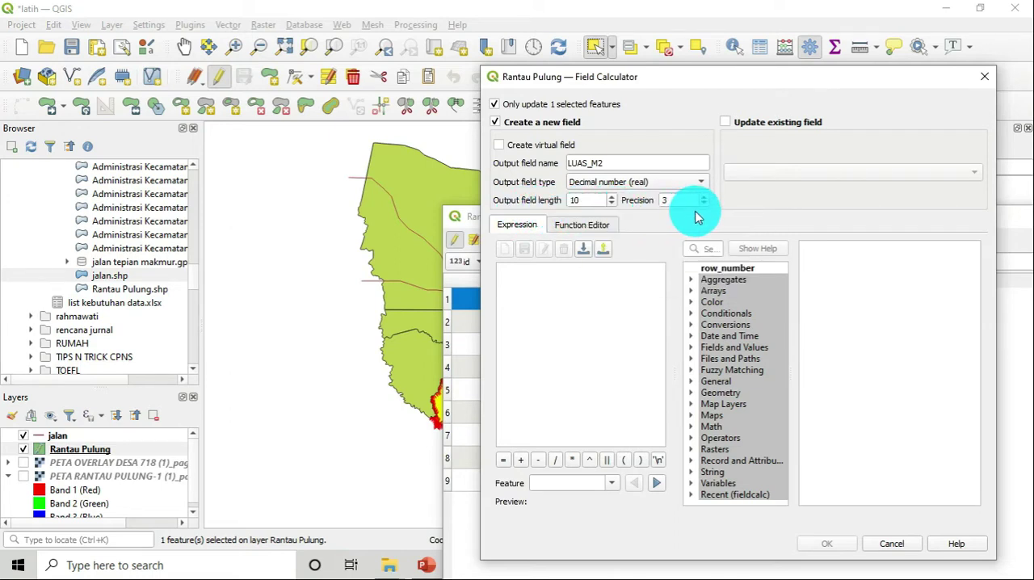
mouse_move(706, 211)
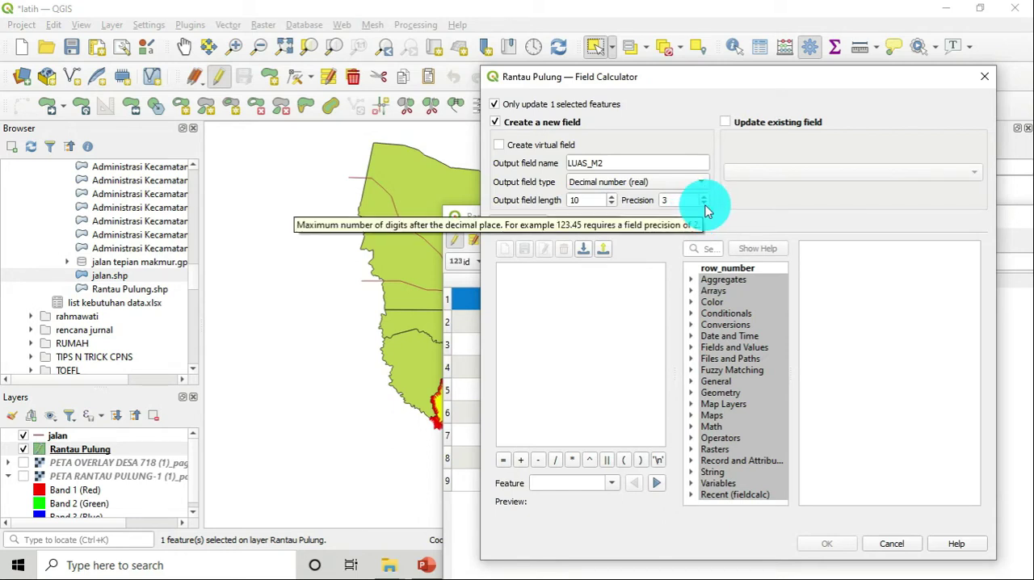
left_click(705, 204)
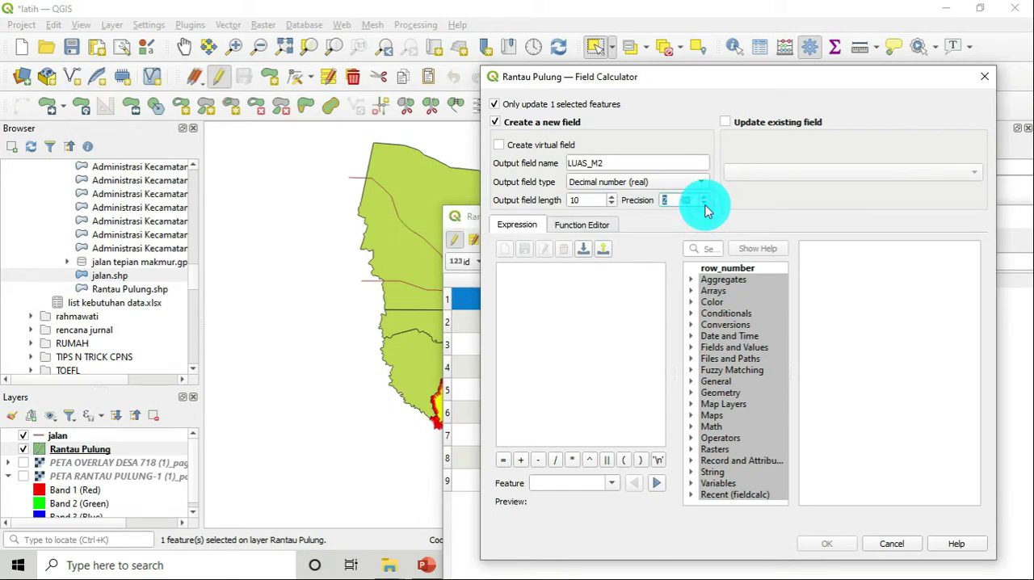
Calculate LUAS_M2 for only the selected feature using the Geometry function $area
left_click(605, 305)
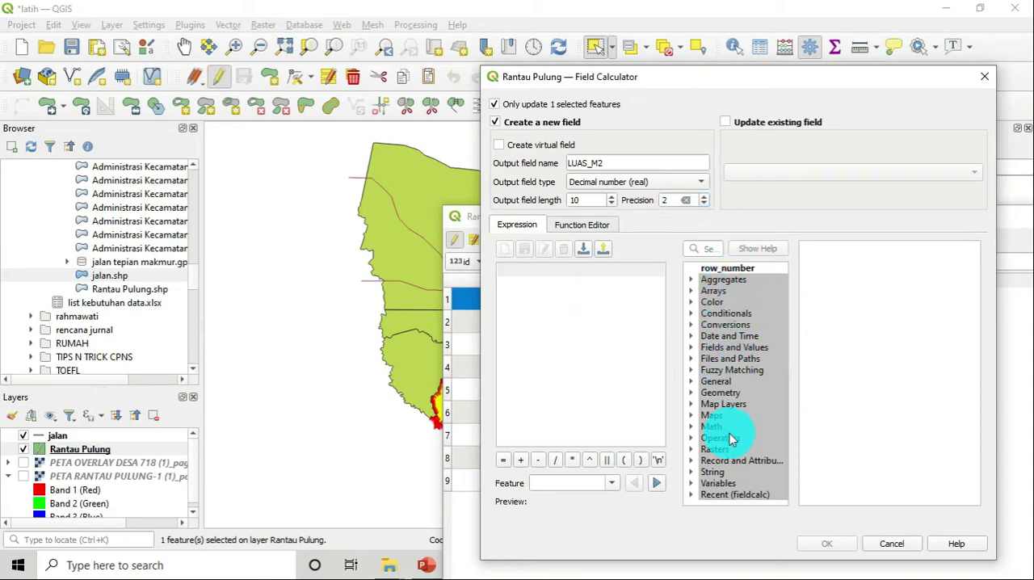
left_click(720, 392)
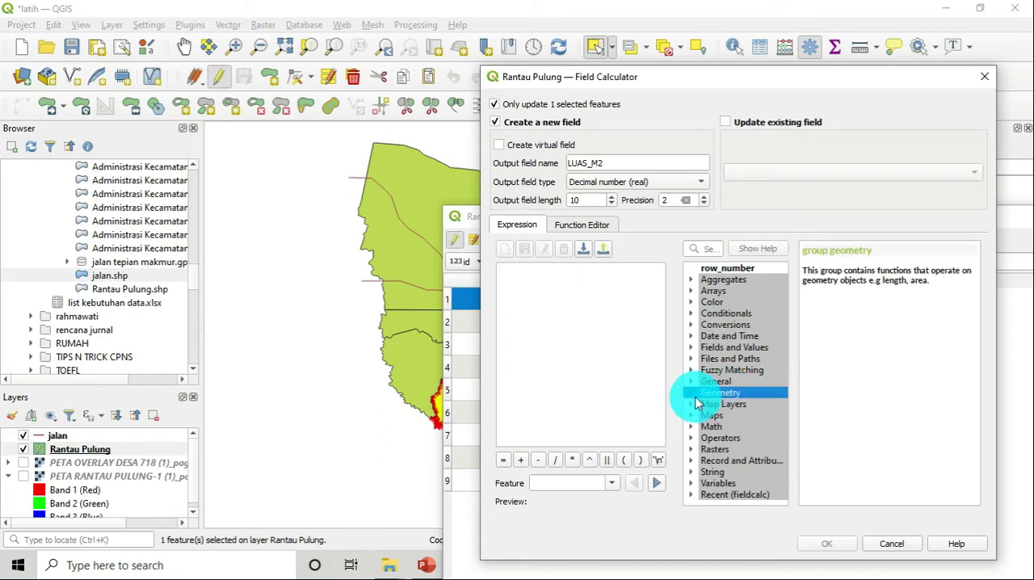
left_click(692, 393)
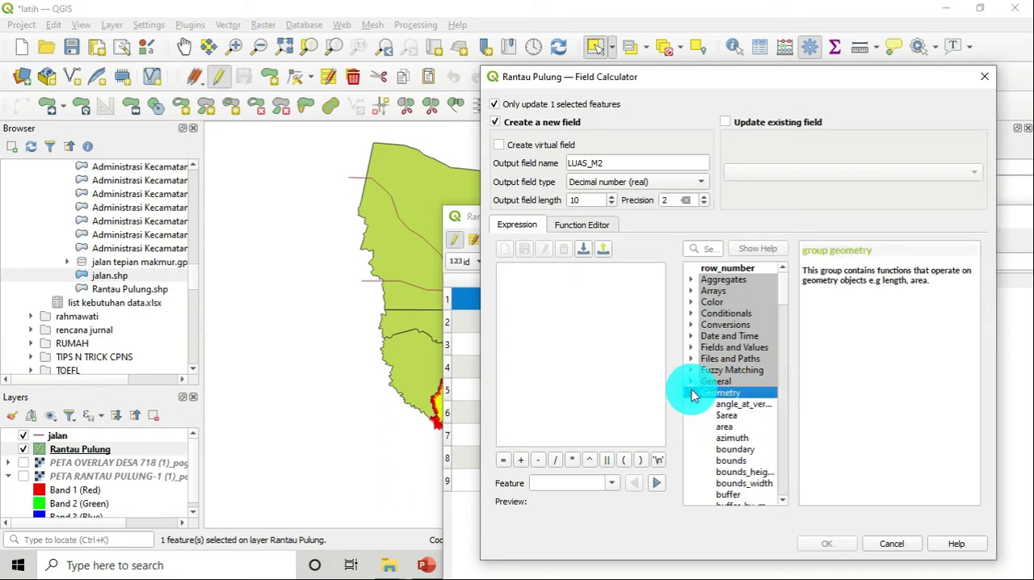
left_click(727, 416)
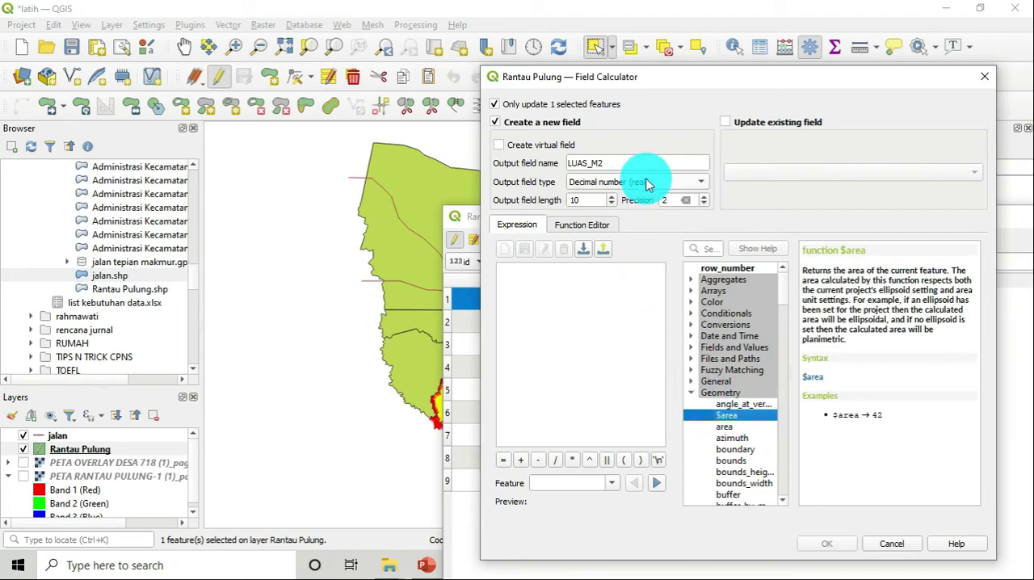
double_click(737, 421)
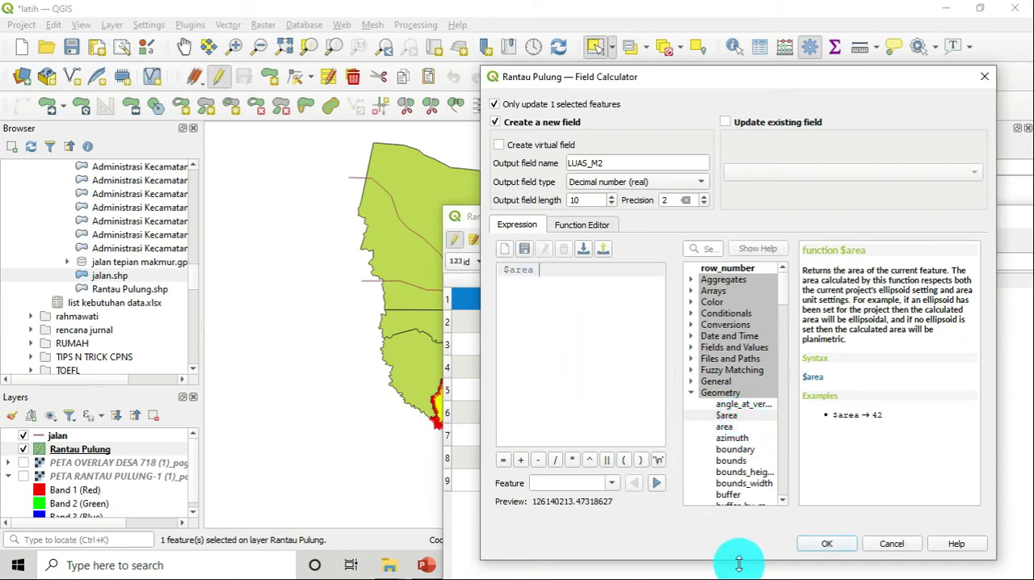
left_click(822, 546)
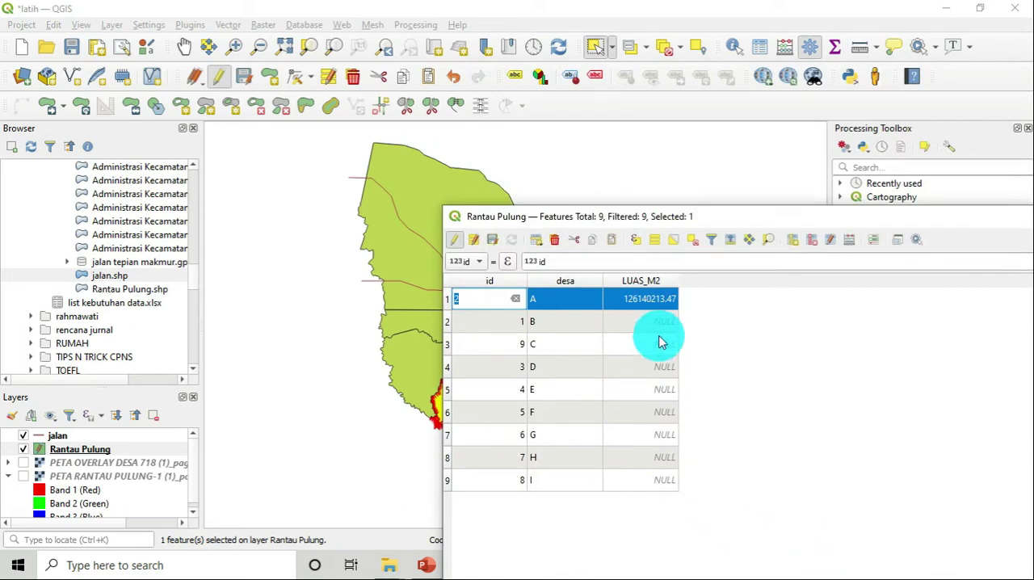
Check the LUAS_M2 values in the first two rows and sort the attribute table by that field
left_click(661, 325)
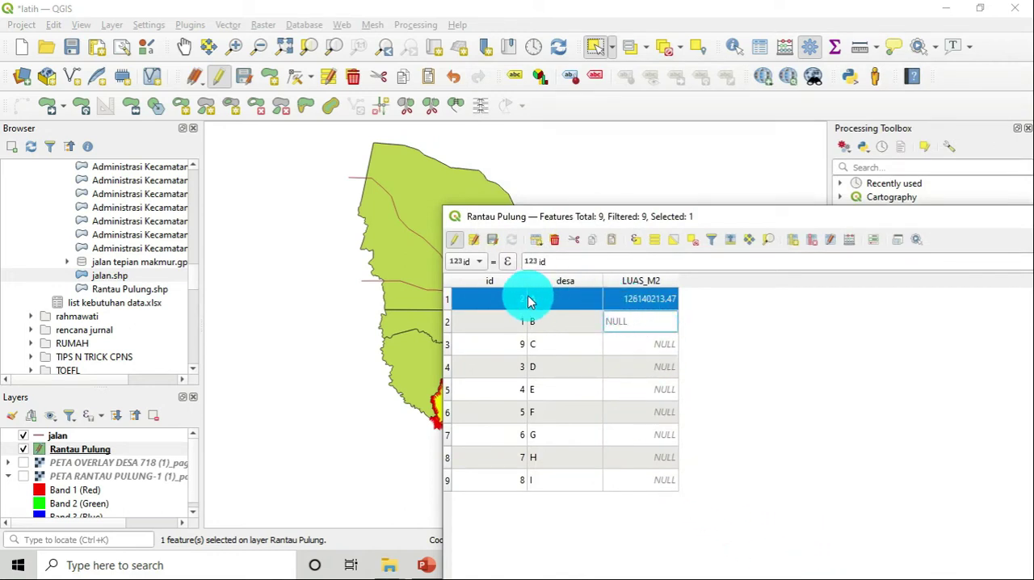
double_click(650, 300)
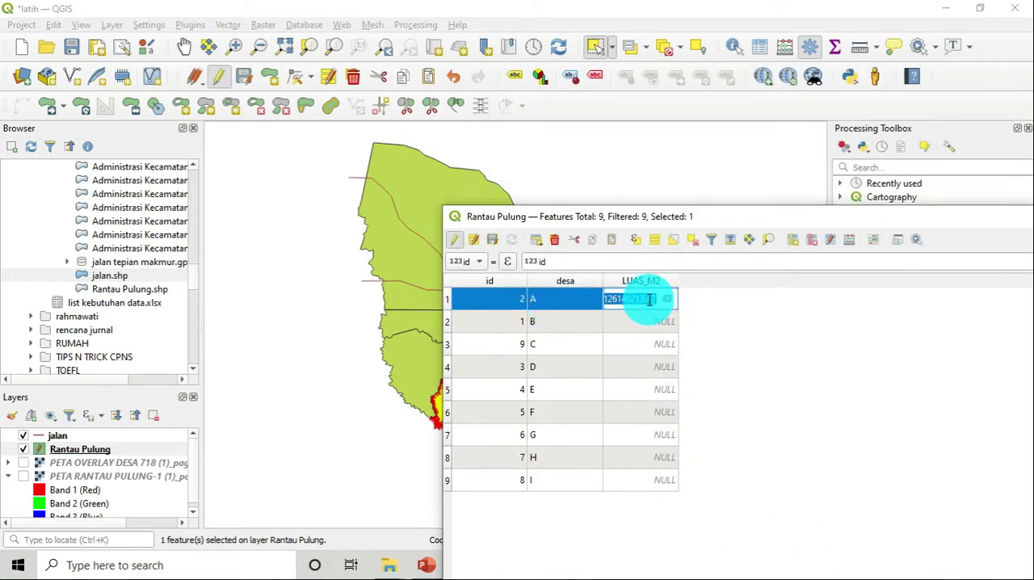
left_click(712, 323)
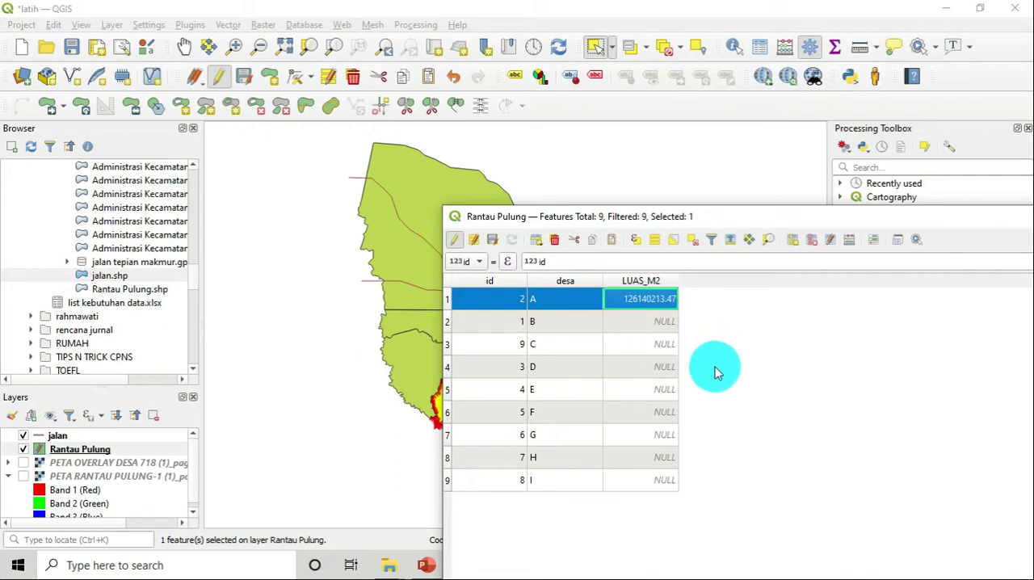
left_click(658, 279)
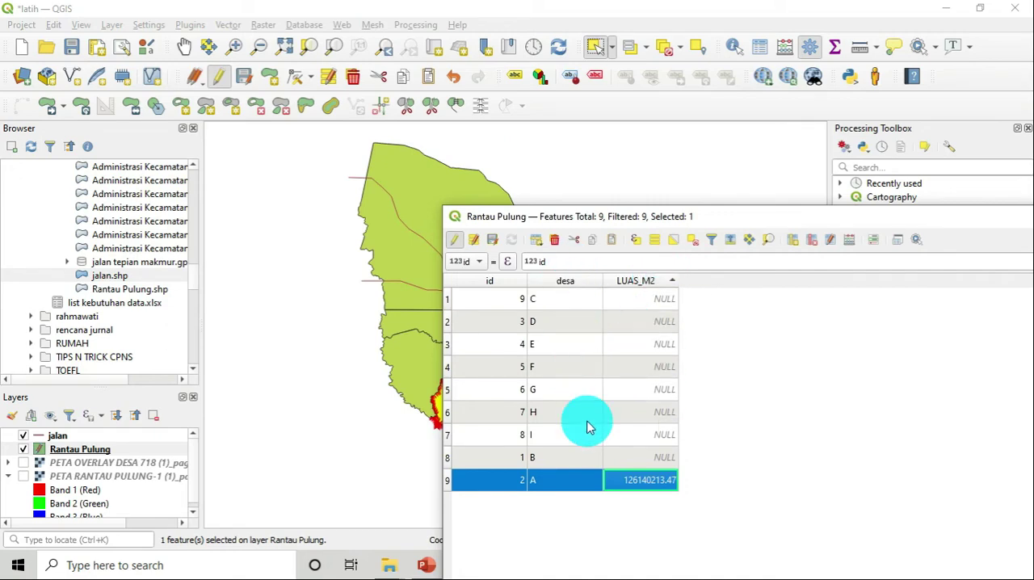
Clear the feature selection on the map and bring the attribute table back beside the polygons
left_click(339, 364)
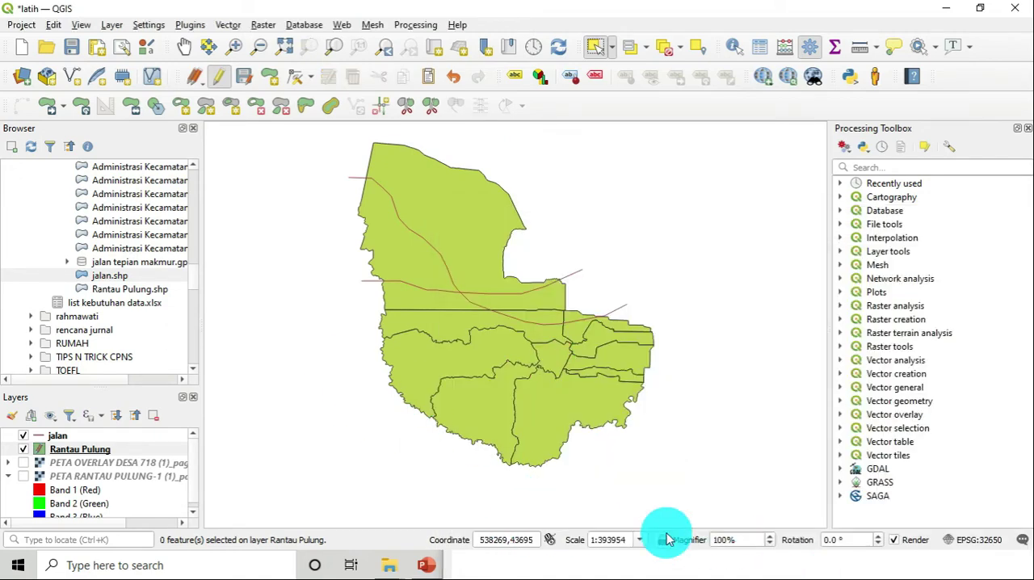
left_click(451, 564)
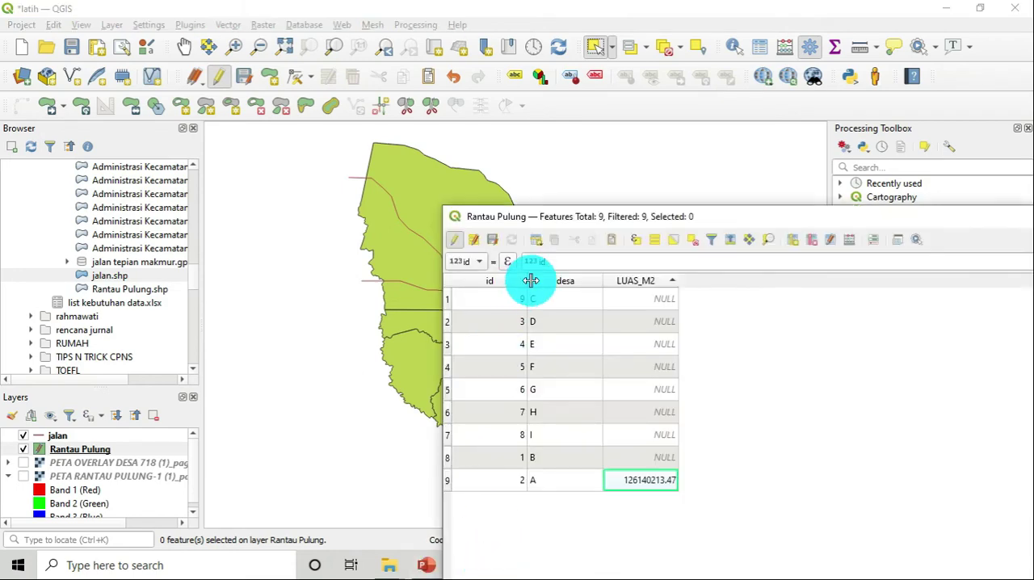
left_click_drag(601, 219, 774, 230)
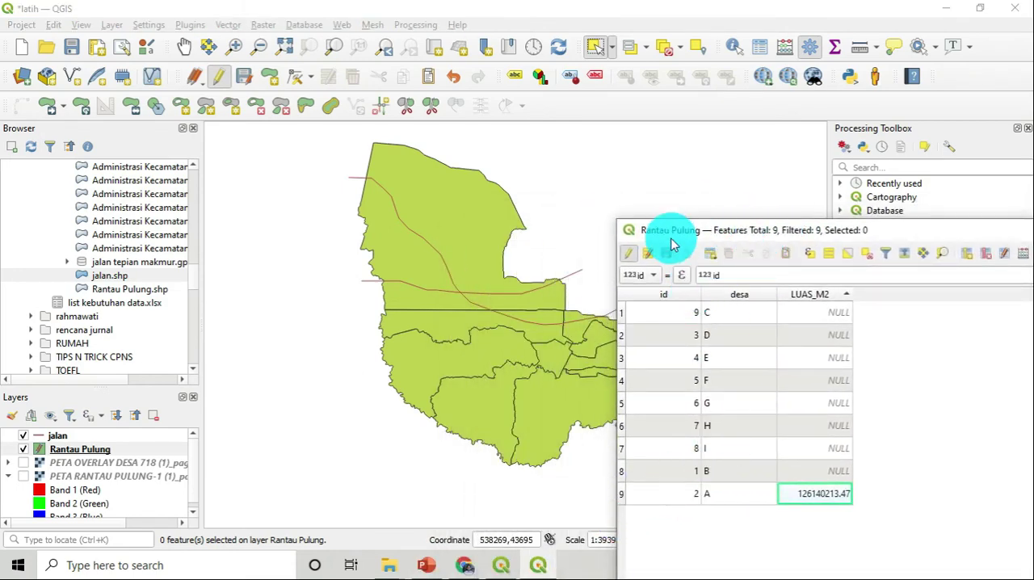
Stop editing Rantau Pulung, discard the unsaved LUAS_M2 field, and move the attribute table back over the map
left_click(628, 253)
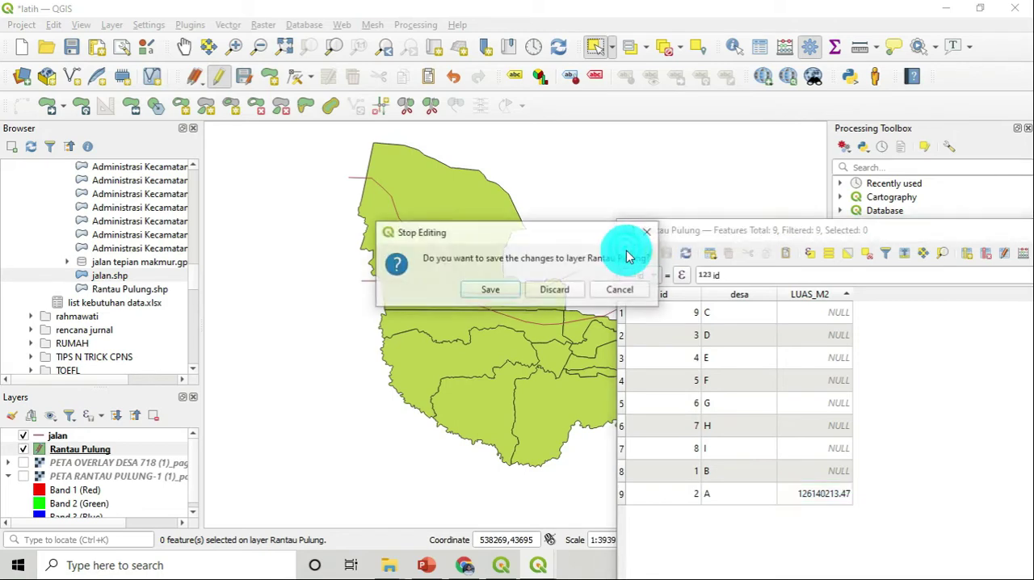
left_click(570, 284)
left_click_drag(833, 240, 669, 202)
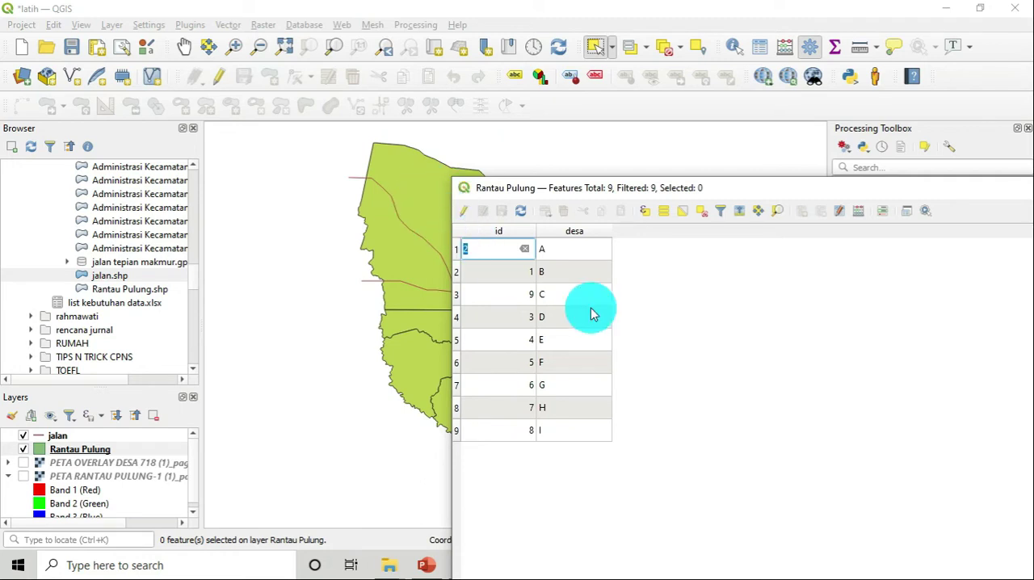
Re-enable editing and, with no features selected, define a new decimal number field LUAS_M2 with precision 2 in the Field Calculator
left_click(462, 213)
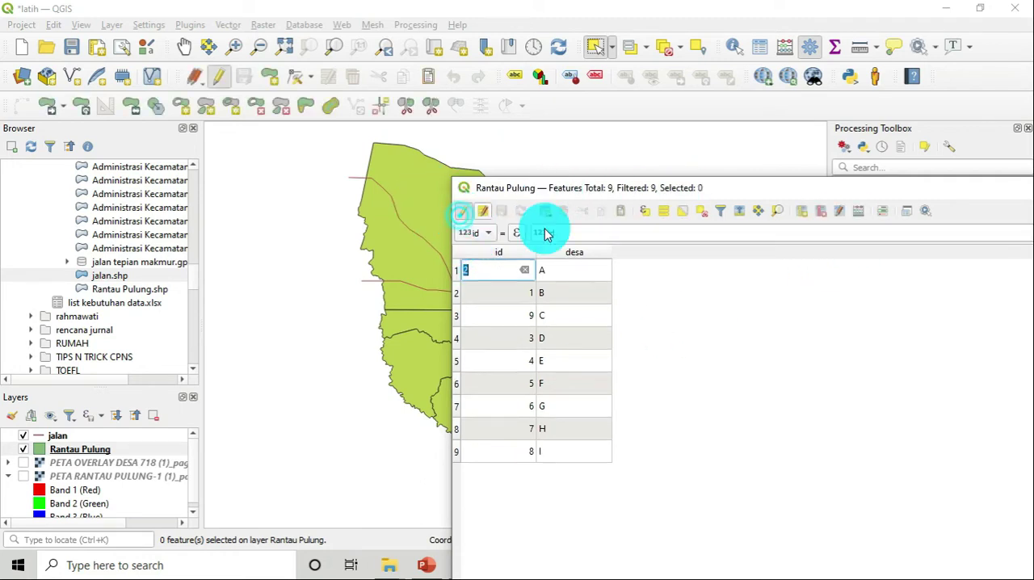
left_click(859, 213)
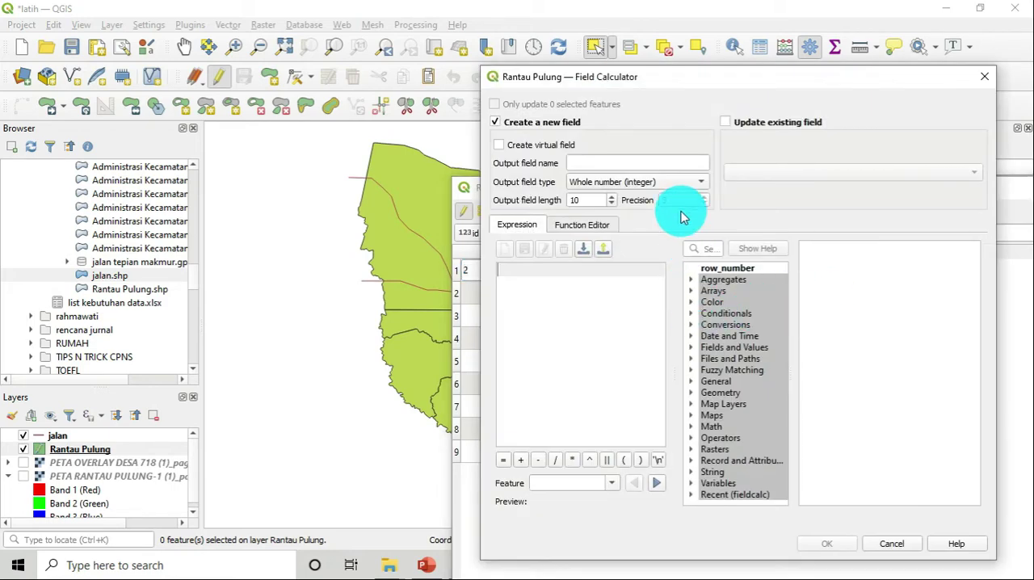
left_click(661, 162)
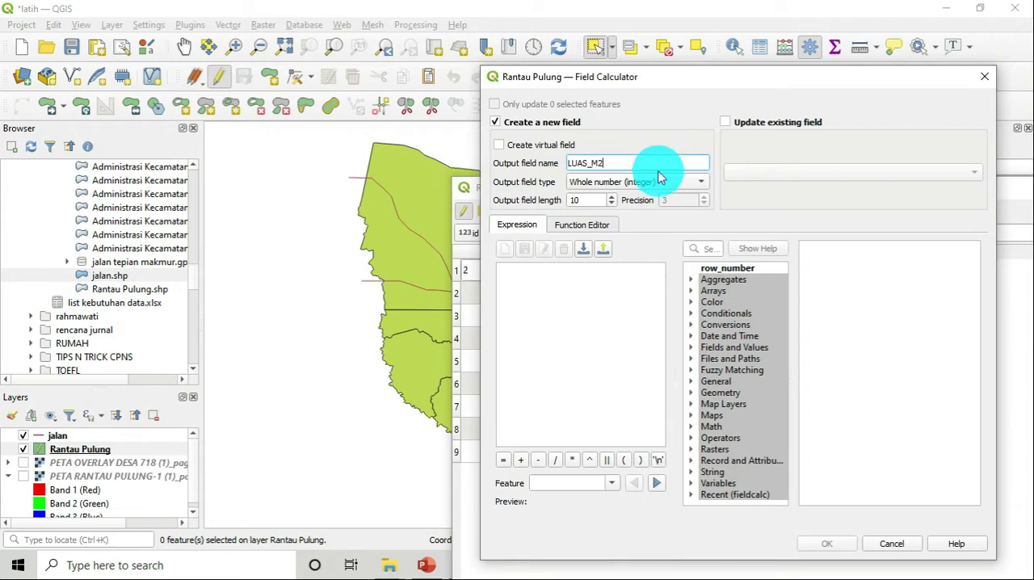
left_click(663, 185)
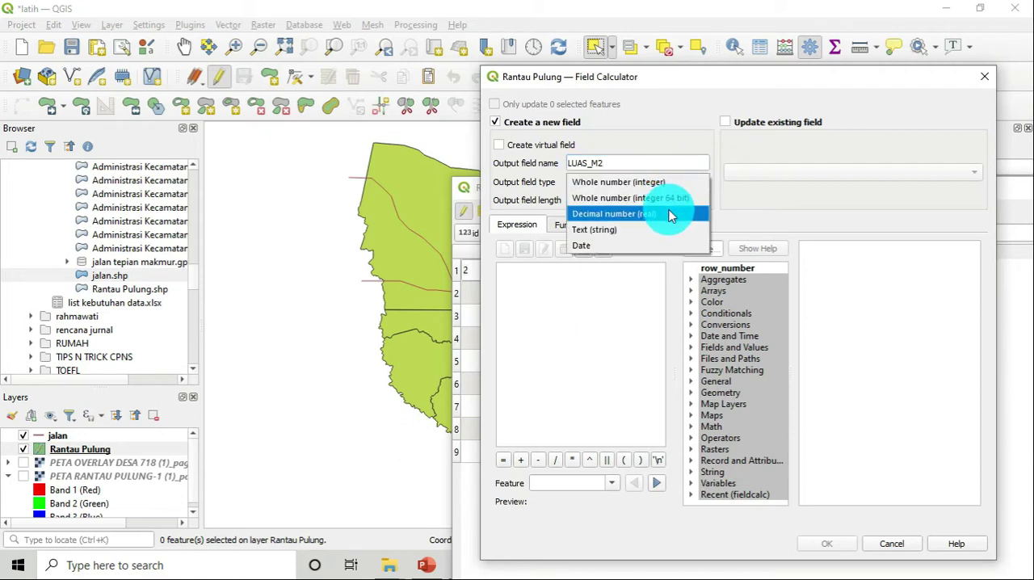
left_click(669, 214)
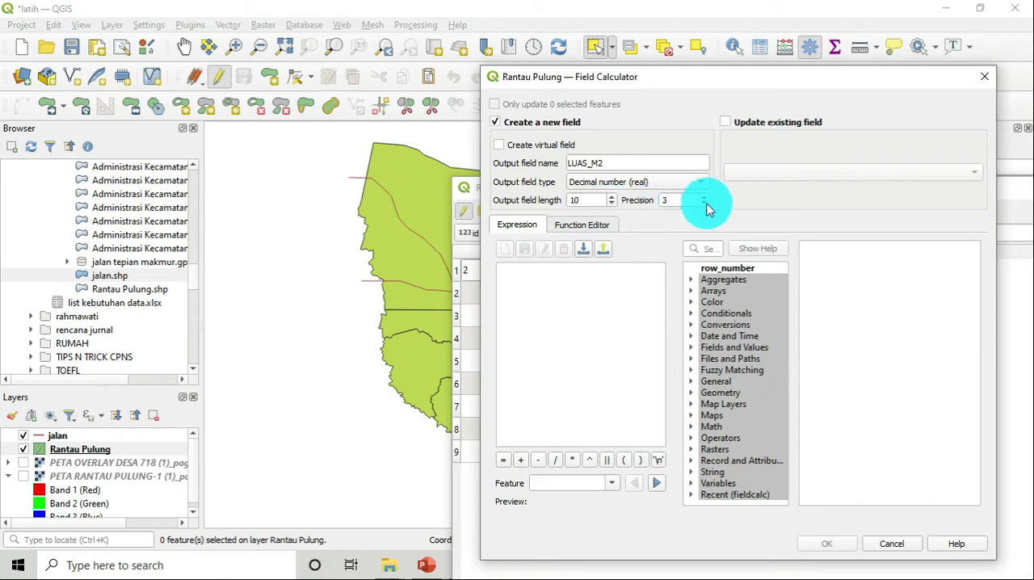
Calculate each polygon's area into the new LUAS_M2 field with the geometry expression $area
left_click(636, 296)
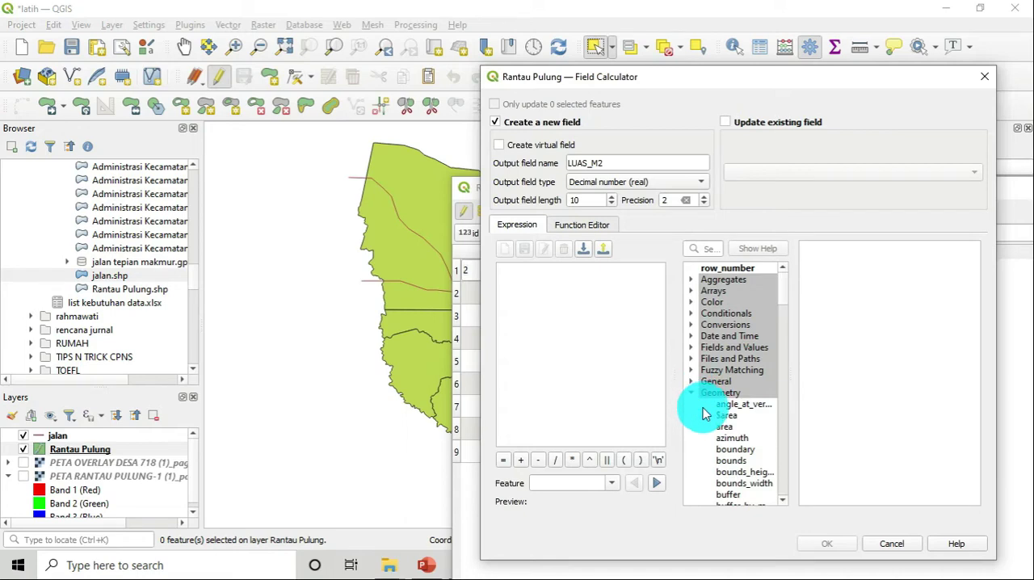
double_click(725, 415)
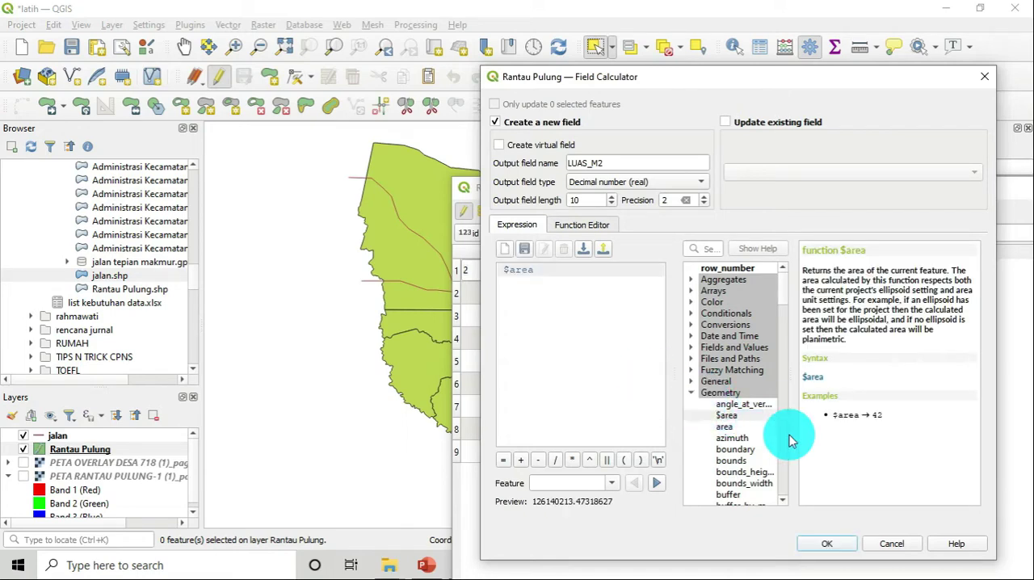
left_click(832, 544)
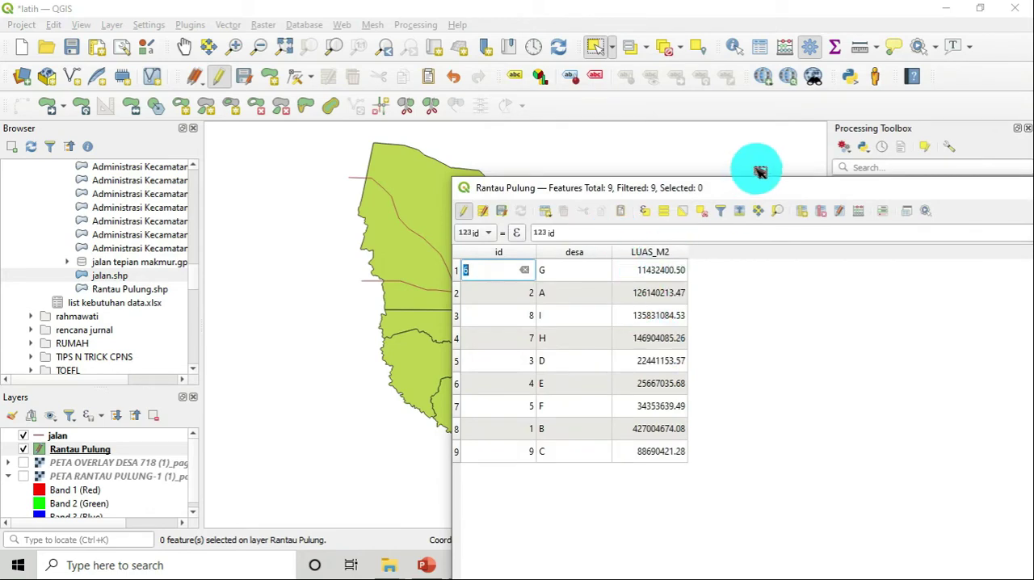
Select the large northern polygon and the one directly south of it to check their rows in the attribute table
left_click(443, 198)
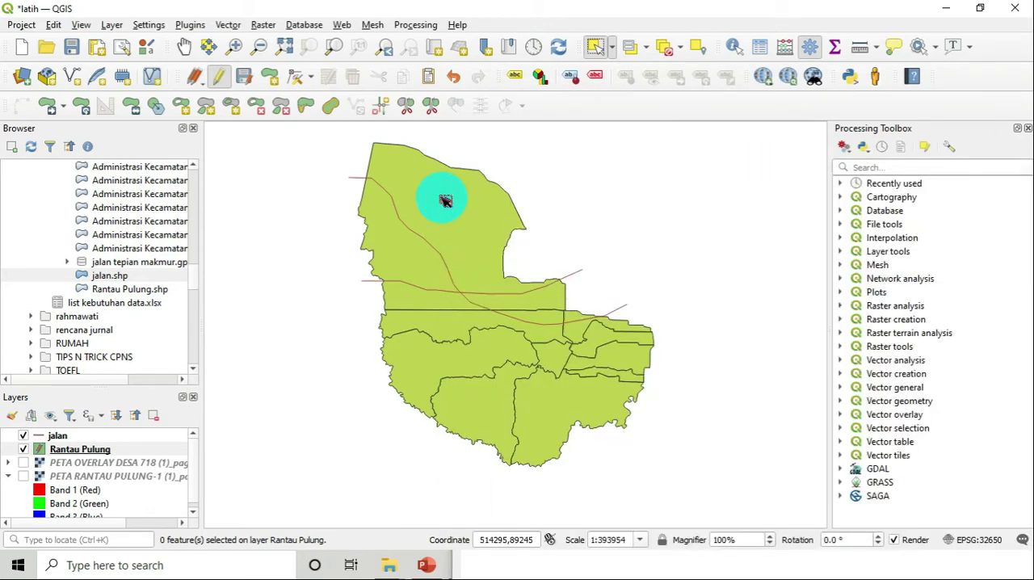
left_click(501, 324)
left_click(607, 564)
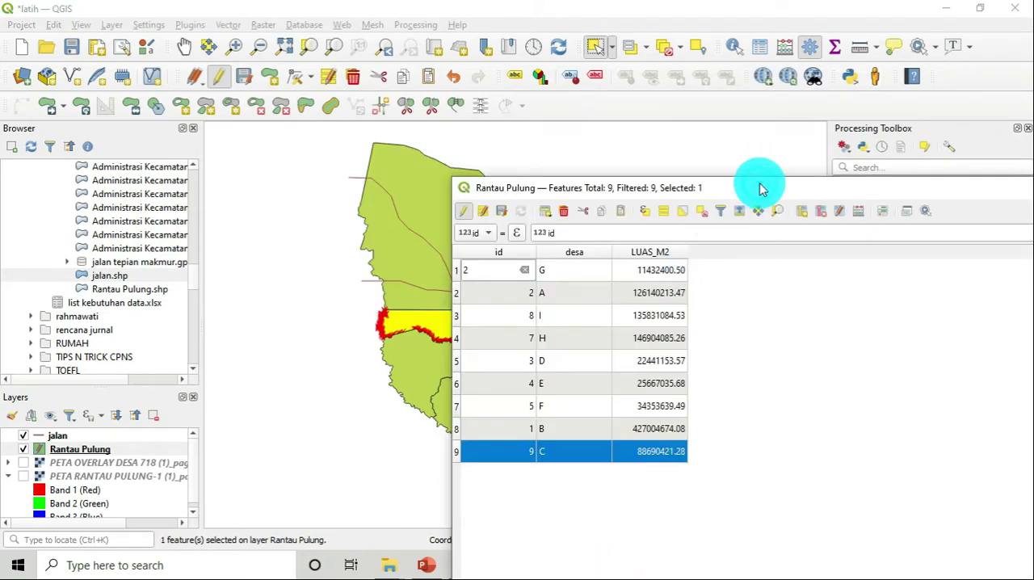
Stop editing Rantau Pulung, save the LUAS_M2 values, and bring the attribute table back into view
left_click_drag(762, 185, 787, 193)
left_click(685, 294)
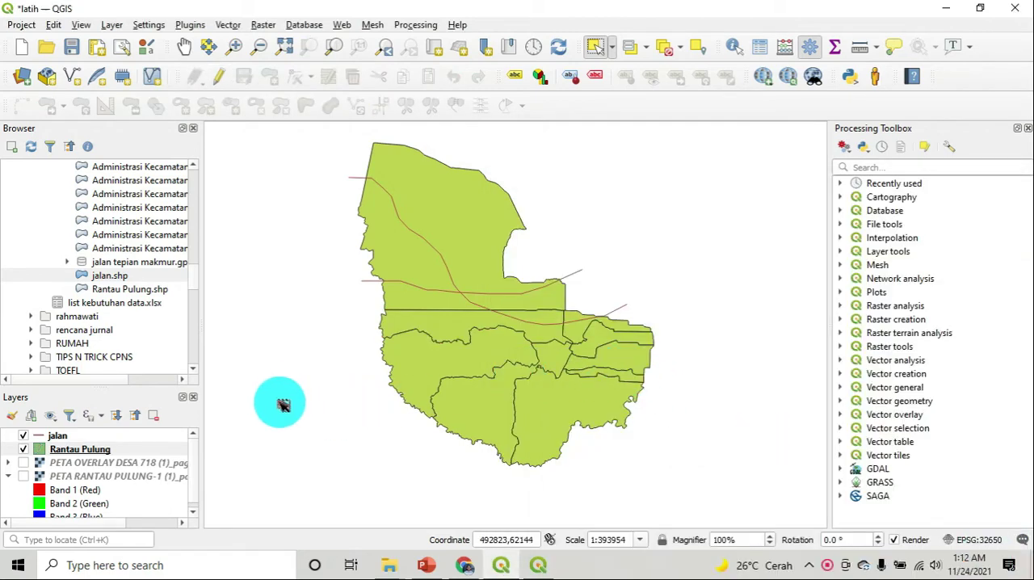
left_click(539, 563)
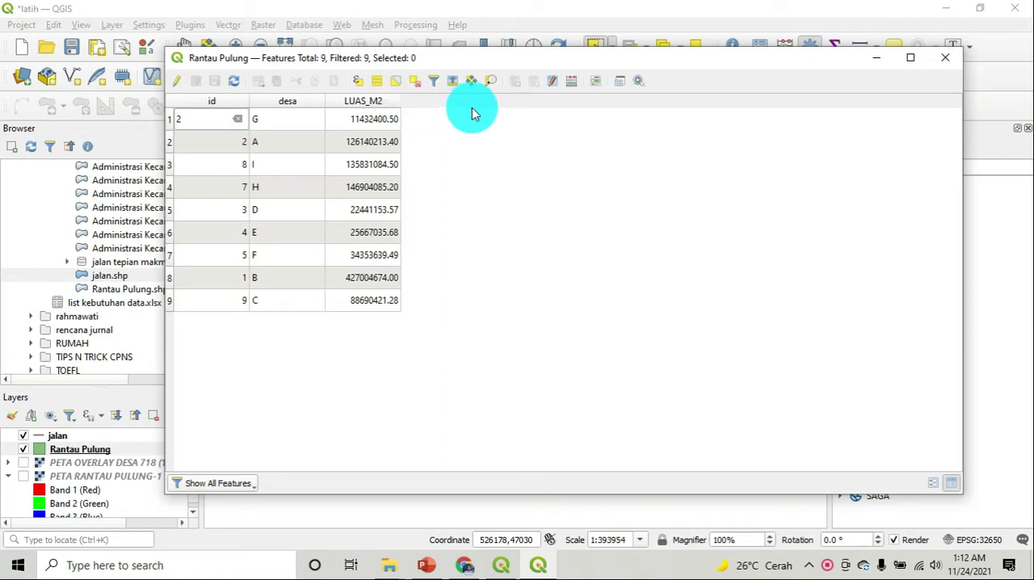
Re-enable editing on Rantau Pulung and define a new decimal number field LUAS_HA with precision 2 in the Field Calculator
left_click(179, 84)
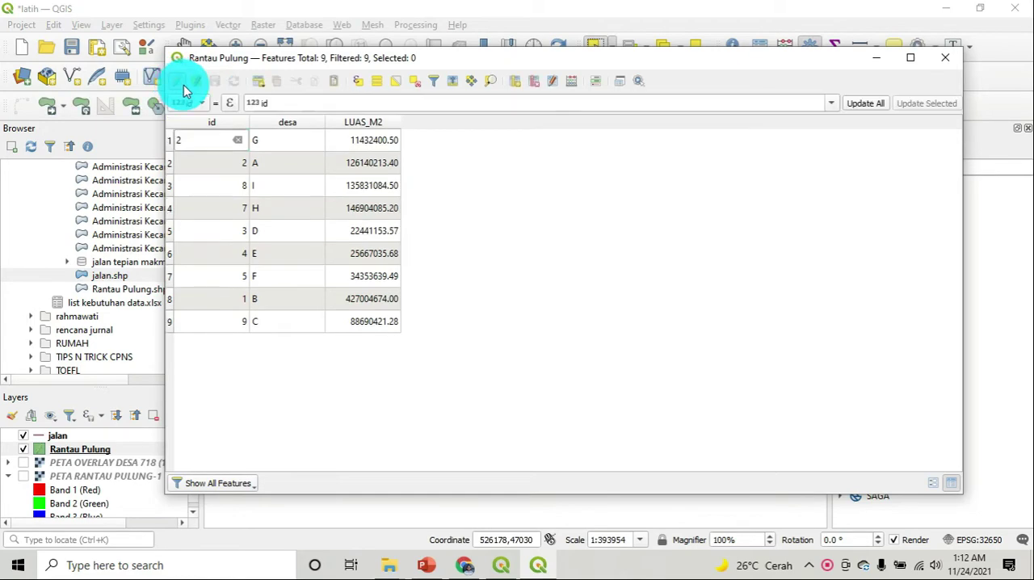
left_click_drag(625, 65, 670, 80)
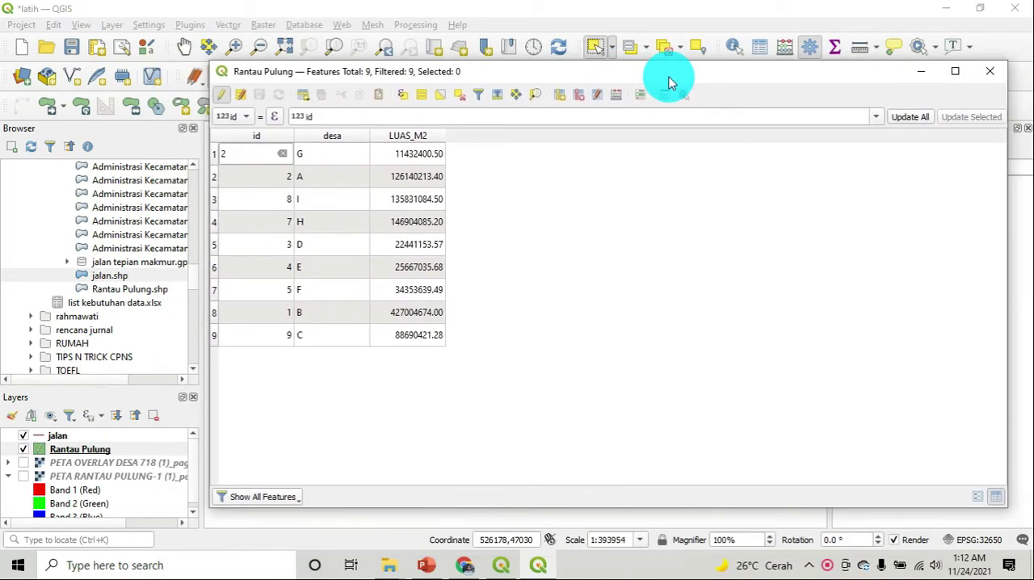
left_click(618, 97)
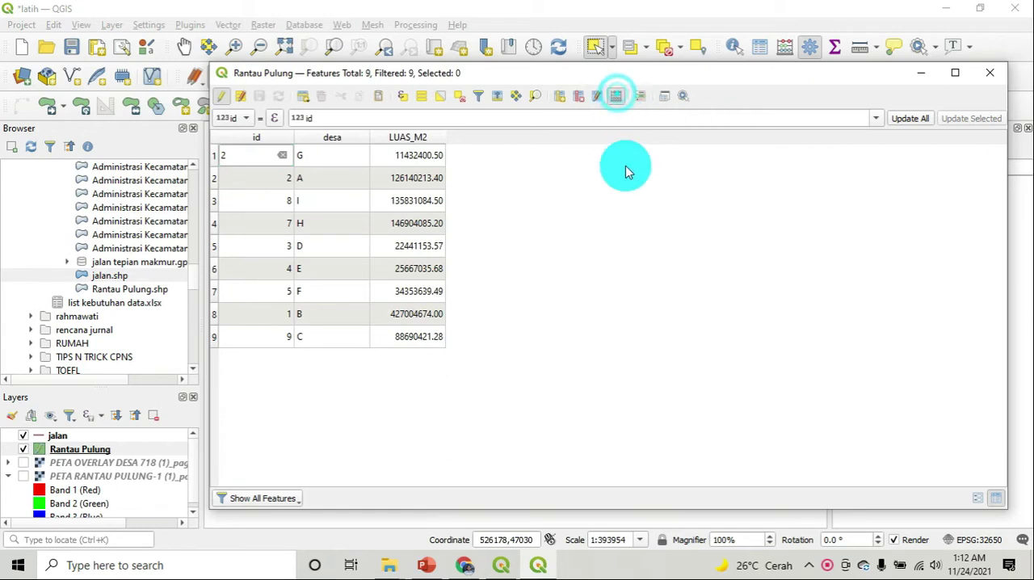
left_click(630, 164)
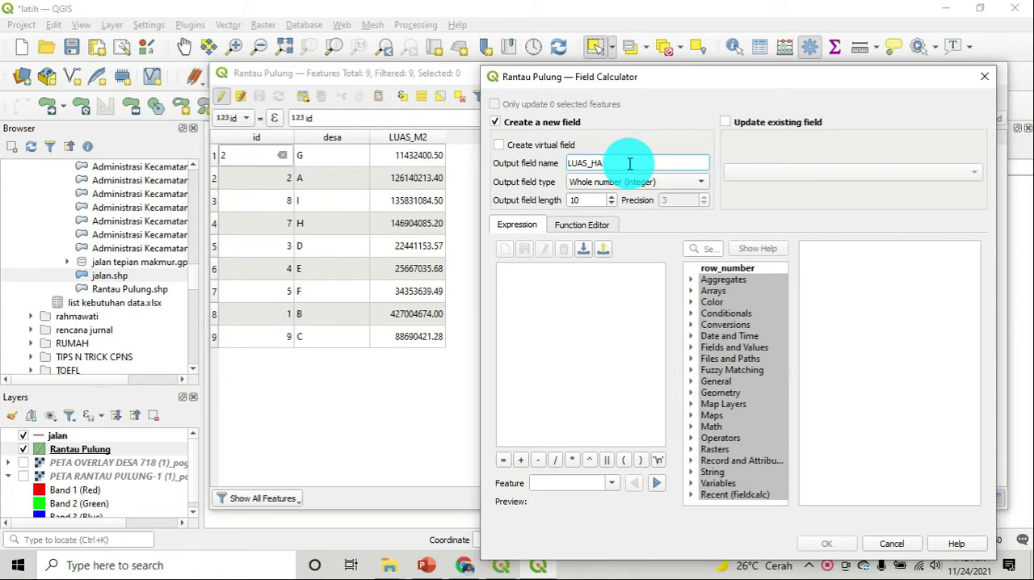
type("LUAS_HA")
left_click(647, 181)
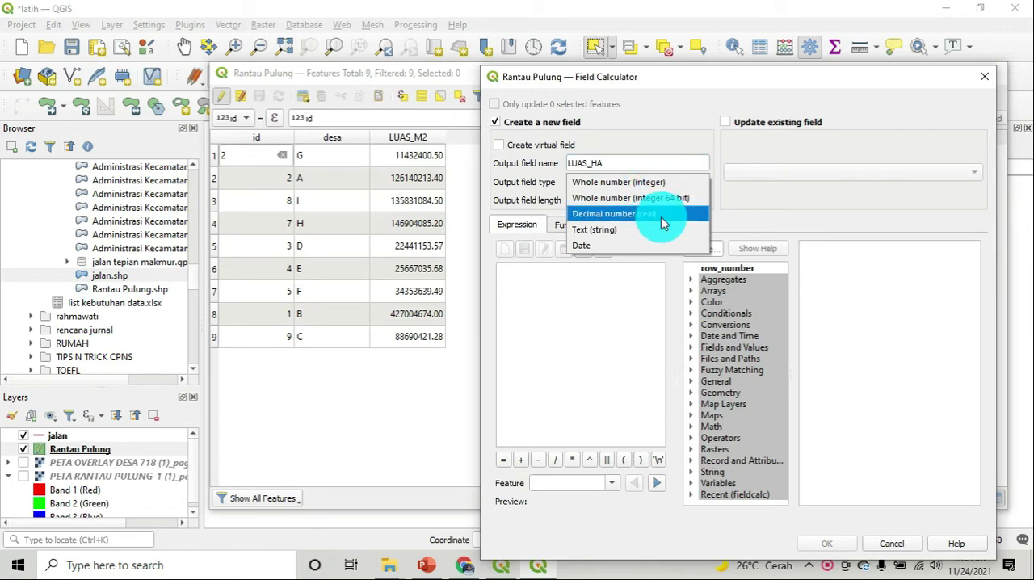
left_click(665, 217)
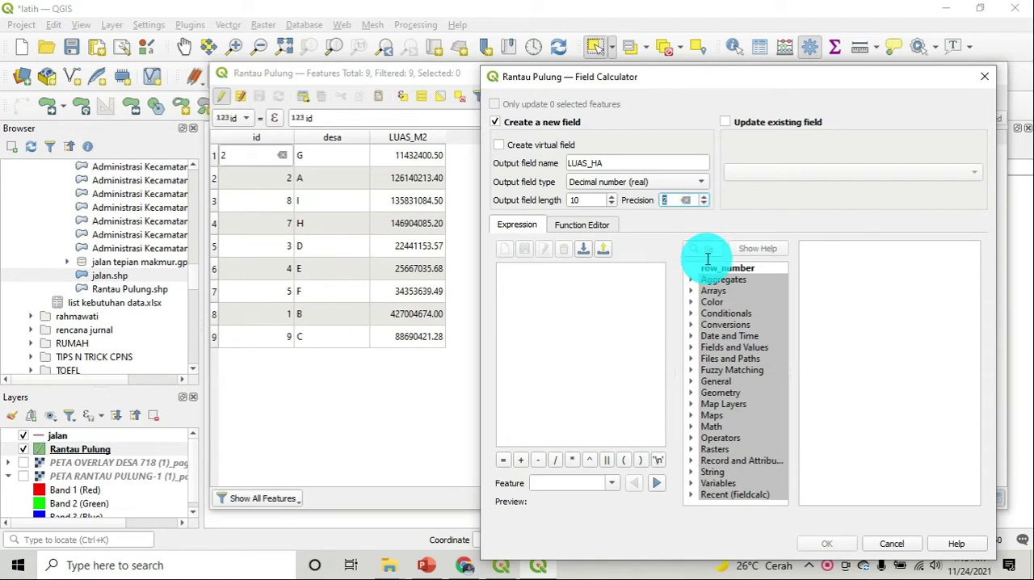
Calculate the polygon areas in hectares into LUAS_HA with the expression $area /10000
left_click(692, 394)
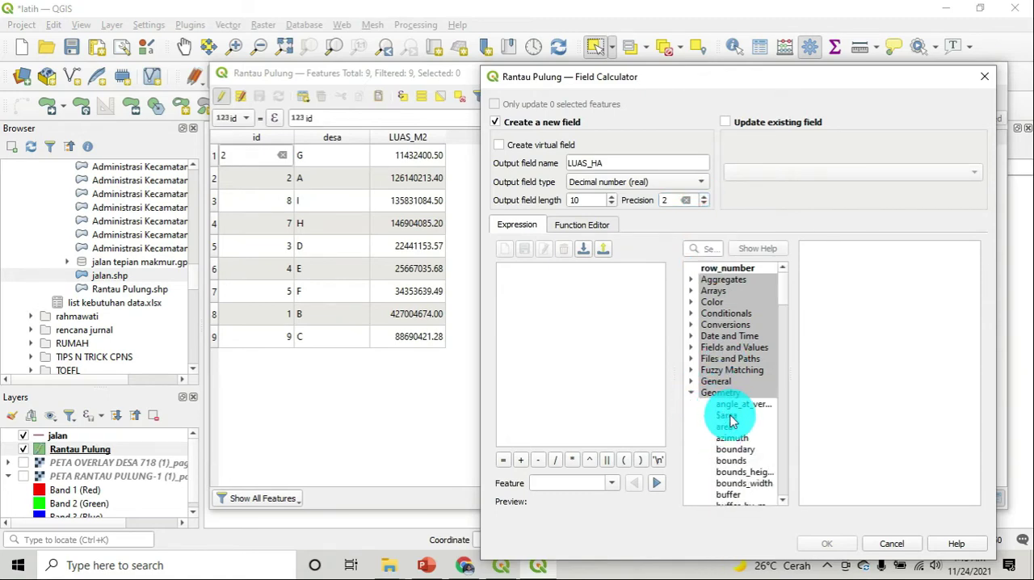
double_click(731, 414)
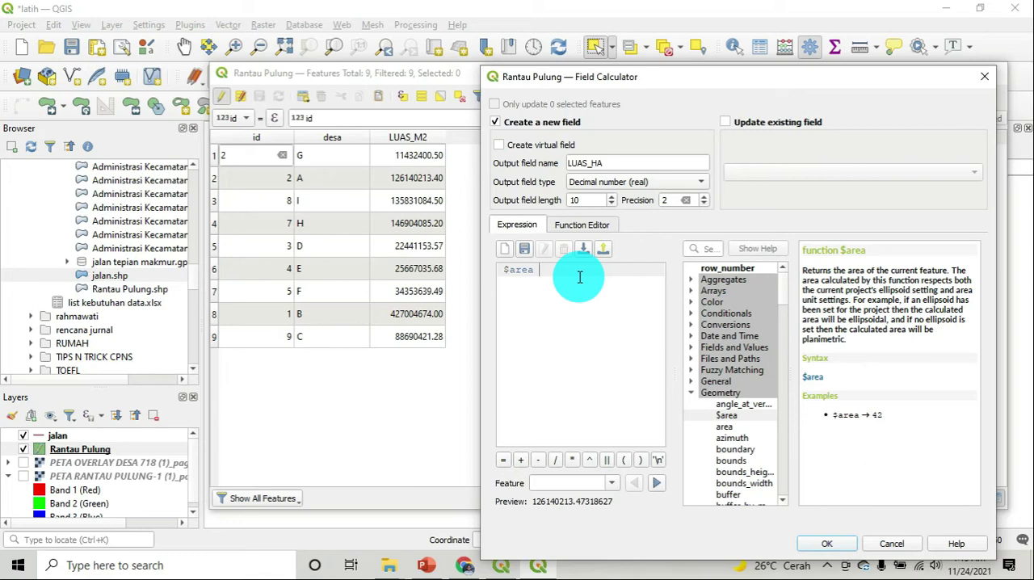
type("/")
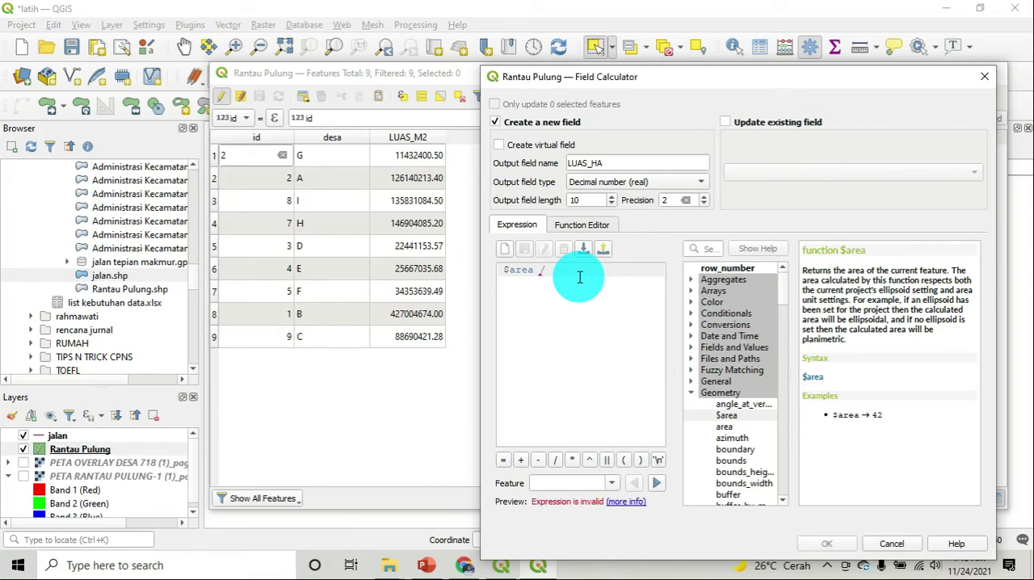
type("100")
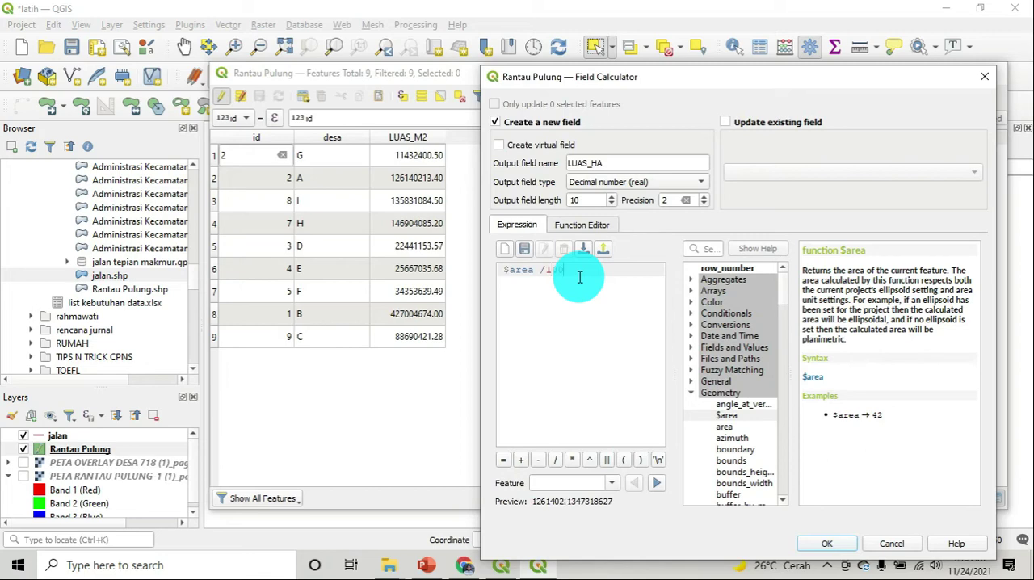
type("00")
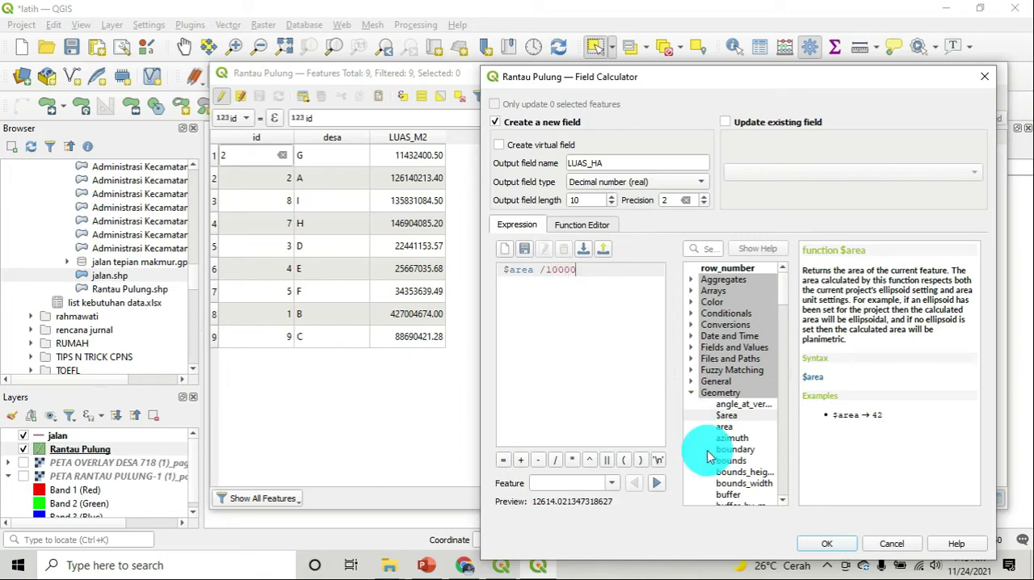
left_click(823, 545)
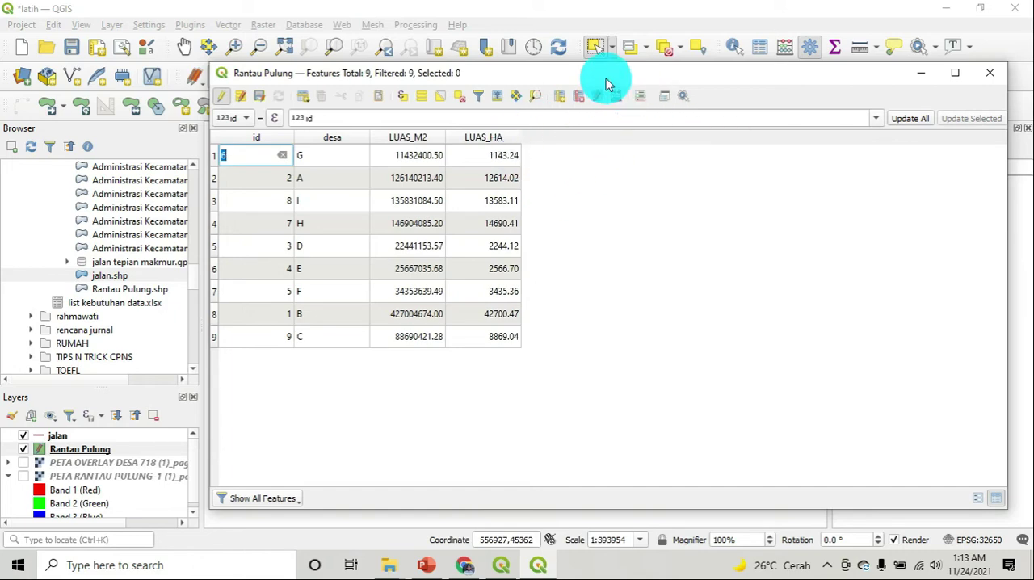
Stop editing Rantau Pulung, save the LUAS_HA field, and close the attribute table
left_click_drag(607, 83, 636, 169)
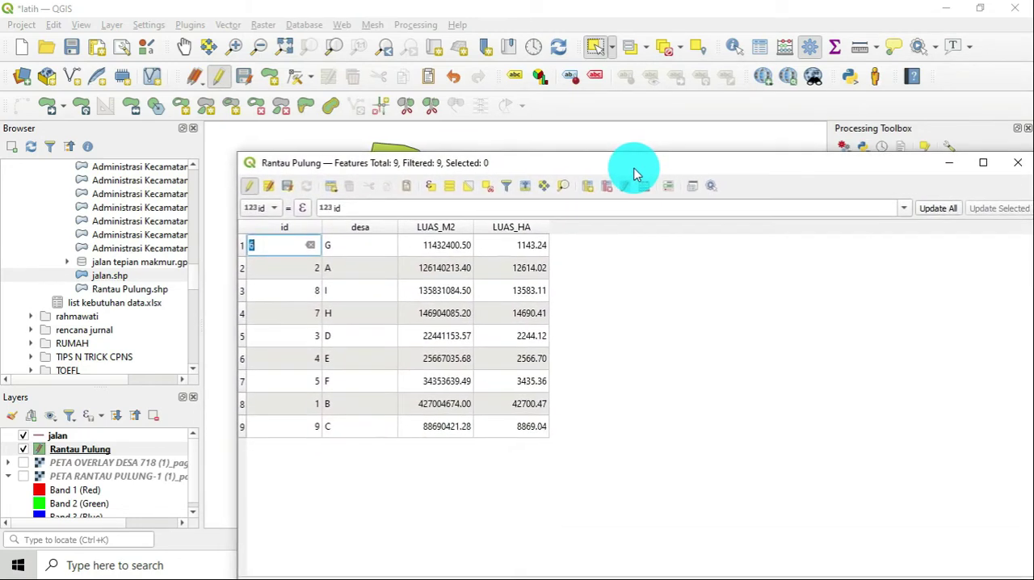
left_click(250, 186)
left_click(479, 290)
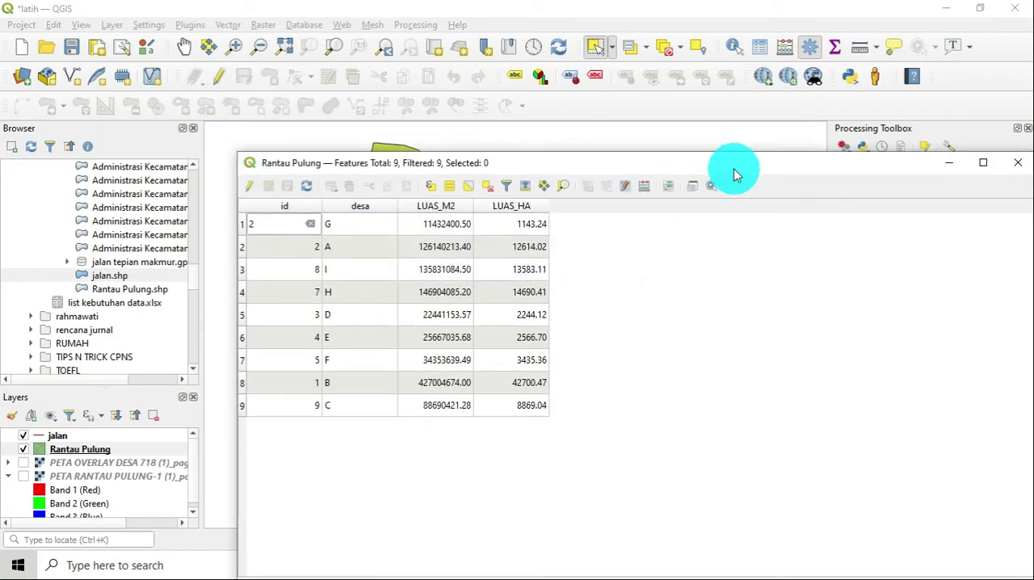
left_click_drag(733, 167, 637, 150)
left_click(910, 152)
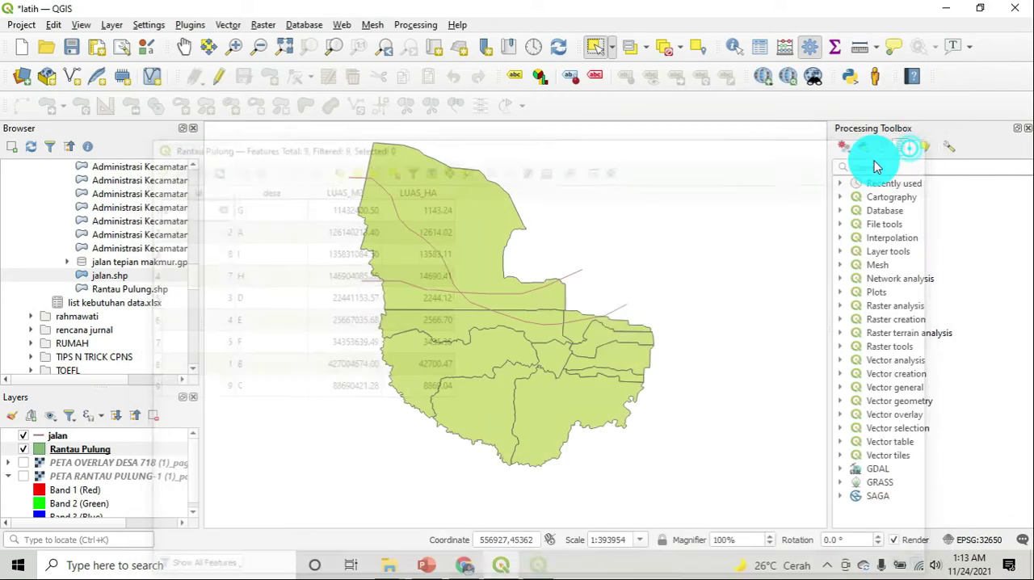
Open the attribute table of the jalan layer, move it aside, and enable editing
left_click(70, 438)
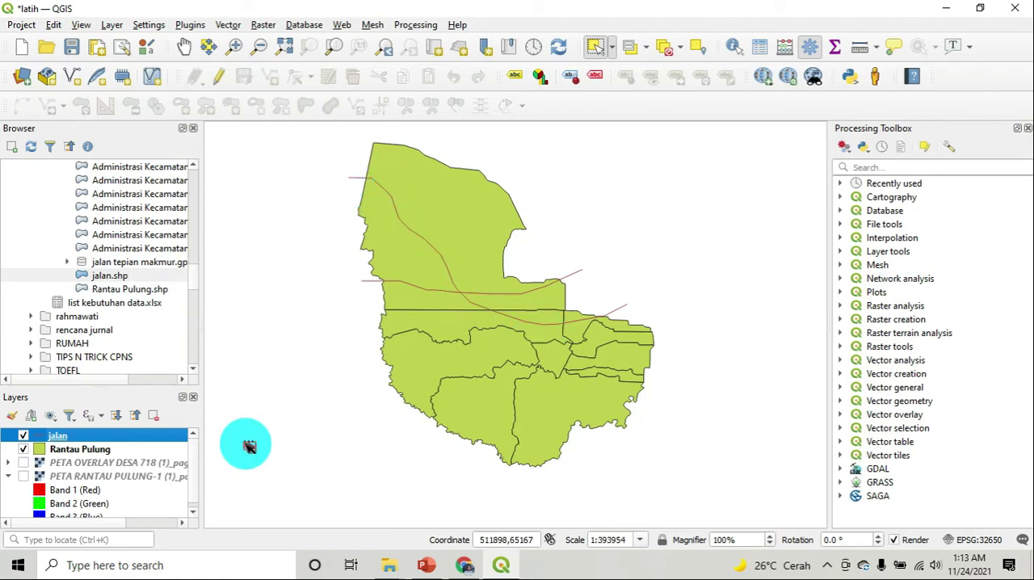
right_click(80, 440)
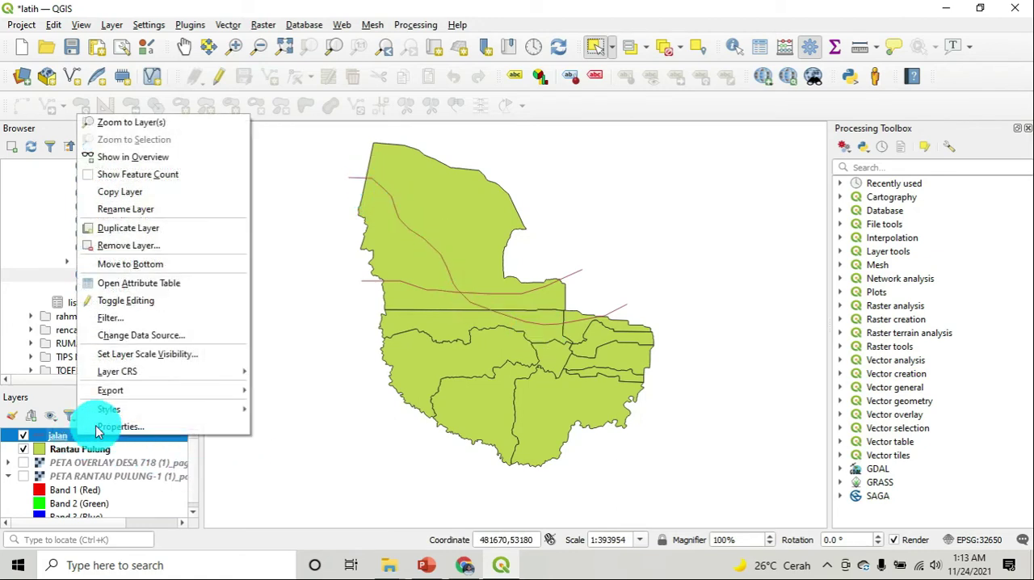
left_click(200, 286)
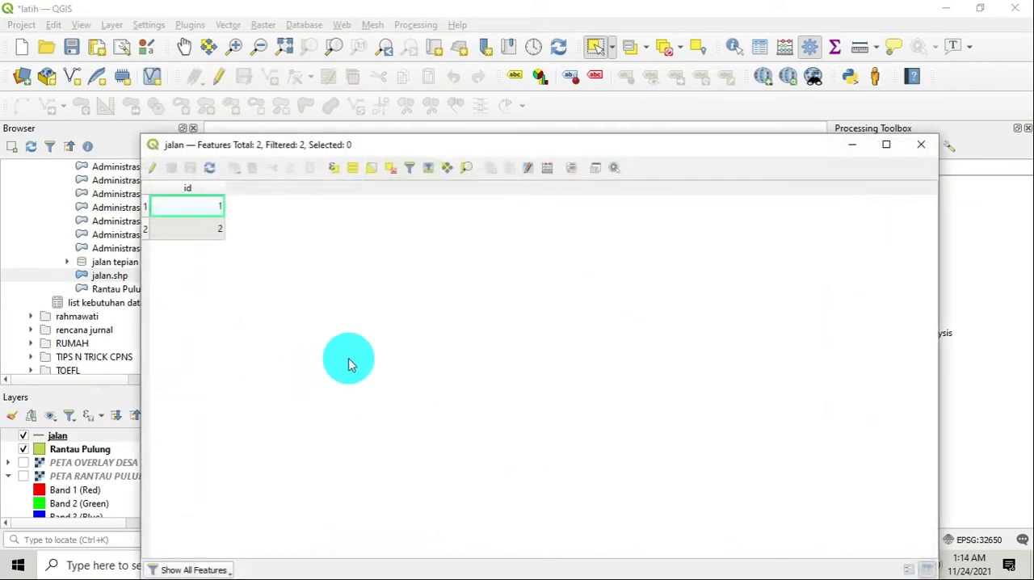
left_click_drag(381, 152, 560, 150)
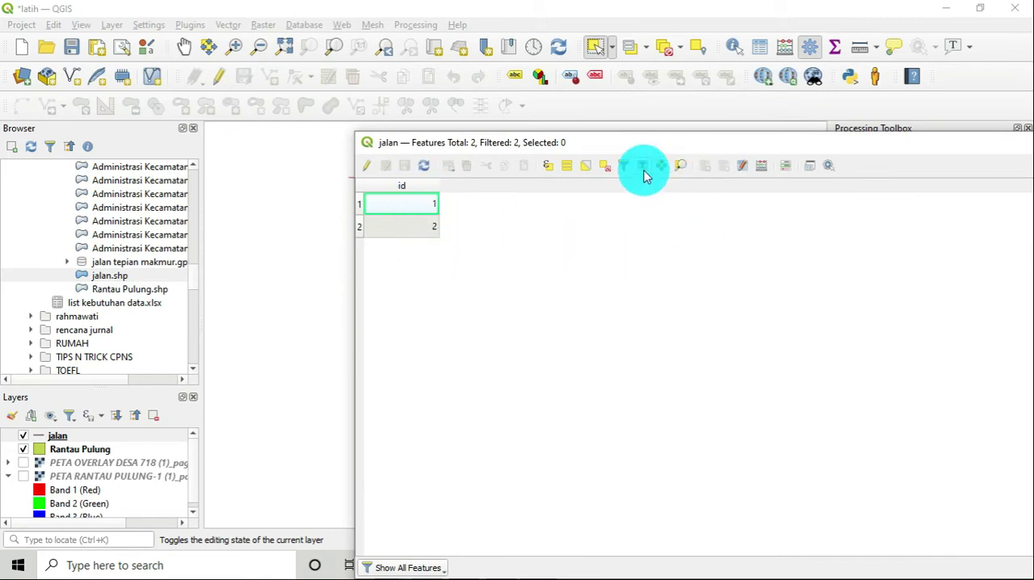
left_click(367, 166)
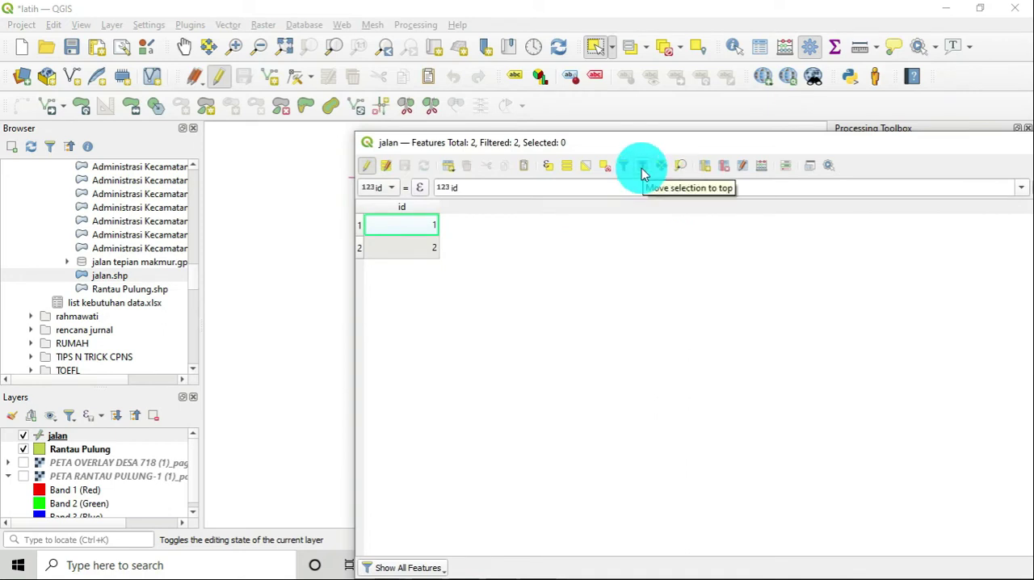
Add a text field PERMUKAAN with length 50 to the jalan layer
left_click(706, 166)
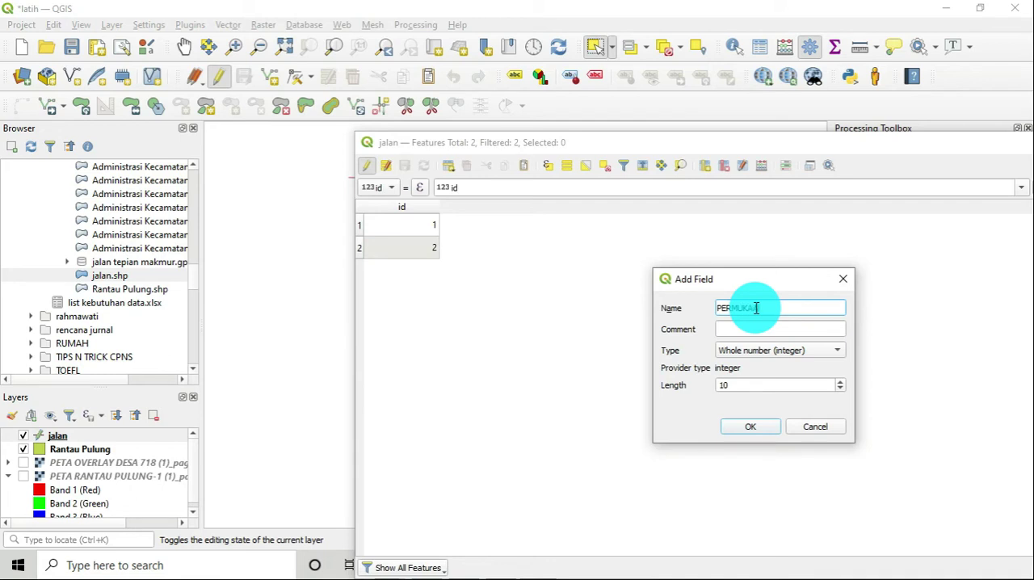
left_click(791, 353)
left_click(798, 404)
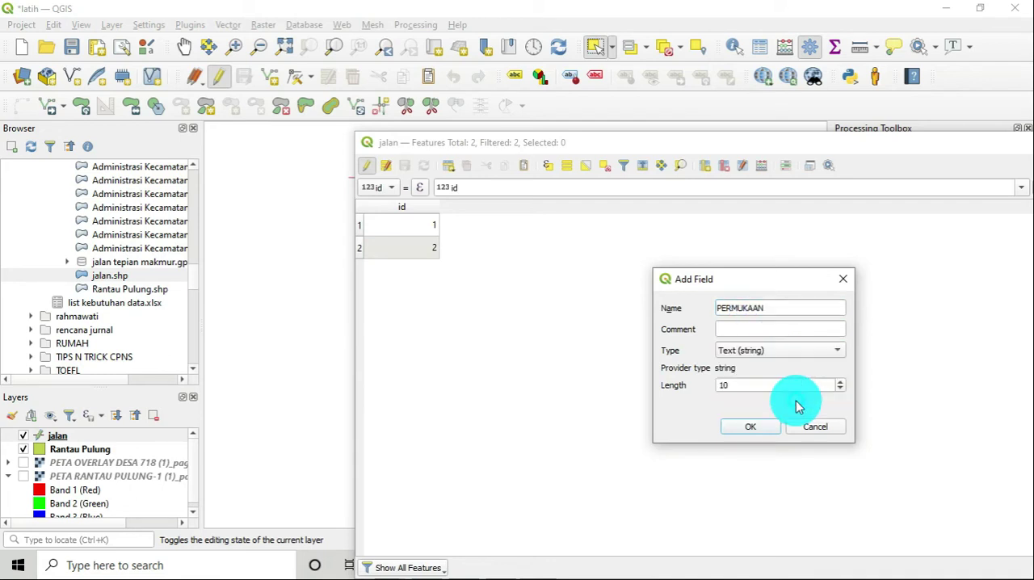
left_click_drag(835, 389, 701, 387)
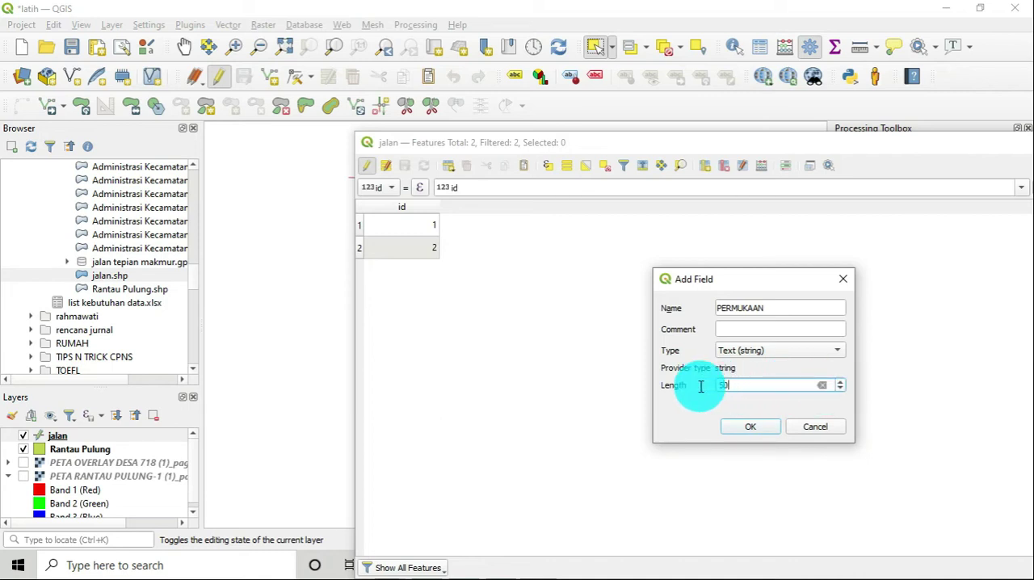
type("50")
left_click(750, 426)
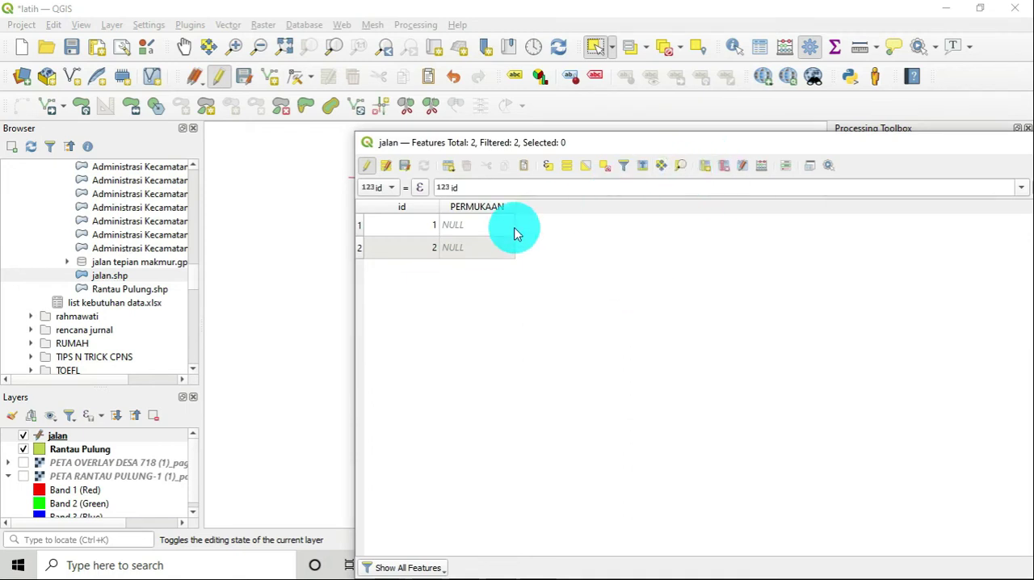
Fill in PERMUKAAN for the jalan features with ASPAL for id 1 and PAVING for id 2
double_click(487, 222)
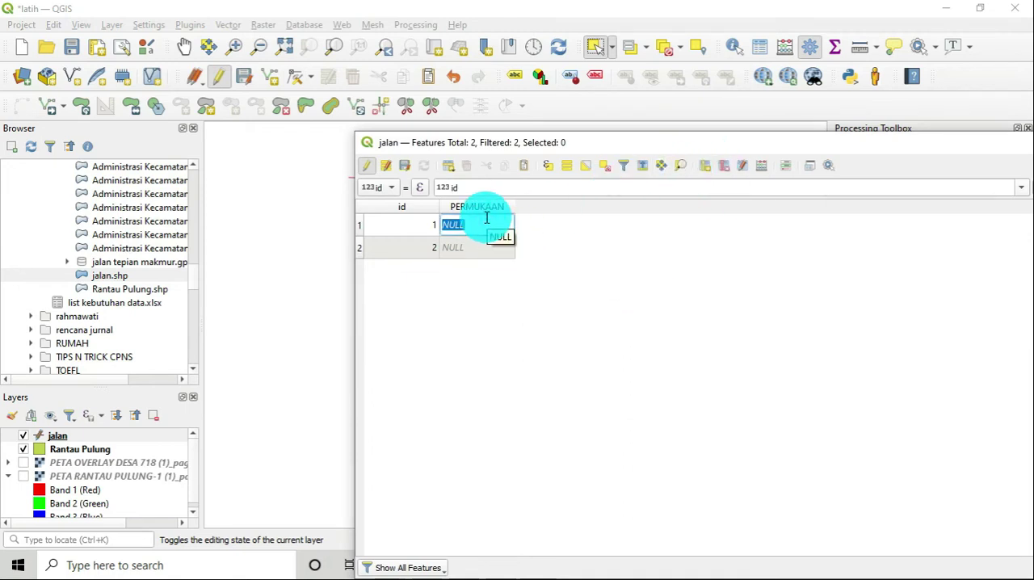
type("as")
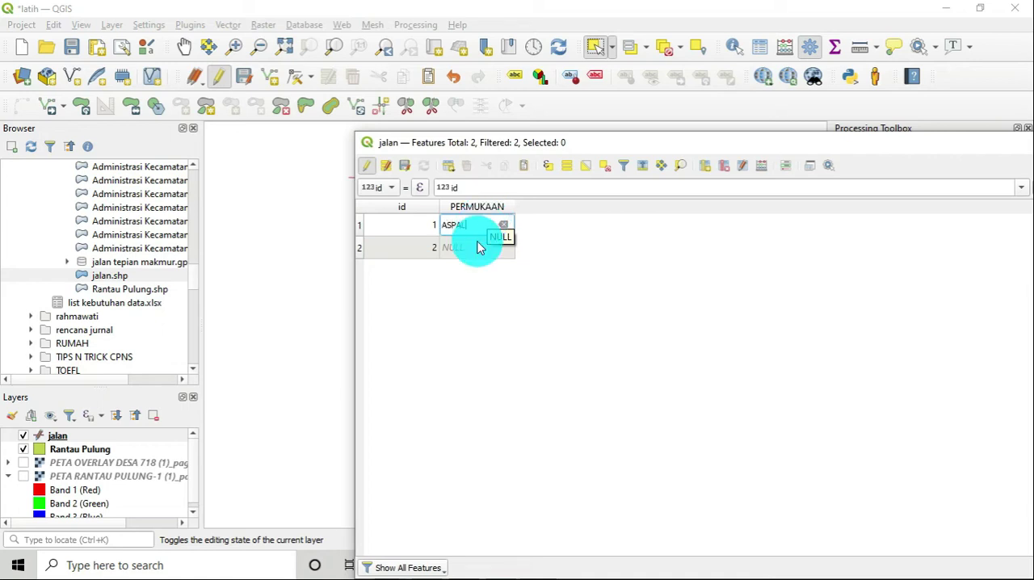
double_click(476, 253)
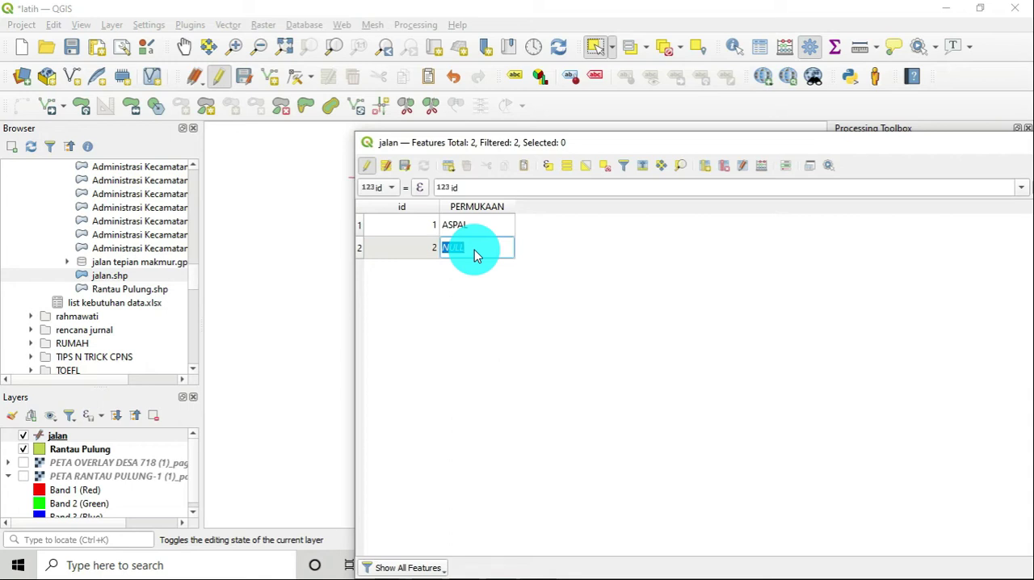
type("PAVING")
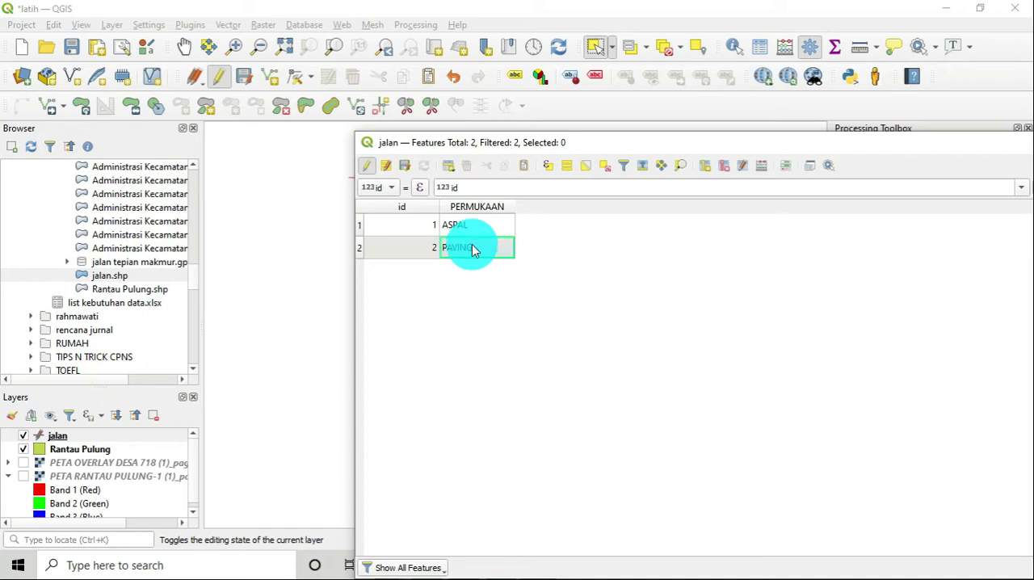
Stop editing jalan, save the PERMUKAAN values, and enable editing on the layer again
left_click(366, 166)
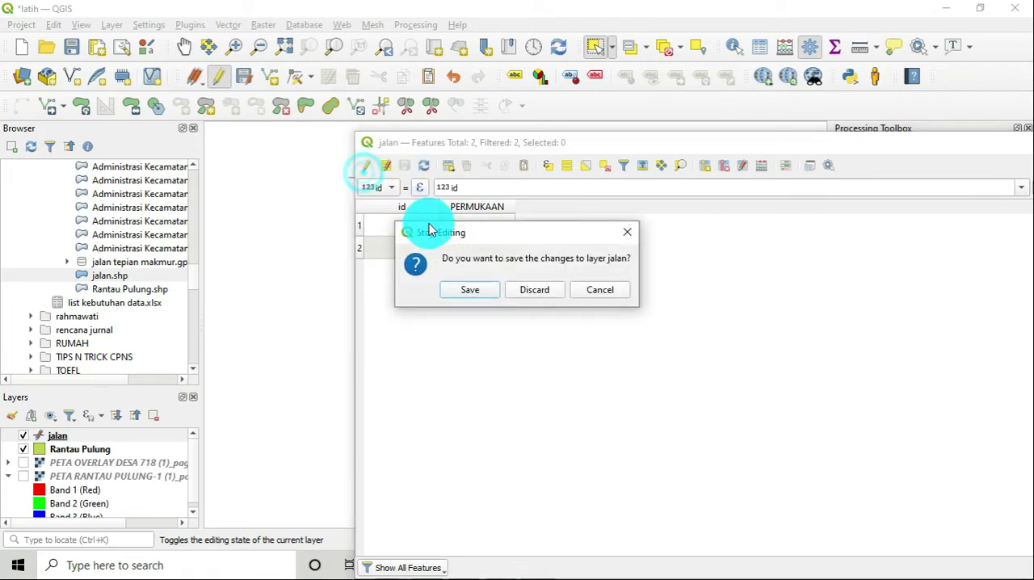
left_click(467, 289)
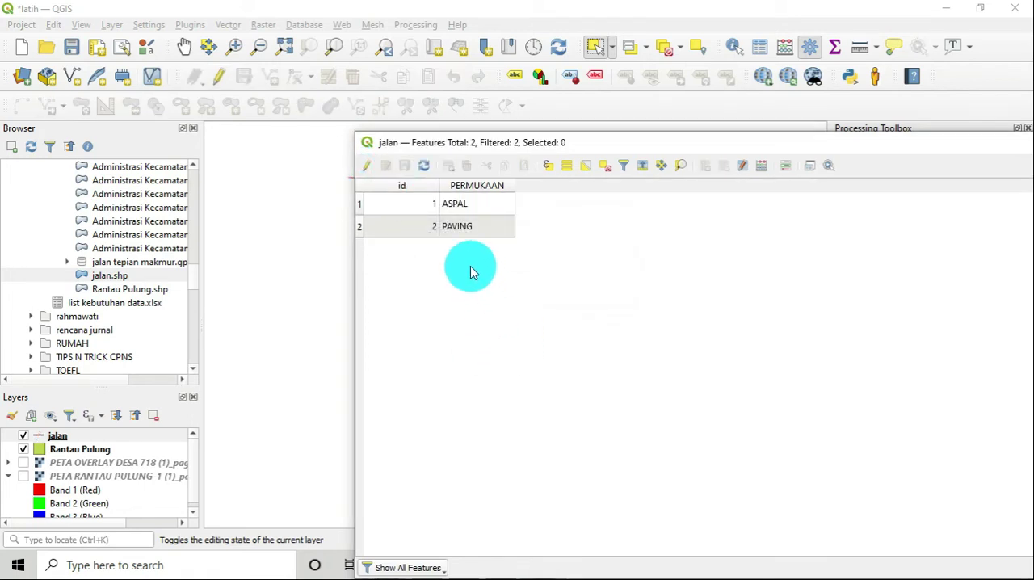
left_click(369, 167)
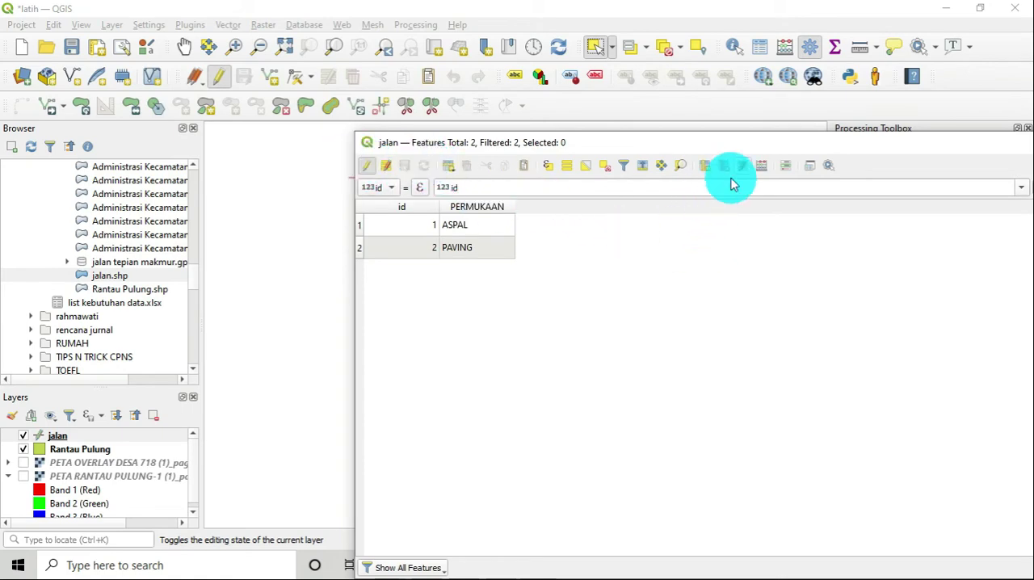
Define a new decimal field PANJANG_M with length 10 and precision 2 in the jalan field calculator
left_click(763, 167)
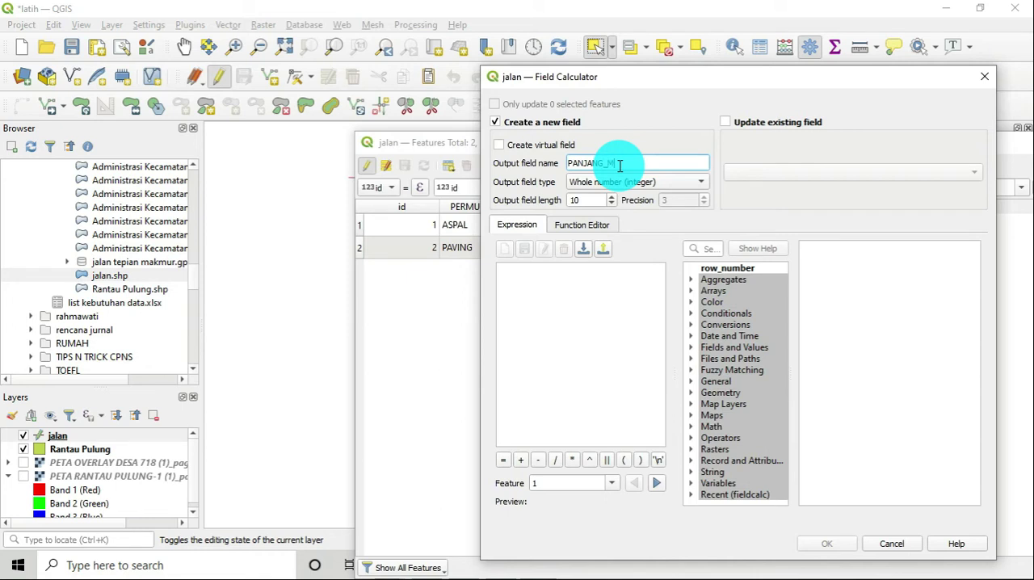
left_click(634, 184)
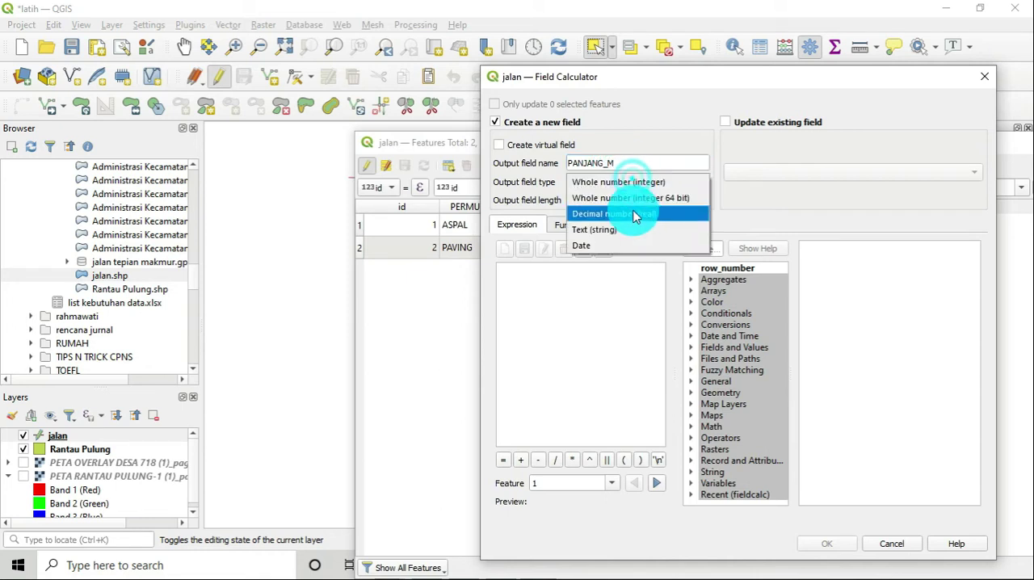
left_click(642, 213)
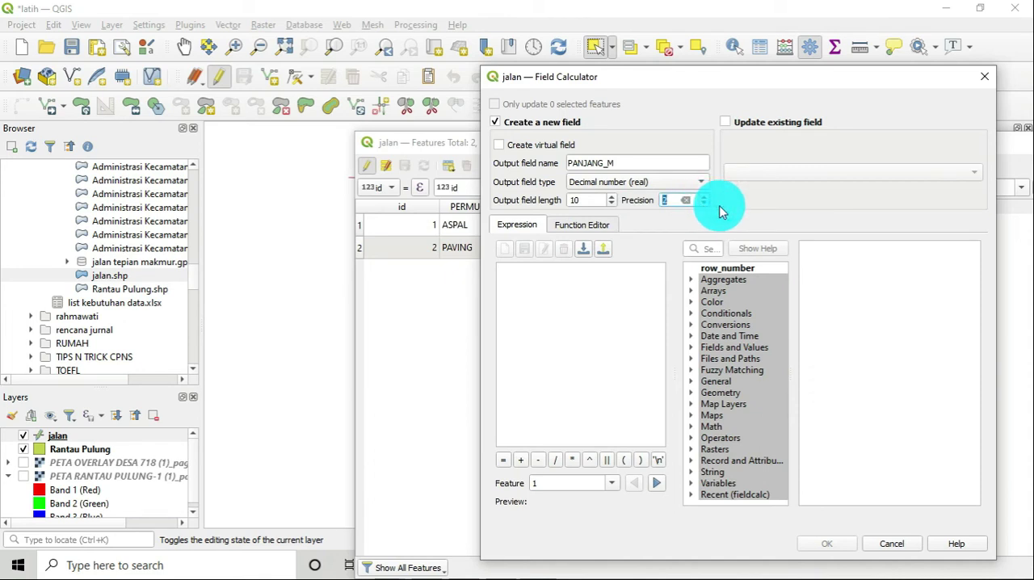
Use the geometry function $length as the PANJANG_M expression and calculate the field for the jalan features
left_click(692, 394)
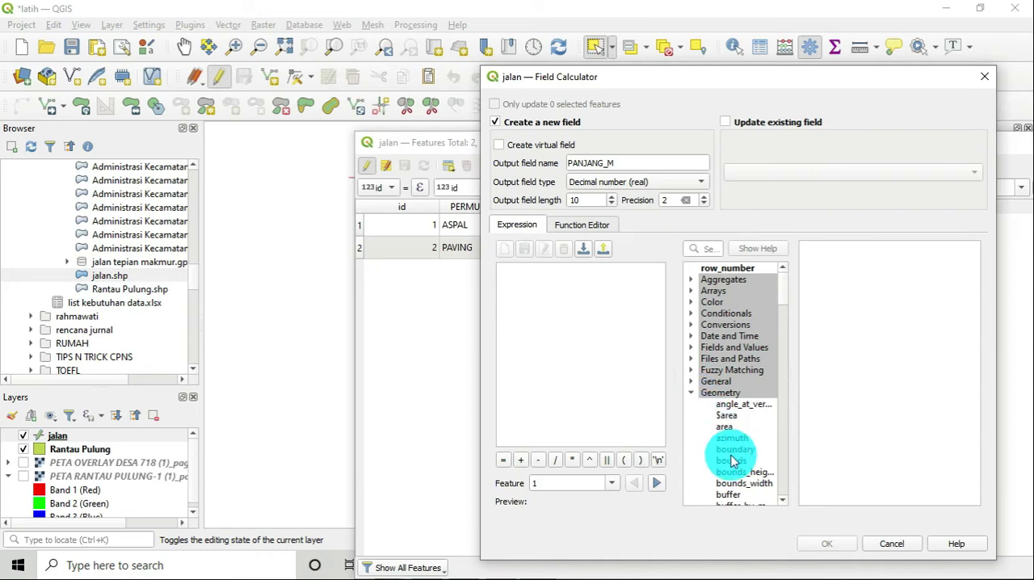
scroll(733, 450, "down", 2)
scroll(735, 447, "down", 10)
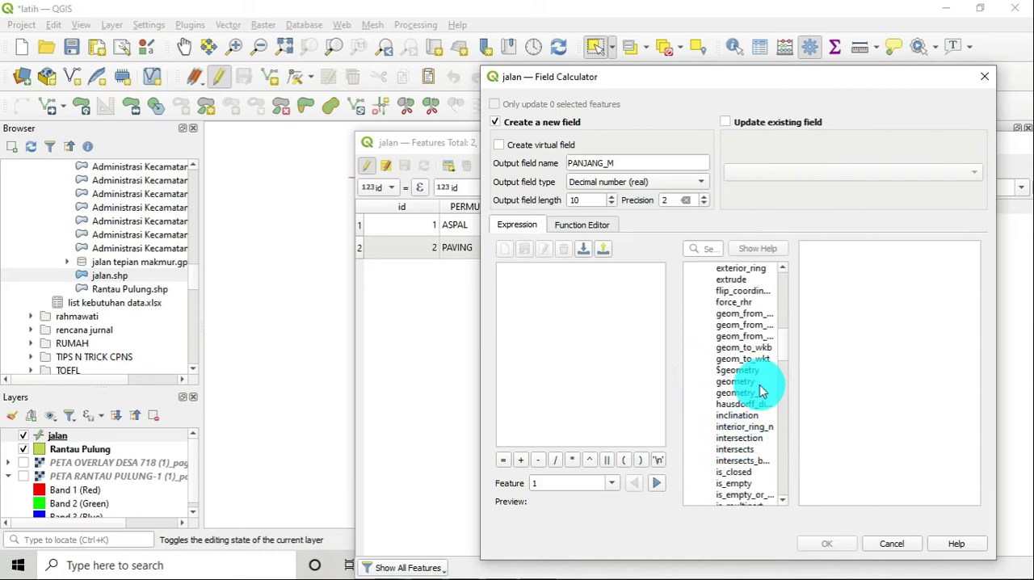
scroll(742, 453, "down", 2)
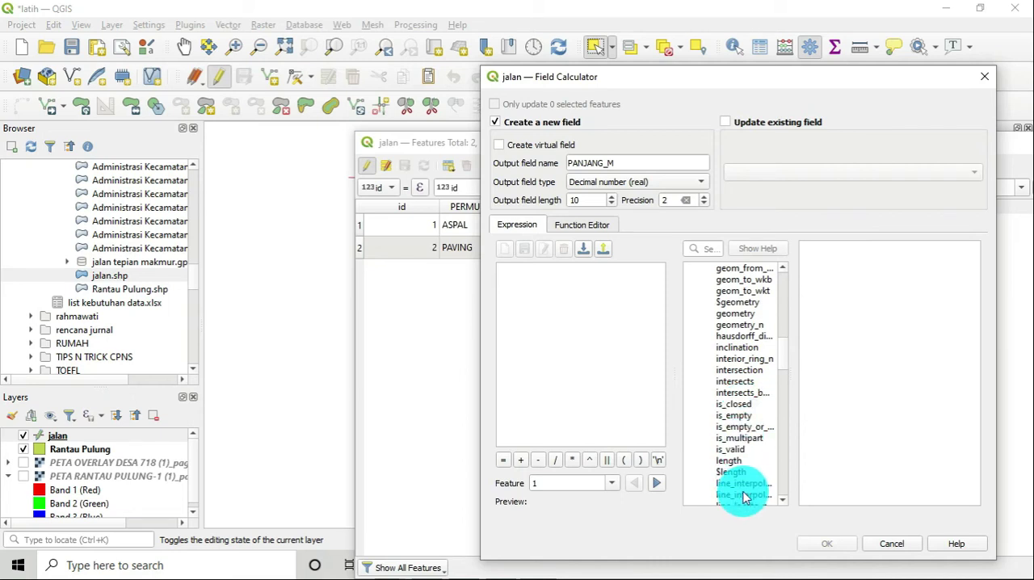
left_click(737, 473)
double_click(737, 473)
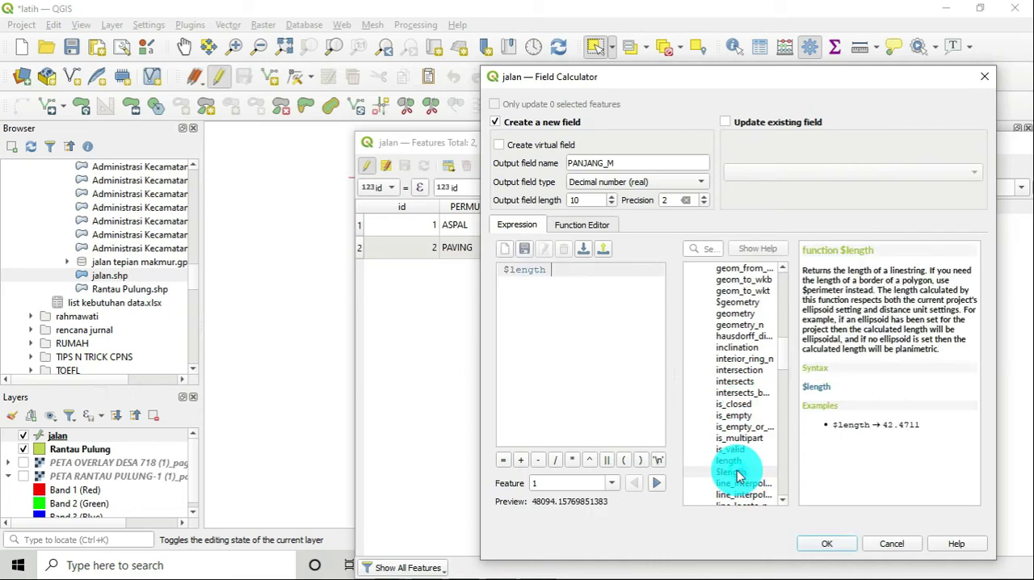
left_click(838, 551)
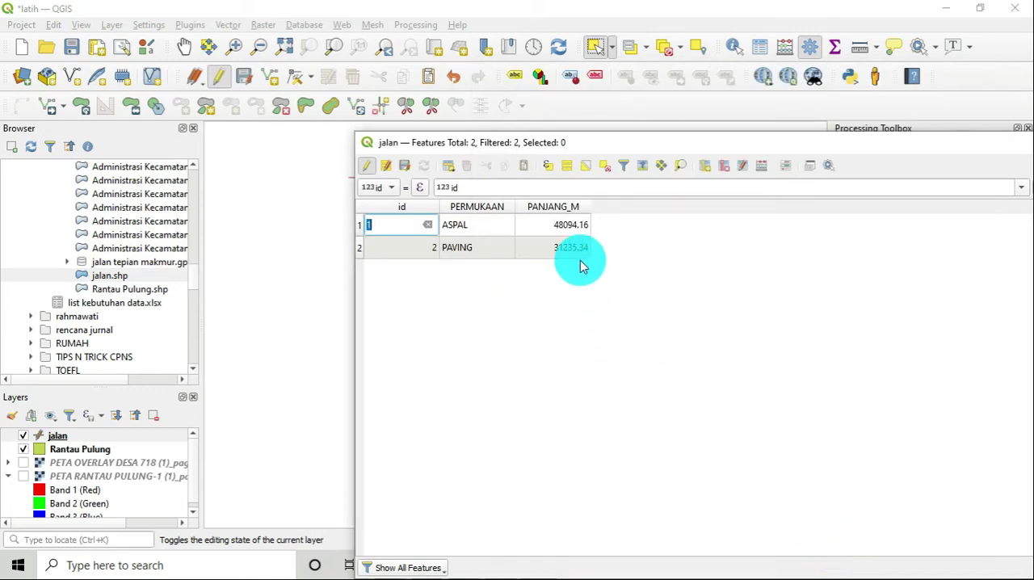
Move the jalan attribute table clear of the map, stop editing, and save the PANJANG_M field
left_click_drag(714, 145, 796, 252)
left_click_drag(611, 253, 772, 227)
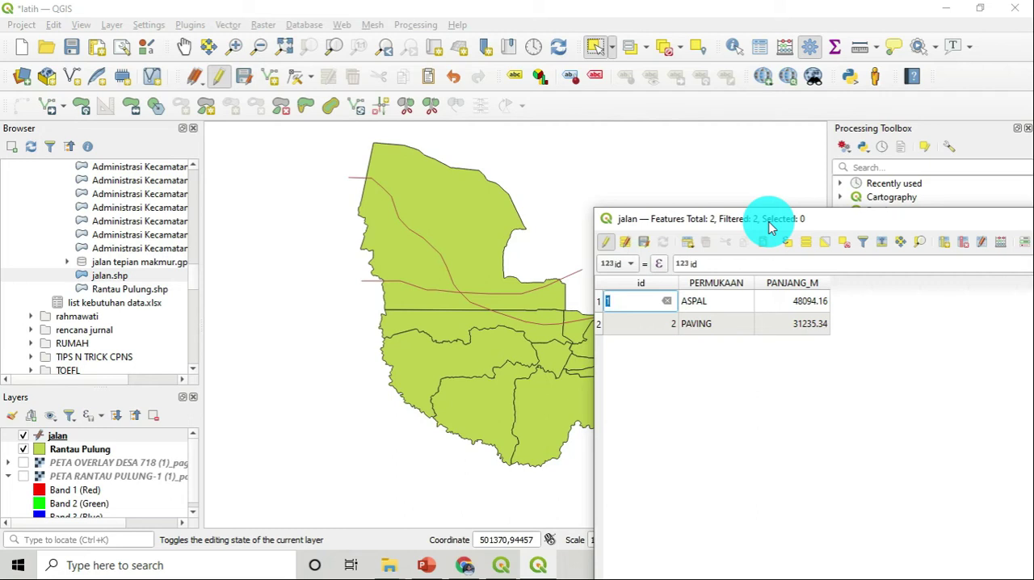
left_click(606, 242)
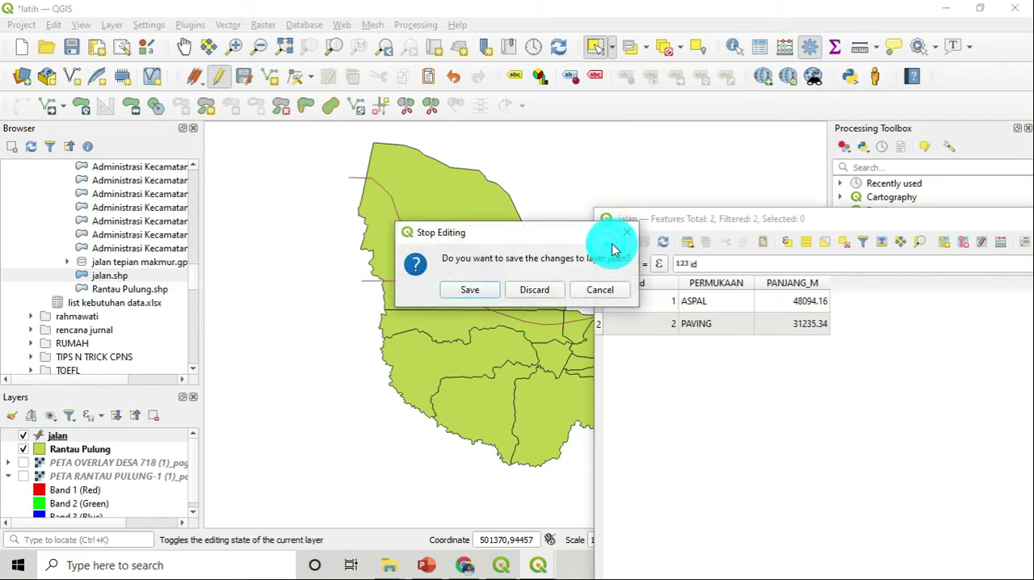
left_click(478, 292)
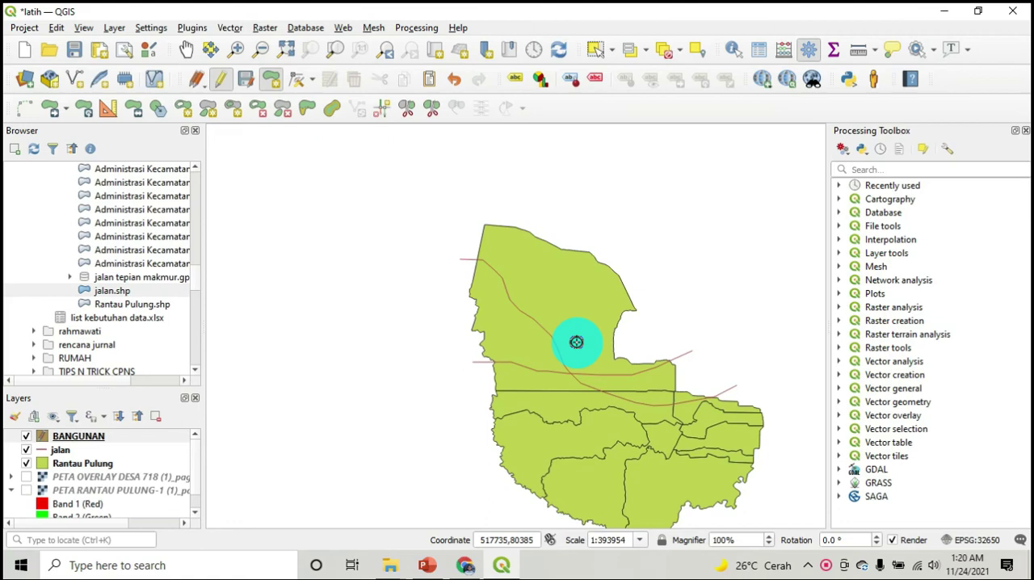
Stop editing the BANGUNAN layer and save its two building polygons
scroll(576, 341, "down", 1)
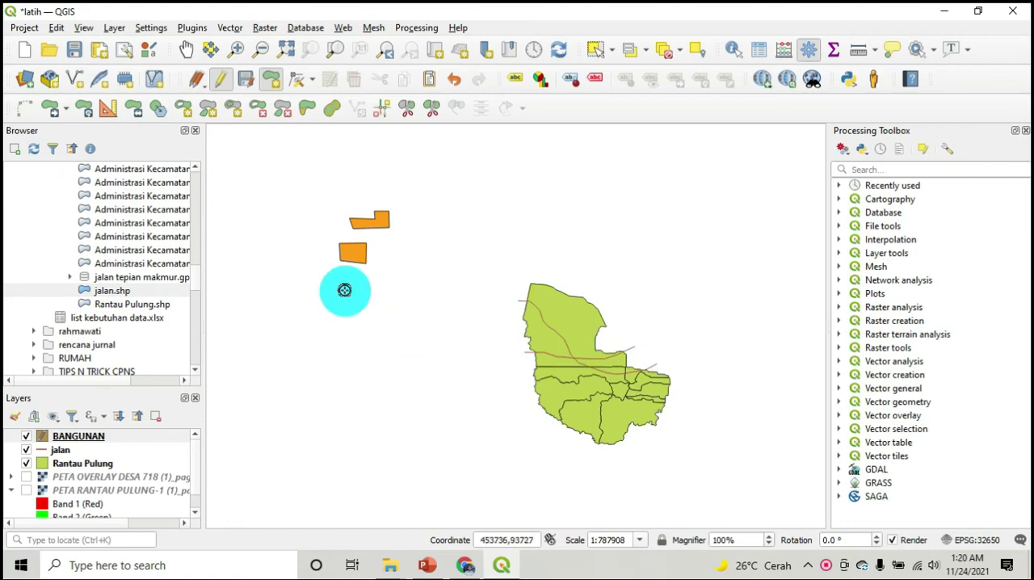
scroll(340, 211, "up", 2)
scroll(393, 263, "up", 1)
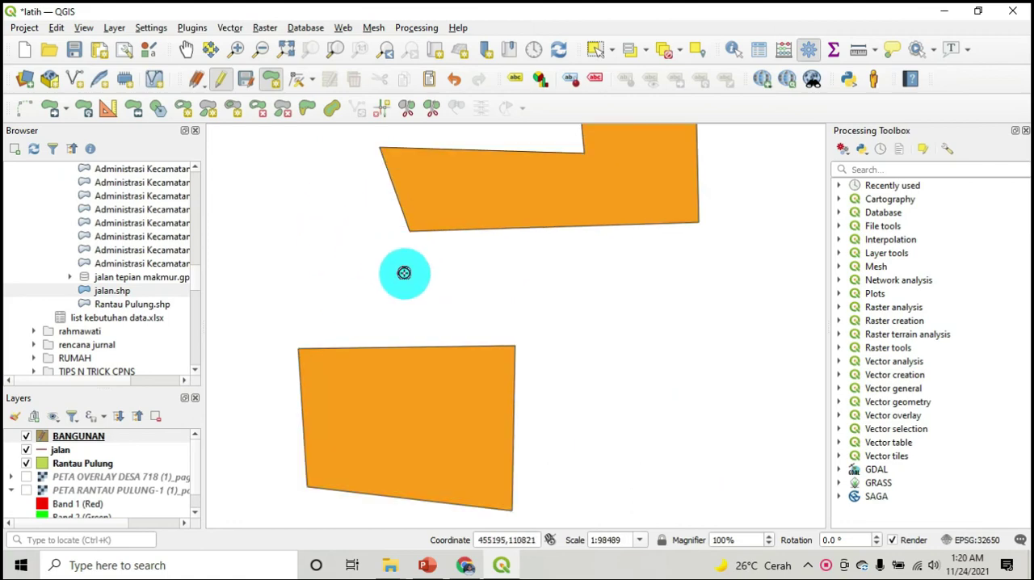
left_click(220, 80)
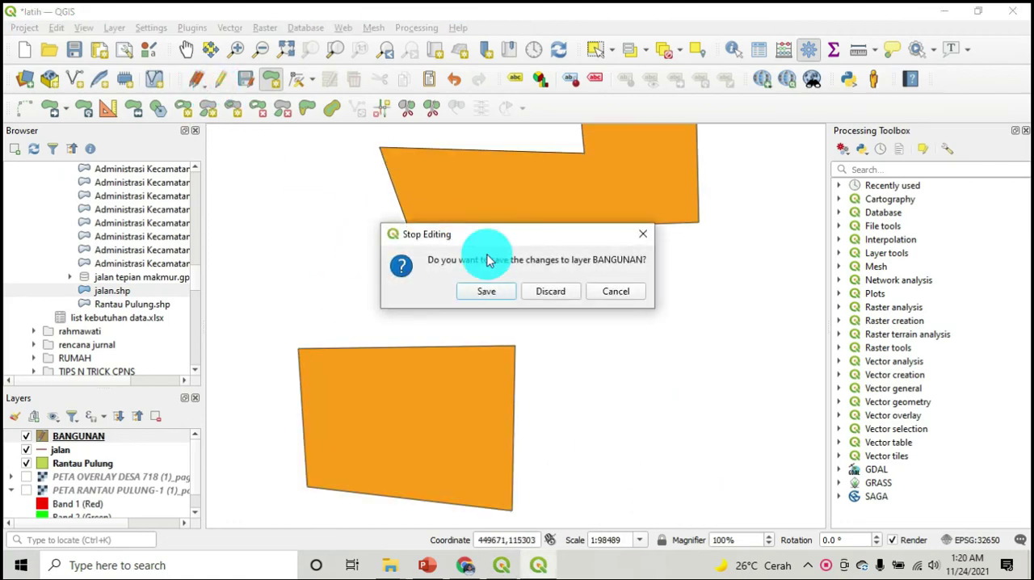
left_click(488, 292)
scroll(483, 289, "down", 1)
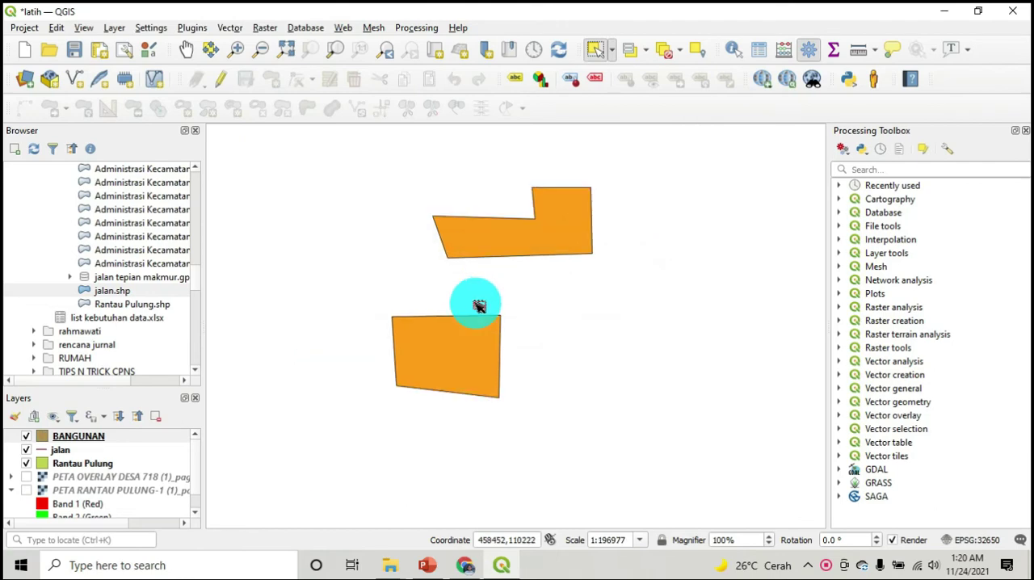
Open the attribute table of the BANGUNAN layer, move it aside, and enable editing
right_click(99, 432)
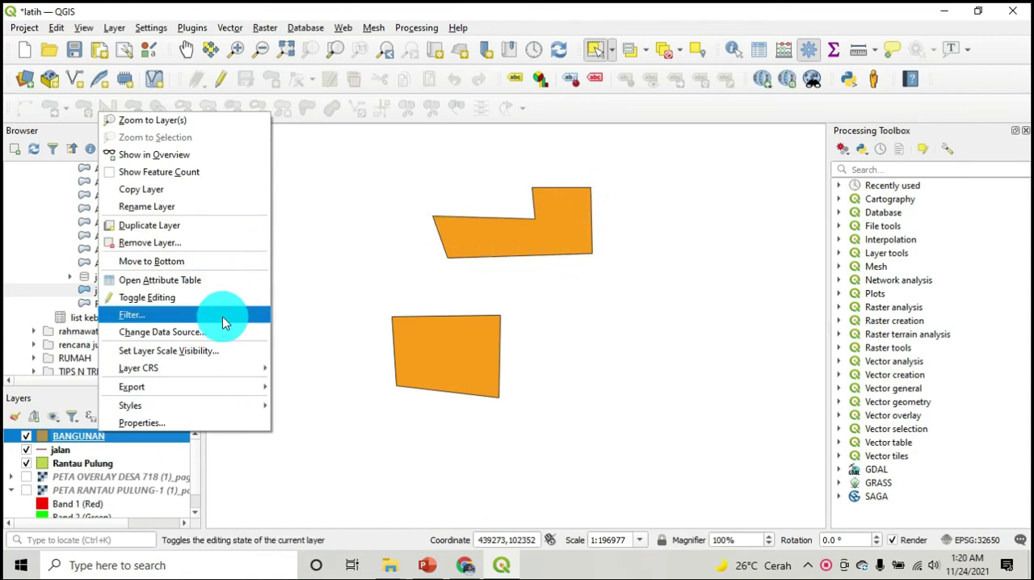
left_click(239, 277)
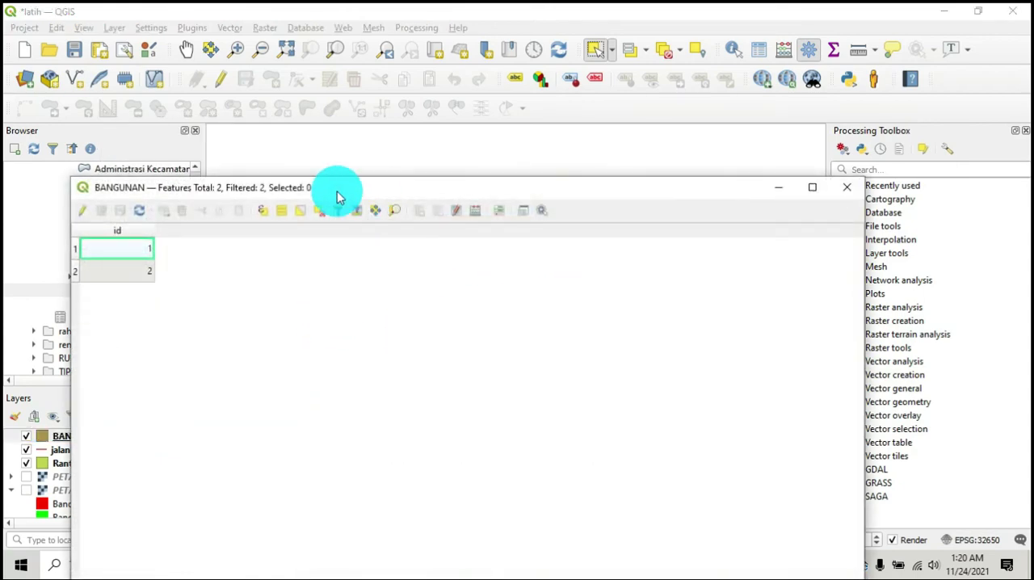
left_click_drag(339, 197, 777, 267)
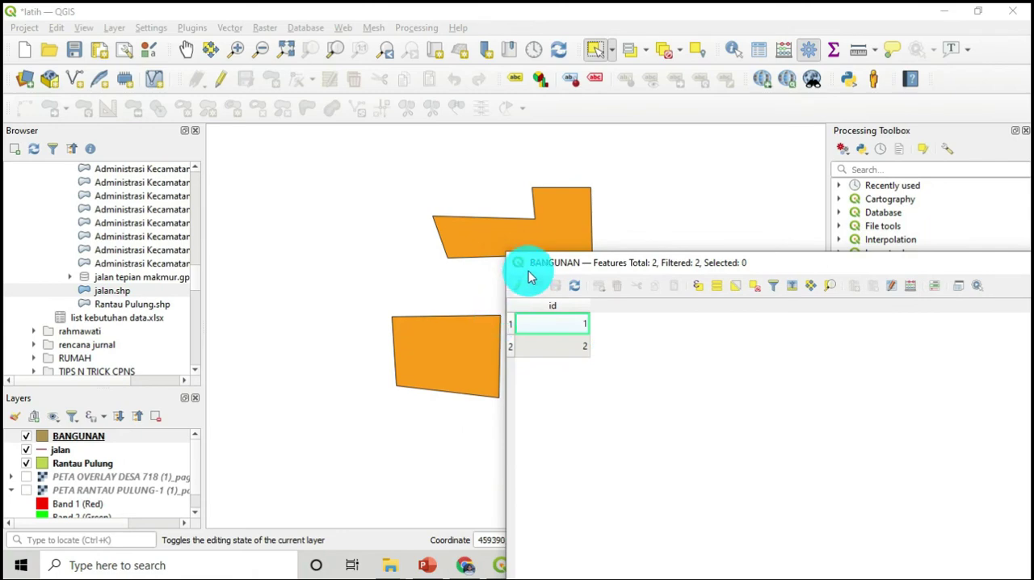
left_click_drag(537, 264, 570, 266)
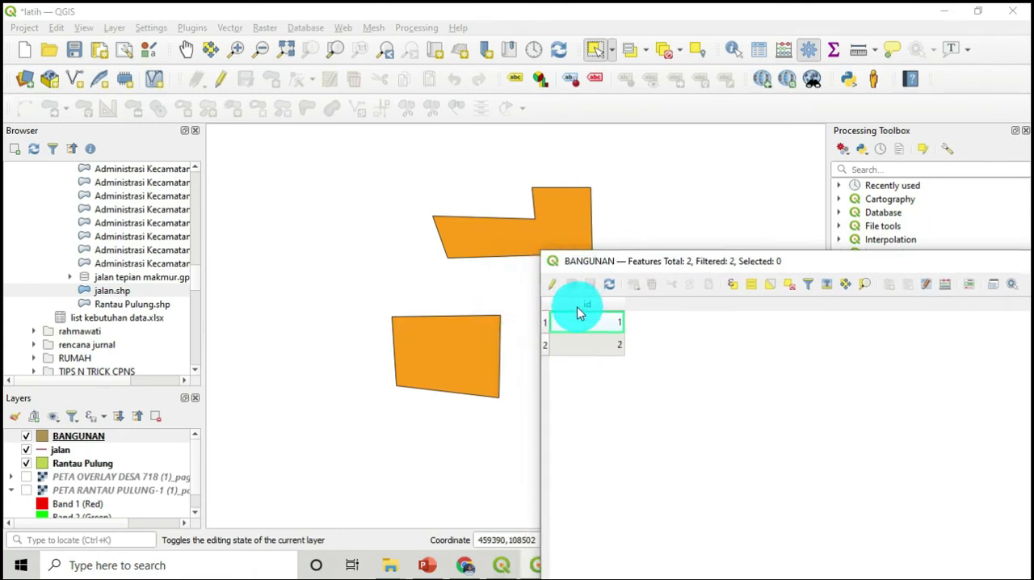
left_click(554, 287)
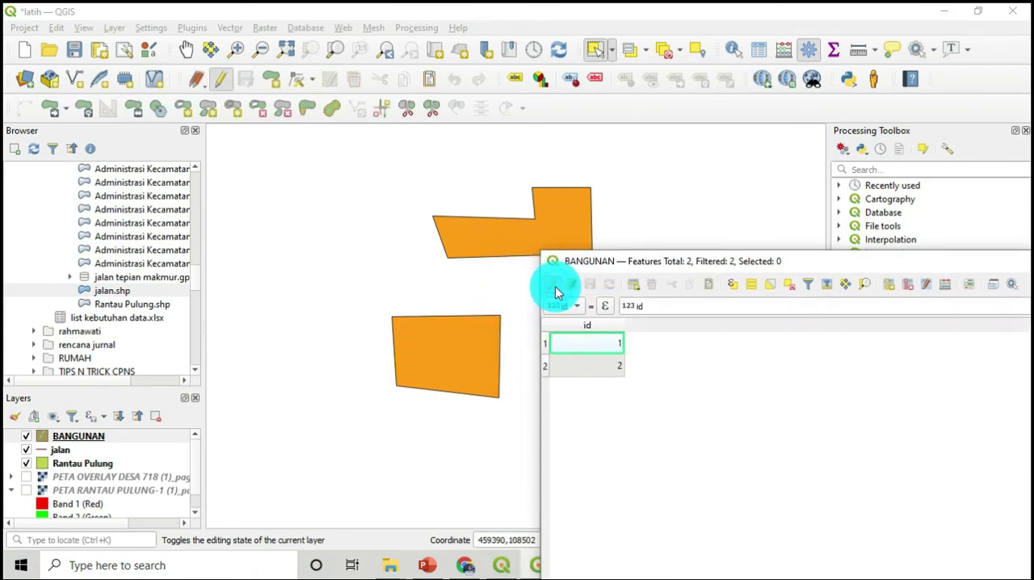
Add a text field JENIS with length 50 to the BANGUNAN layer
left_click(889, 284)
left_click_drag(911, 397, 727, 339)
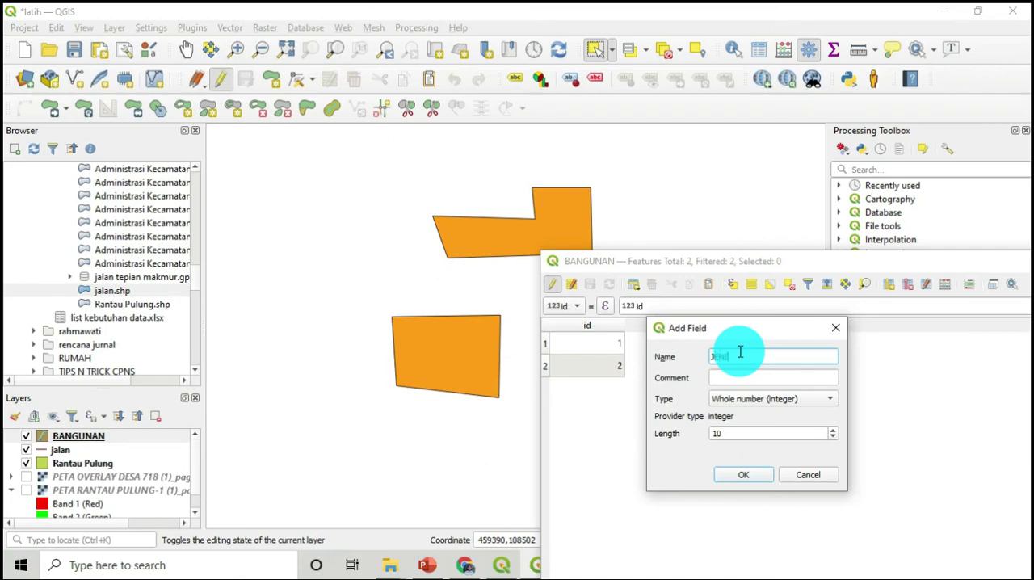
type("JENIS")
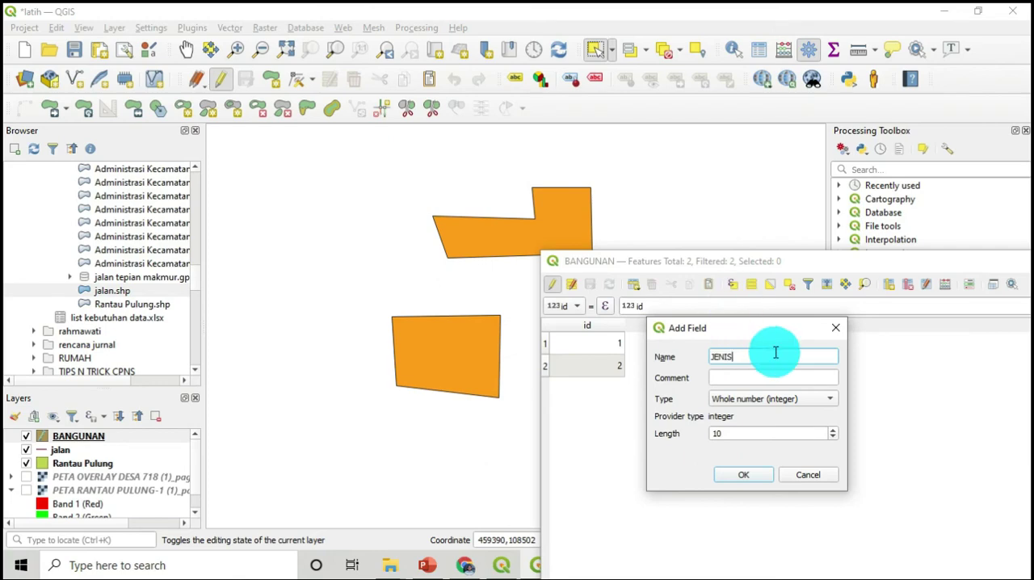
left_click(784, 399)
left_click(748, 447)
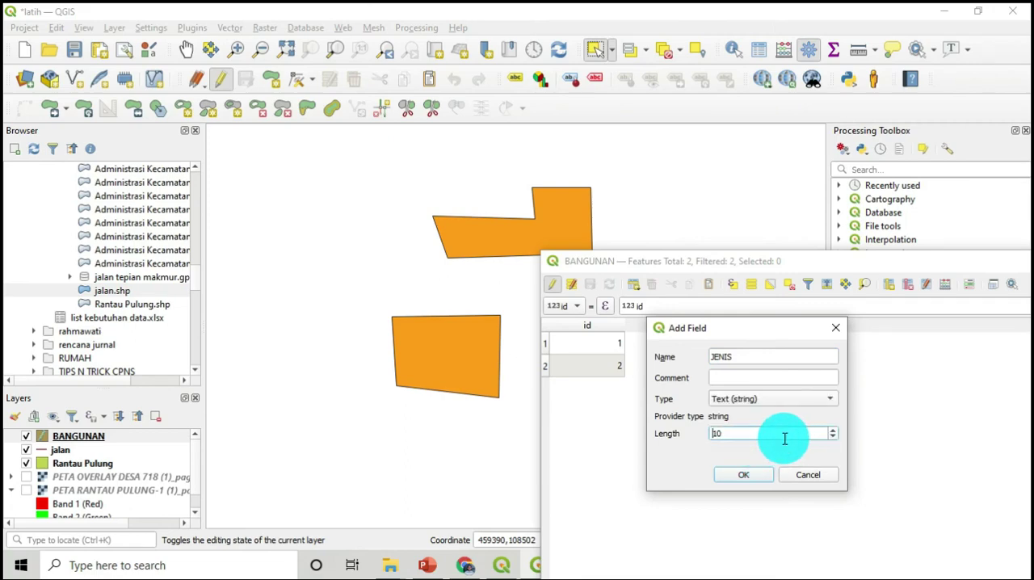
left_click(785, 439)
type("50")
key("Return")
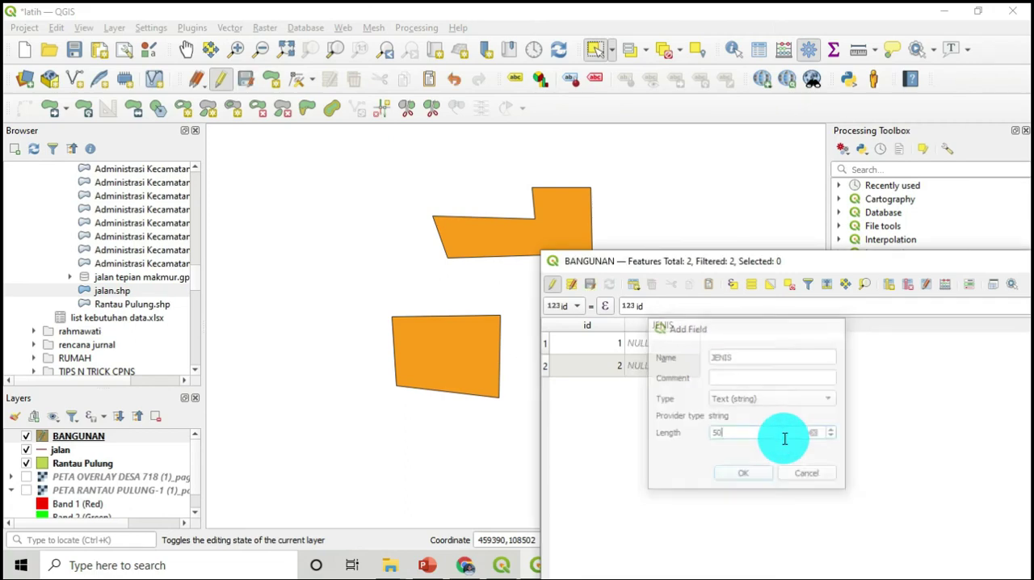
Fill in JENIS for the BANGUNAN features with RUKO for id 1 and RUMAH for id 2
double_click(683, 346)
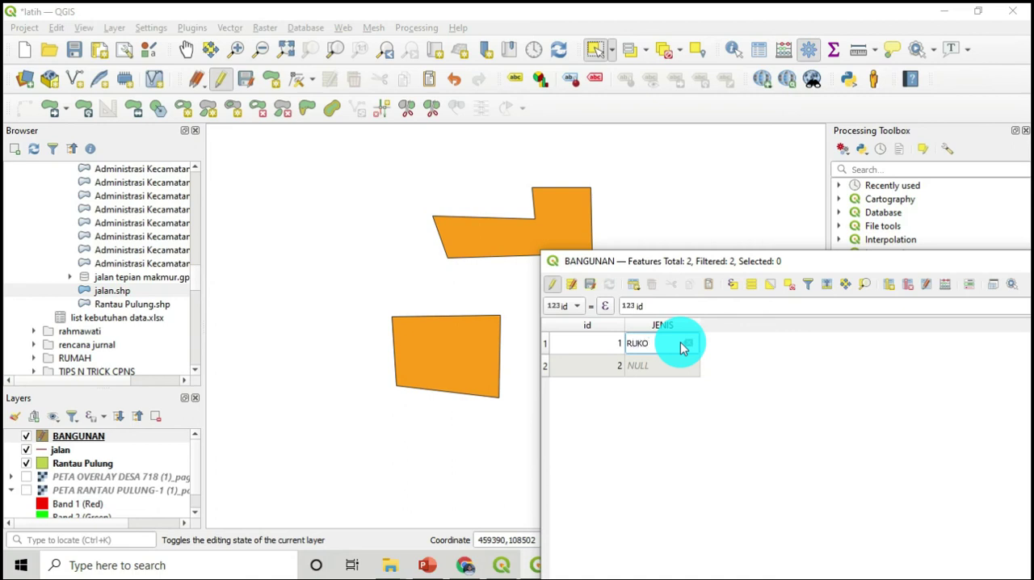
key("Down")
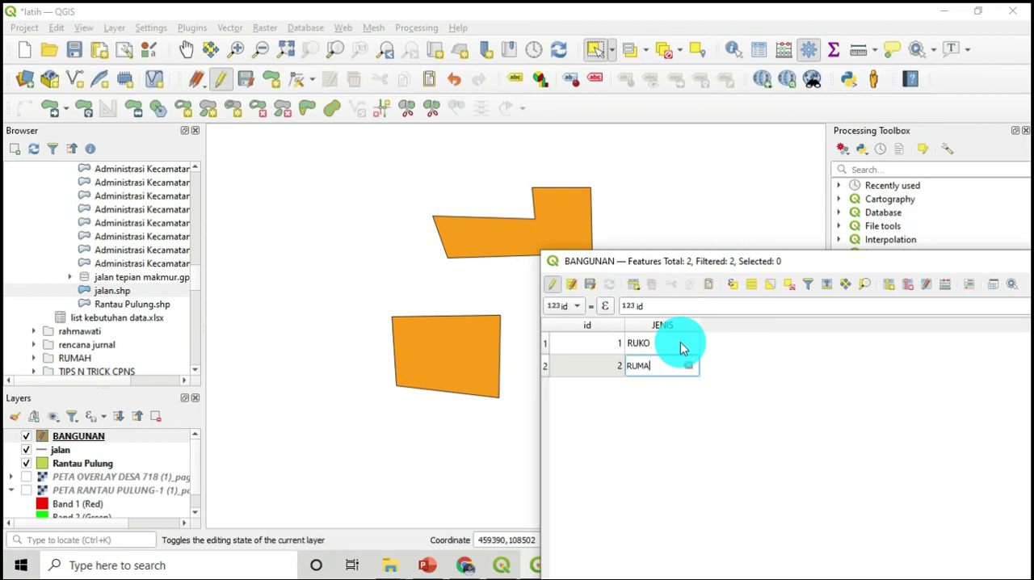
key("Return")
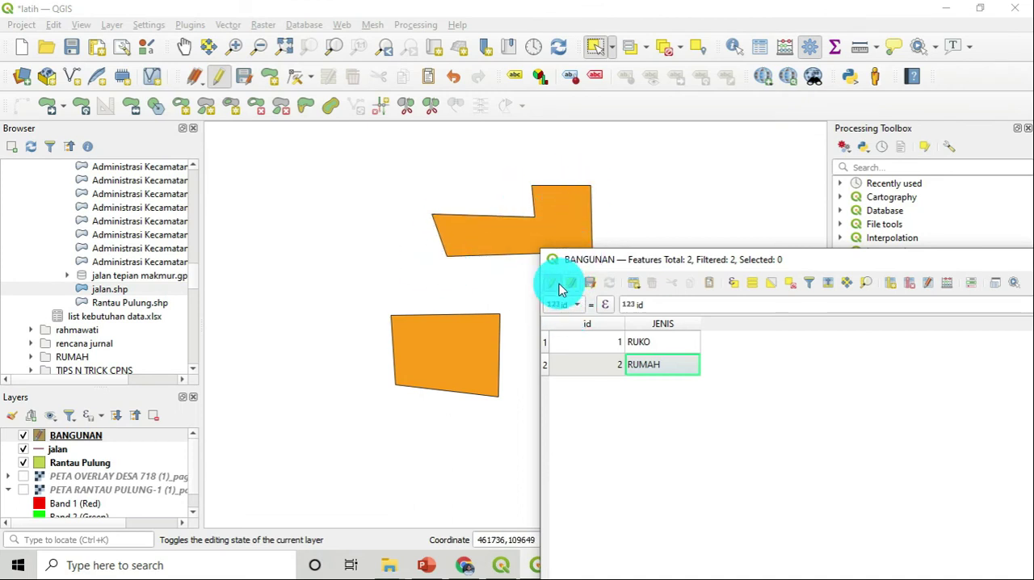
Reposition the BANGUNAN attribute table, stop editing and save the JENIS values, and enable editing again
left_click_drag(630, 261, 501, 200)
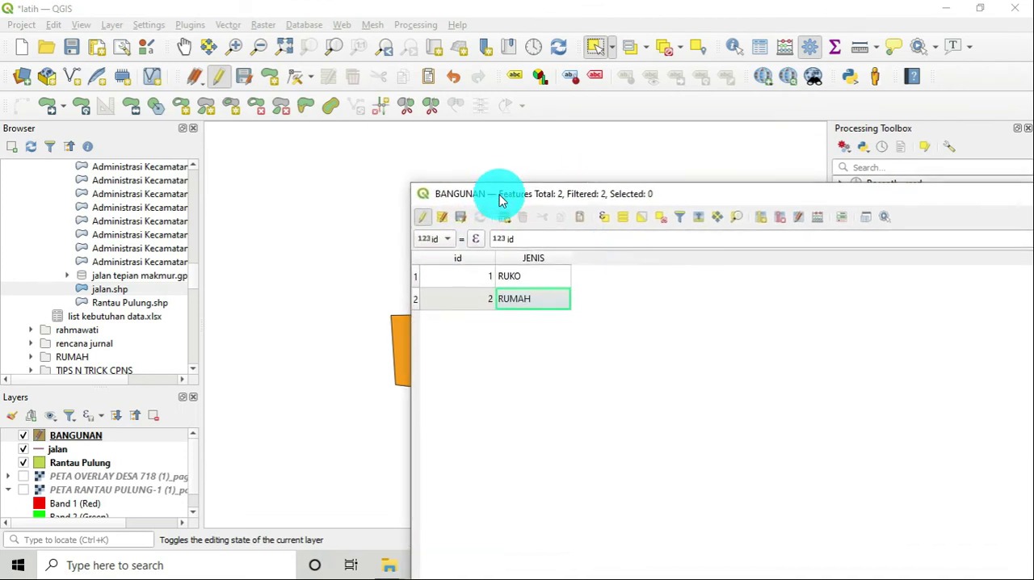
left_click(423, 217)
left_click(503, 291)
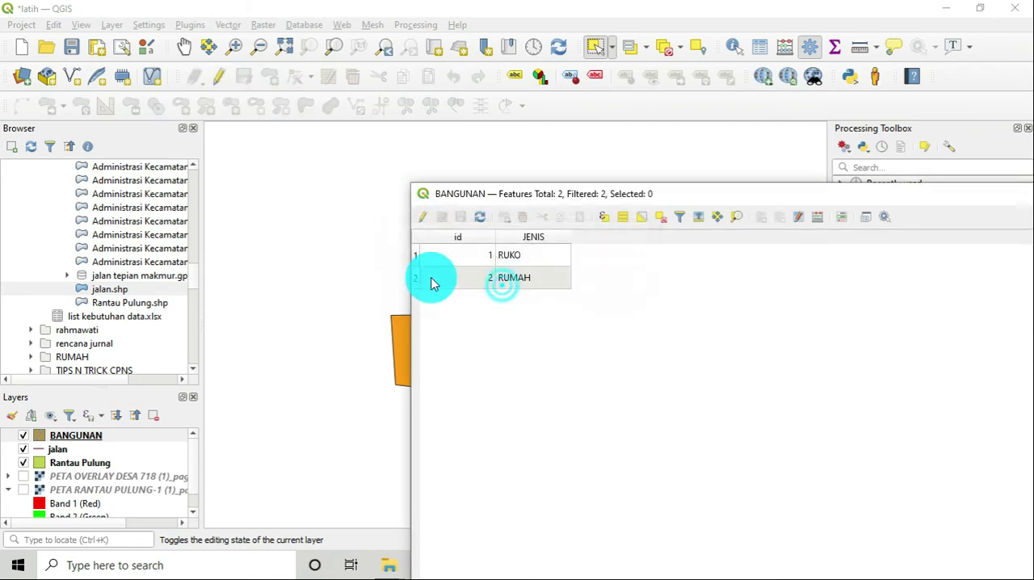
left_click(423, 217)
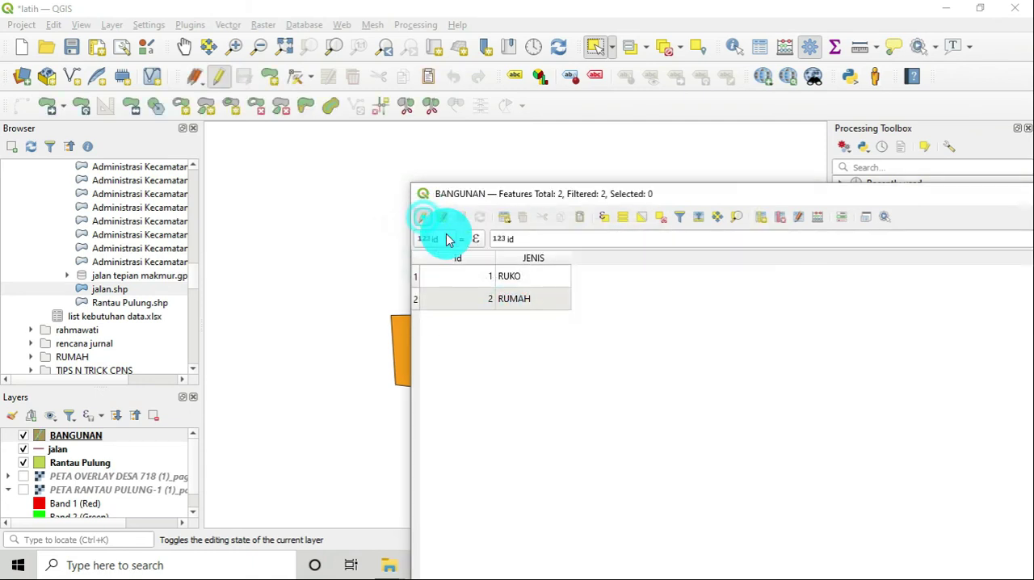
Set up a new BANGUNAN field named PRIMETER in the Field Calculator, as decimal number (real) with length 10 and precision 2
left_click(818, 217)
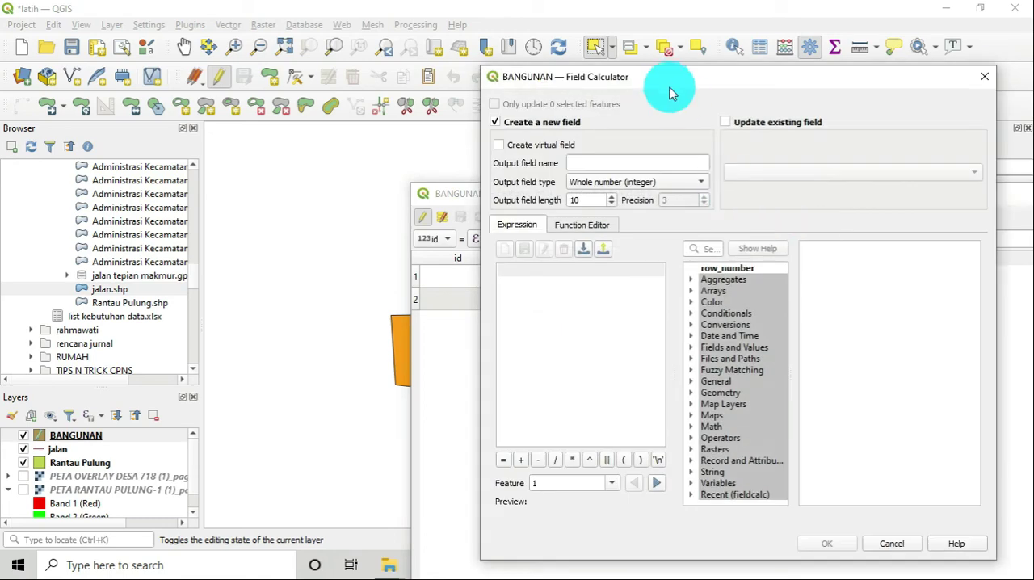
left_click_drag(670, 86, 735, 139)
left_click(657, 218)
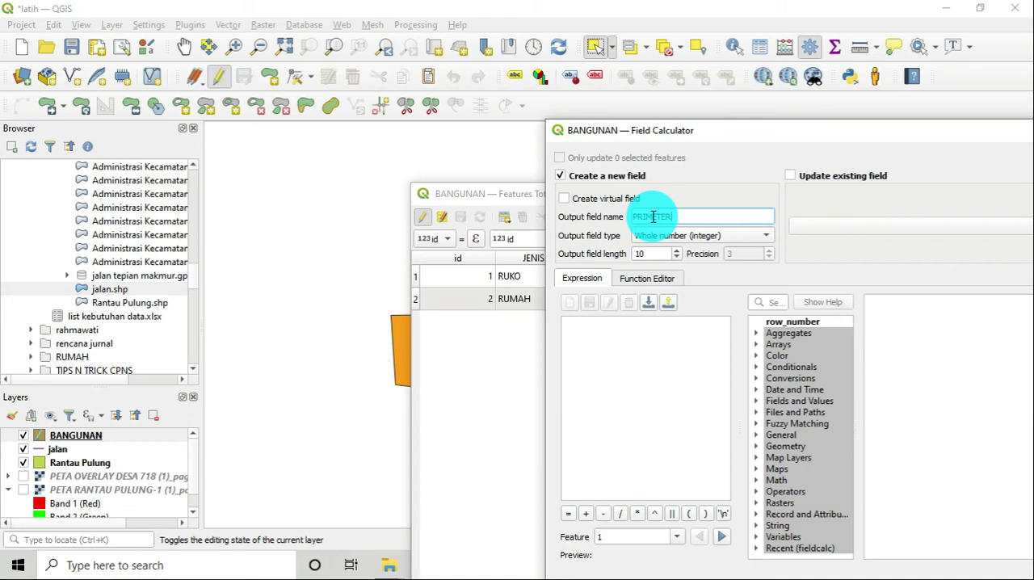
left_click(766, 237)
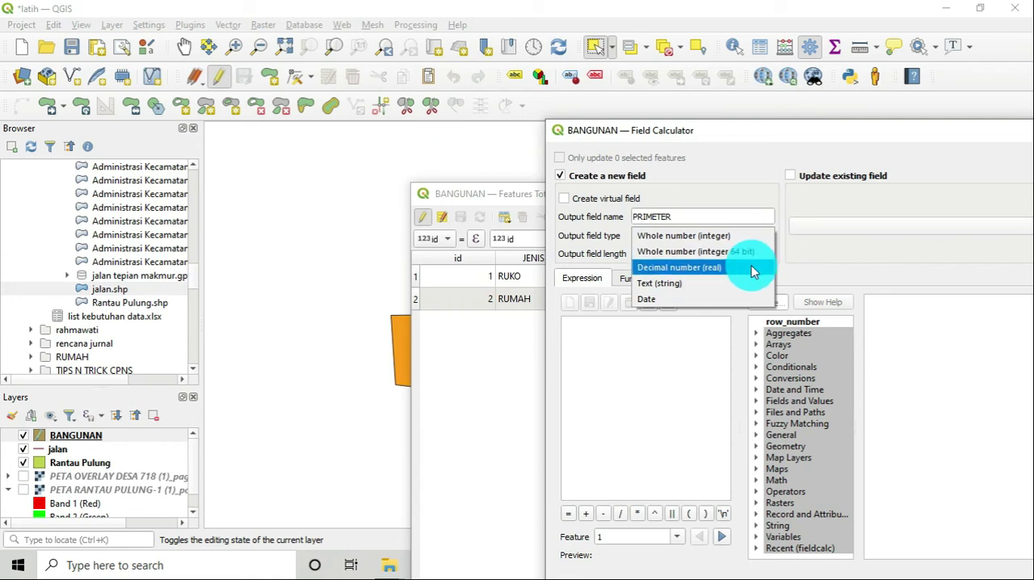
left_click(752, 267)
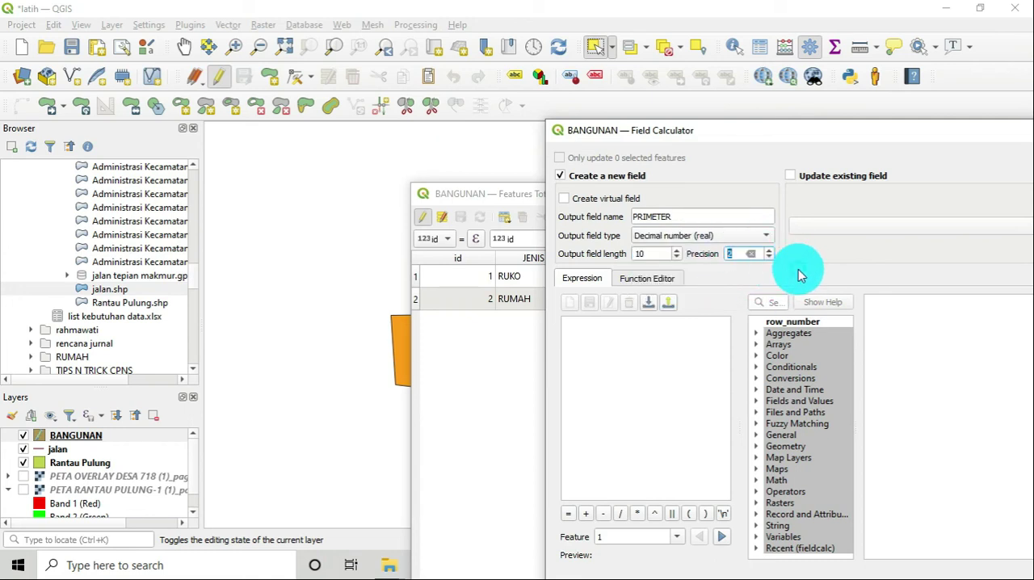
Use the geometry function $perimeter as the expression and run the calculation to fill the PRIMETER field
left_click(762, 447)
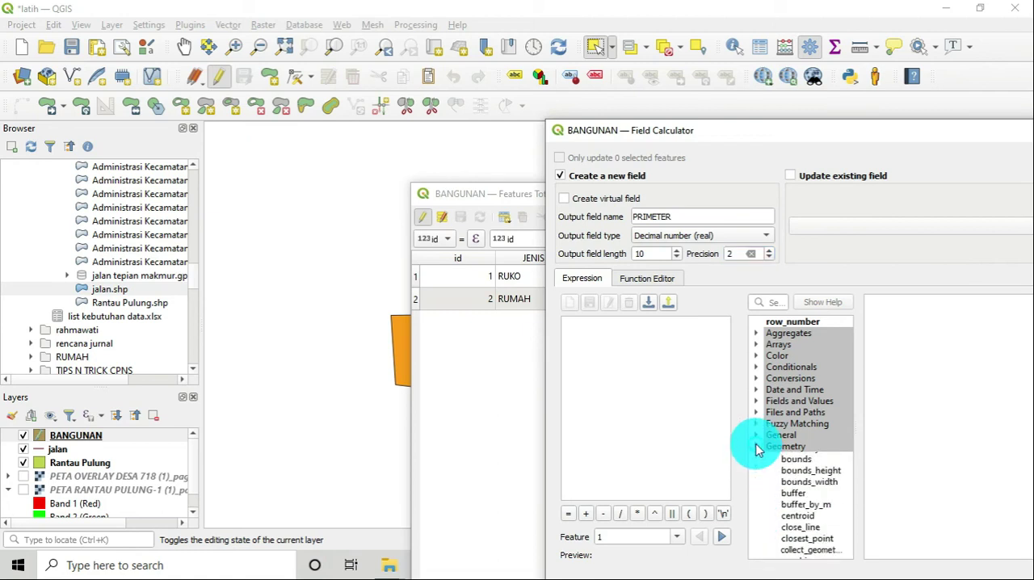
scroll(772, 464, "down", 2)
scroll(774, 464, "down", 9)
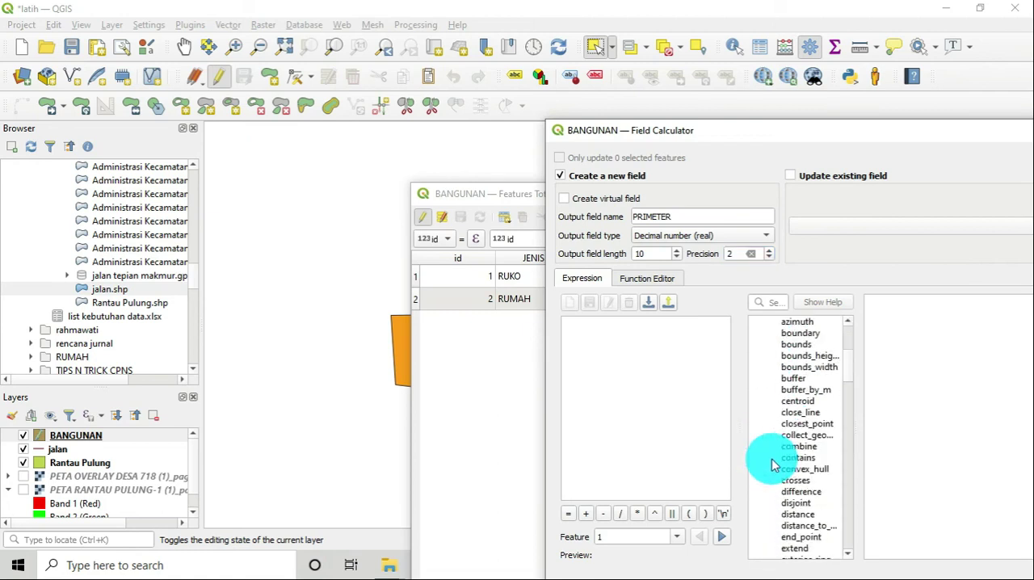
scroll(784, 469, "down", 9)
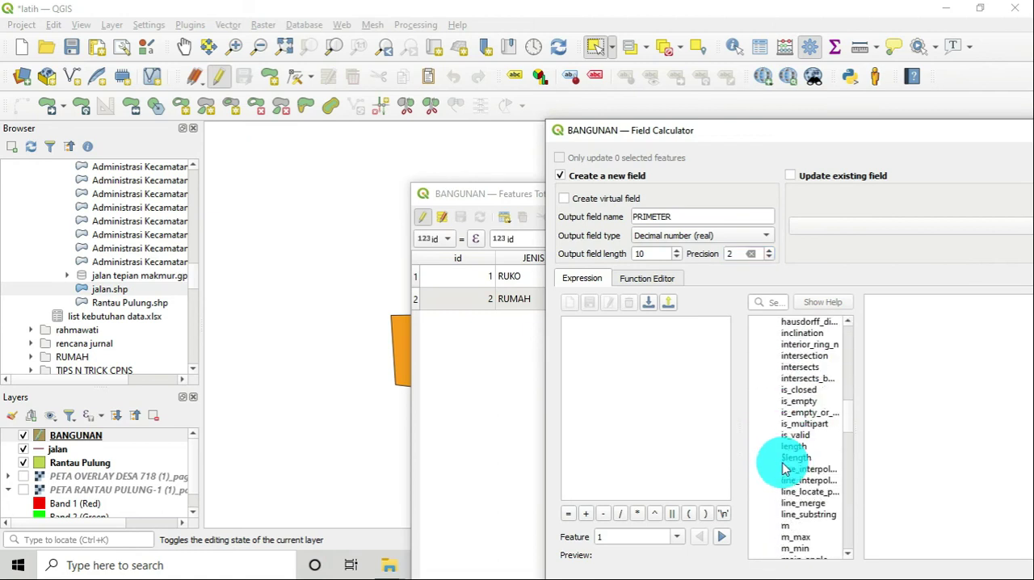
scroll(784, 468, "down", 6)
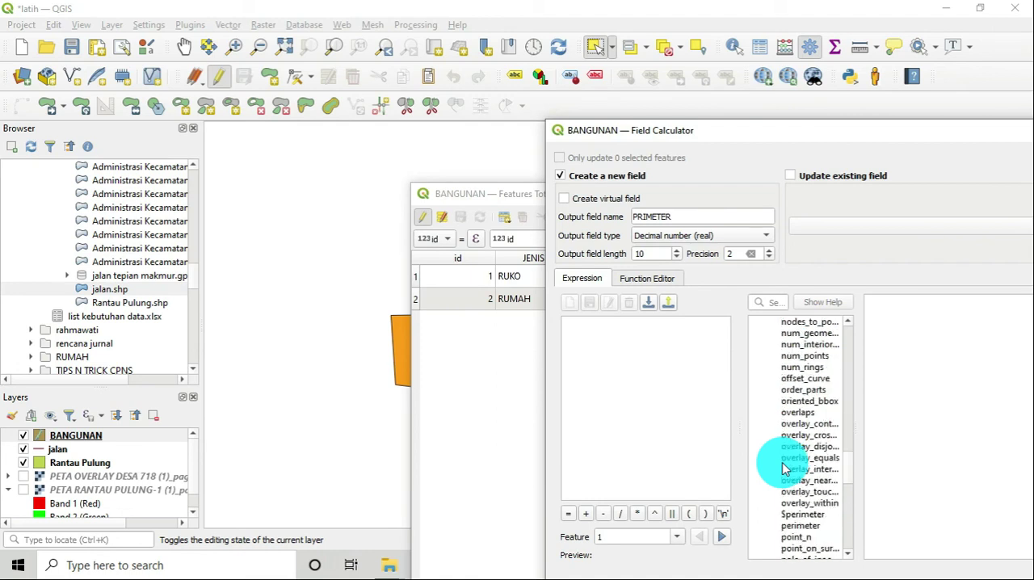
left_click(791, 515)
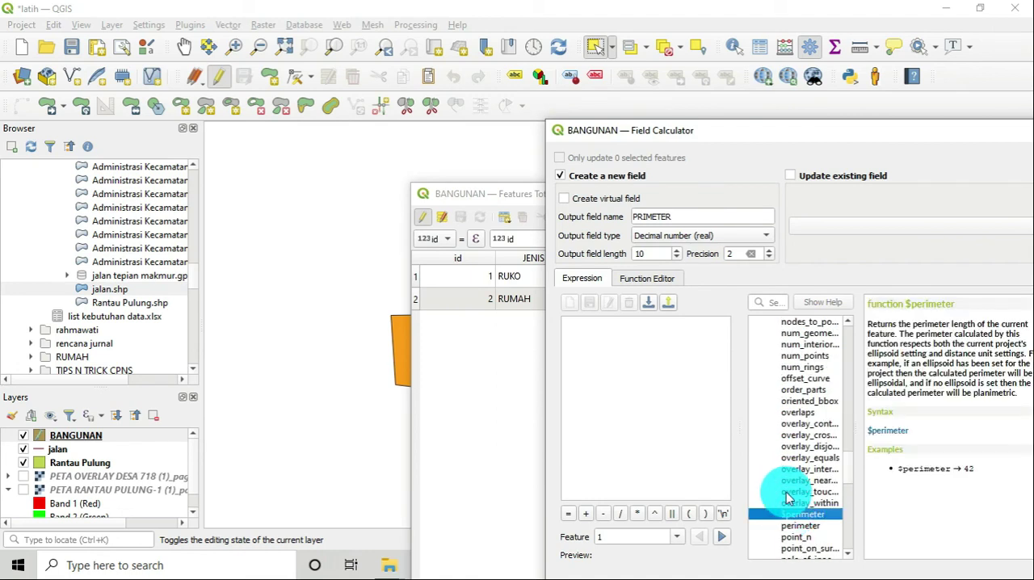
double_click(796, 514)
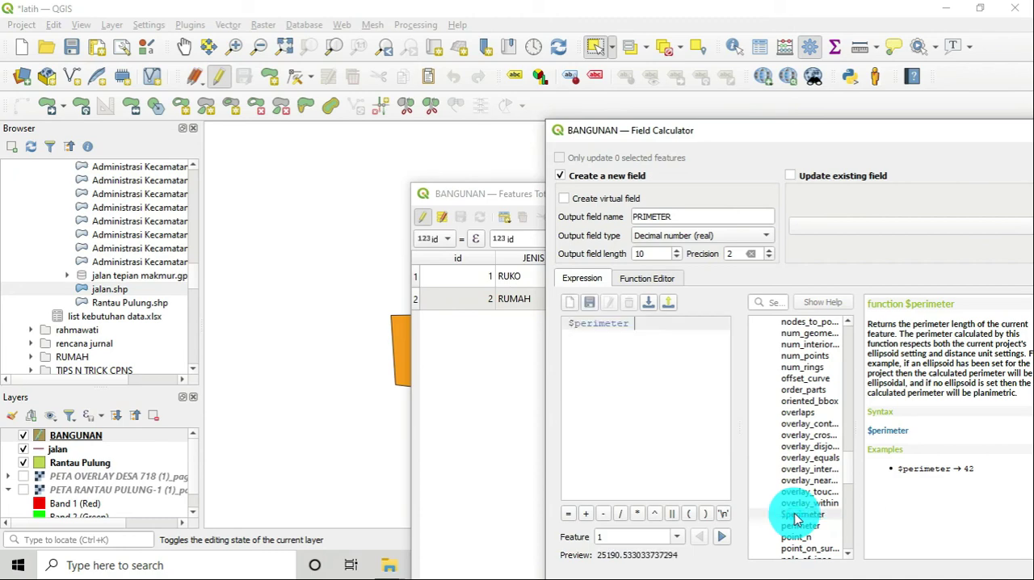
left_click_drag(846, 132, 640, 36)
left_click(696, 501)
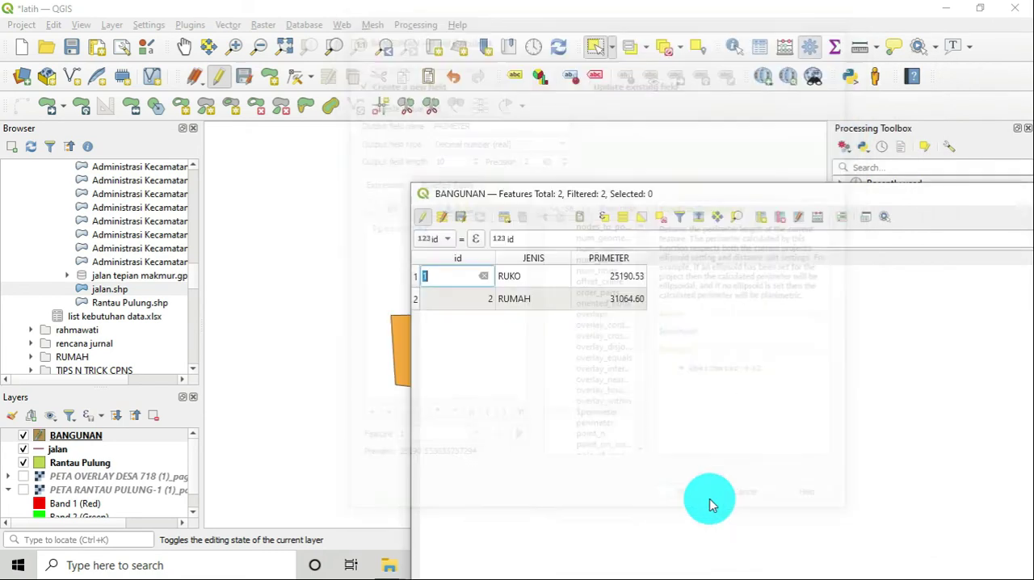
Reposition the BANGUNAN attribute table, stop editing with the PRIMETER changes saved, and close the table
left_click_drag(650, 196, 783, 262)
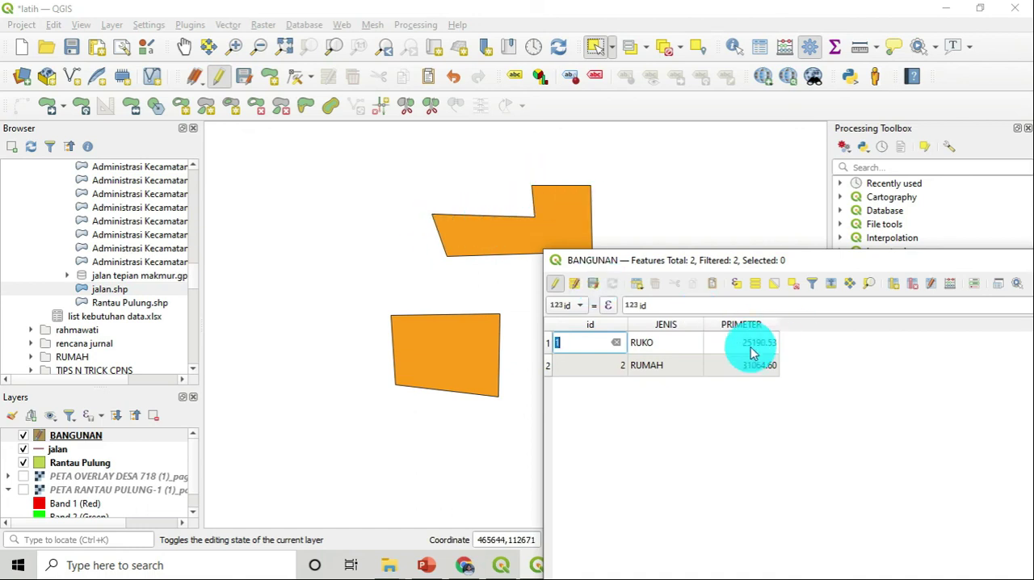
left_click_drag(814, 266, 570, 213)
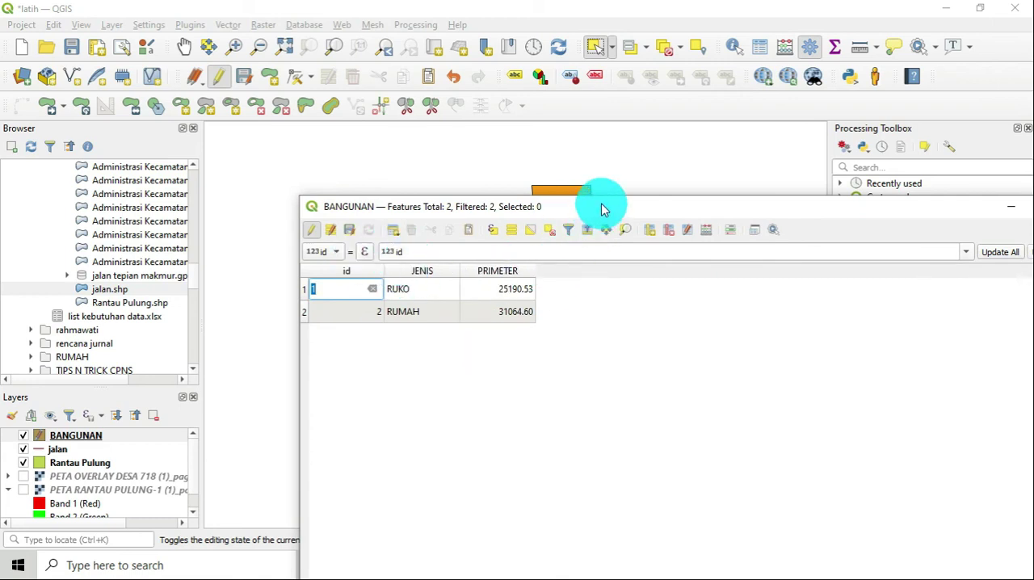
left_click_drag(603, 207, 627, 258)
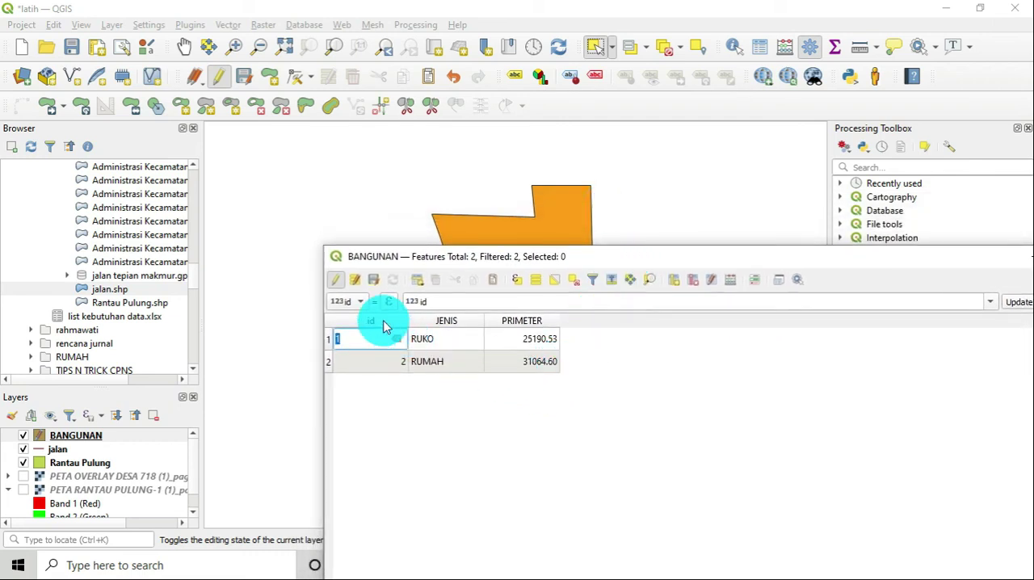
left_click(338, 285)
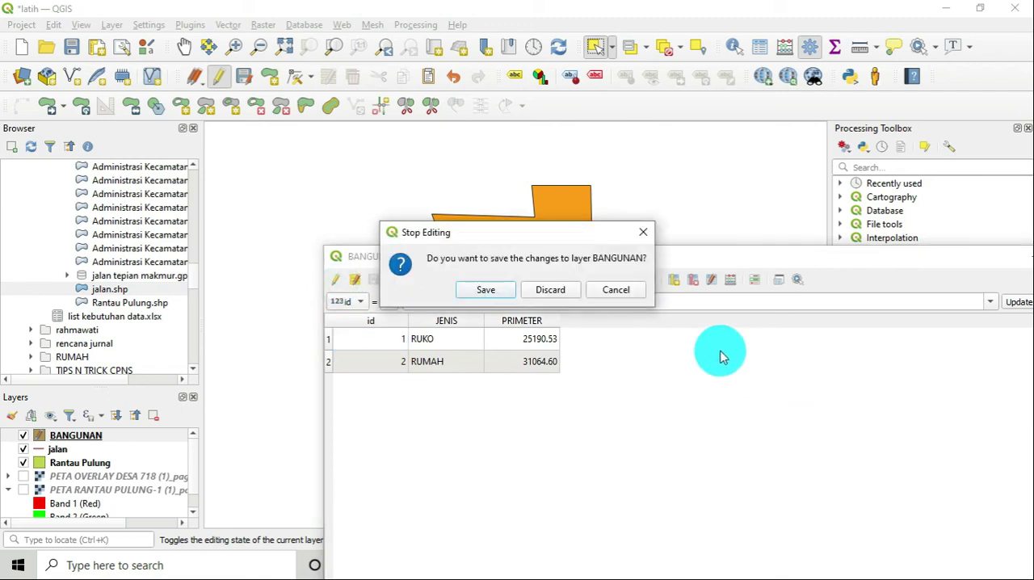
left_click(495, 295)
left_click_drag(788, 257, 668, 226)
left_click(758, 214)
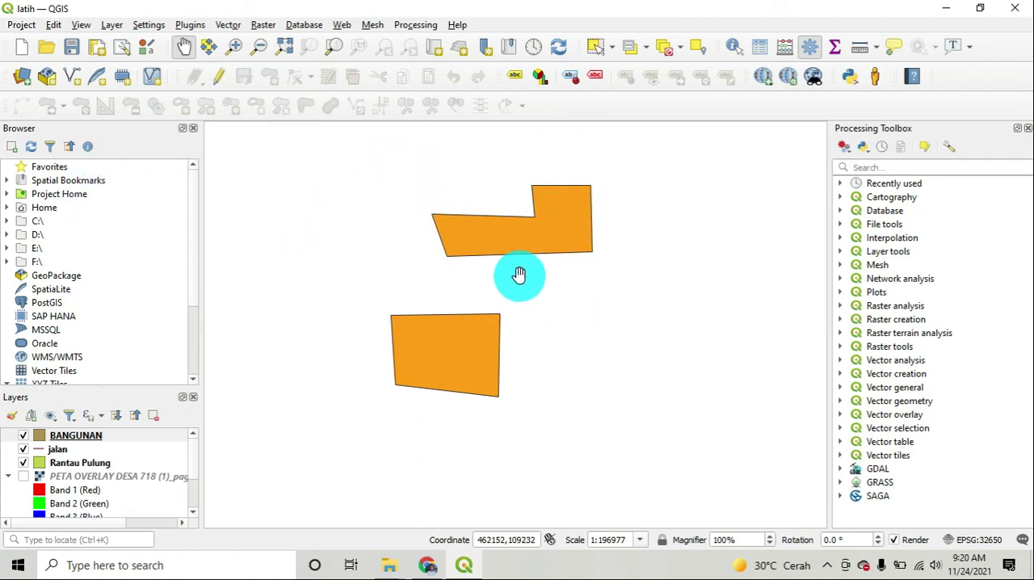
Reopen the BANGUNAN attribute table to check its id, JENIS and PRIMETER values, and close it
right_click(81, 435)
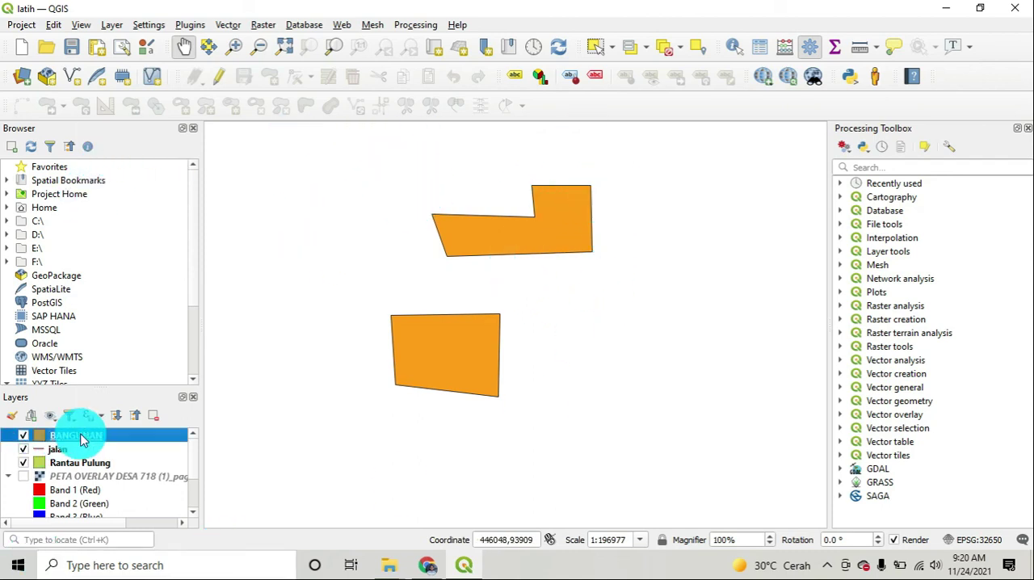
left_click(224, 282)
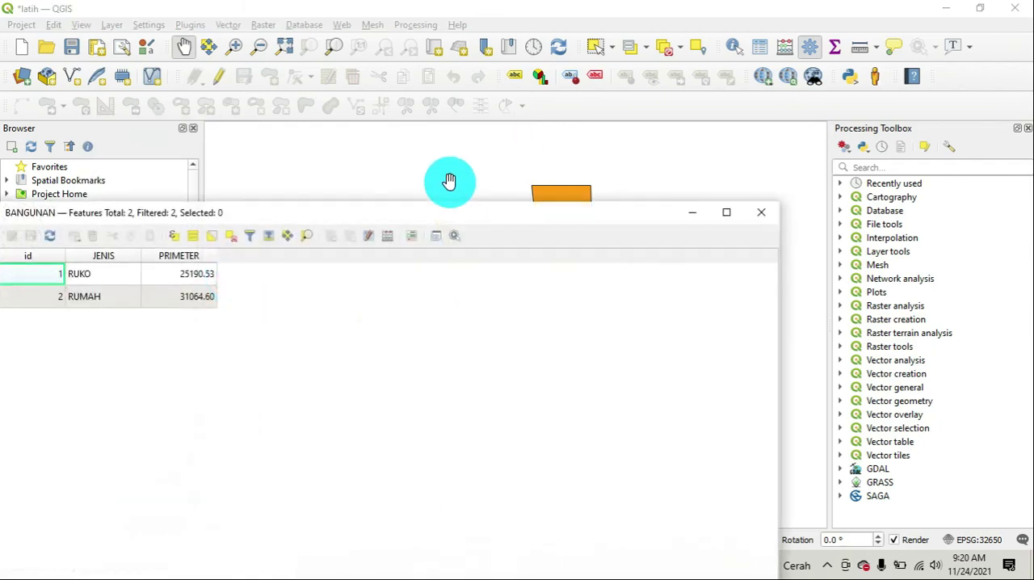
left_click(760, 214)
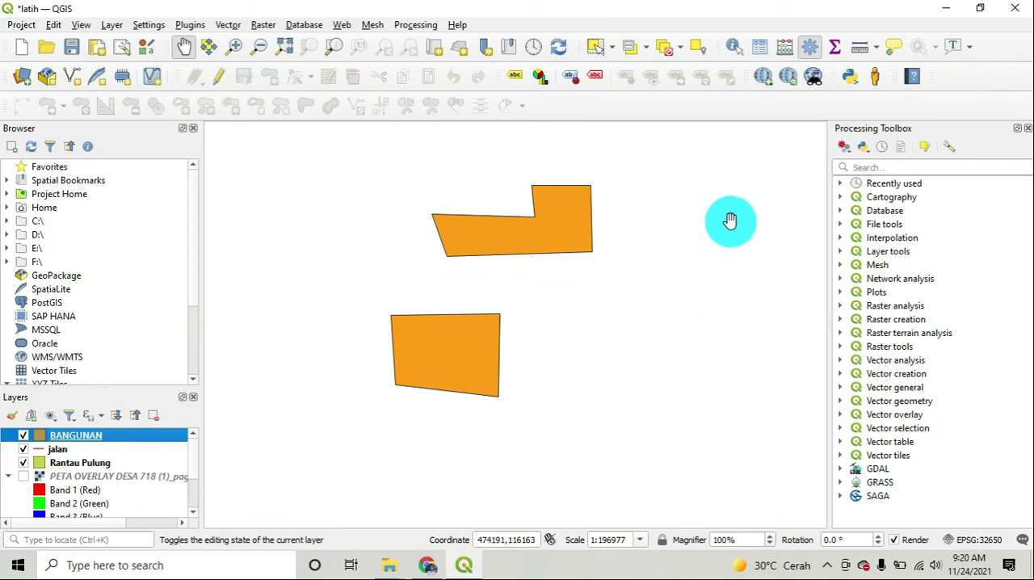